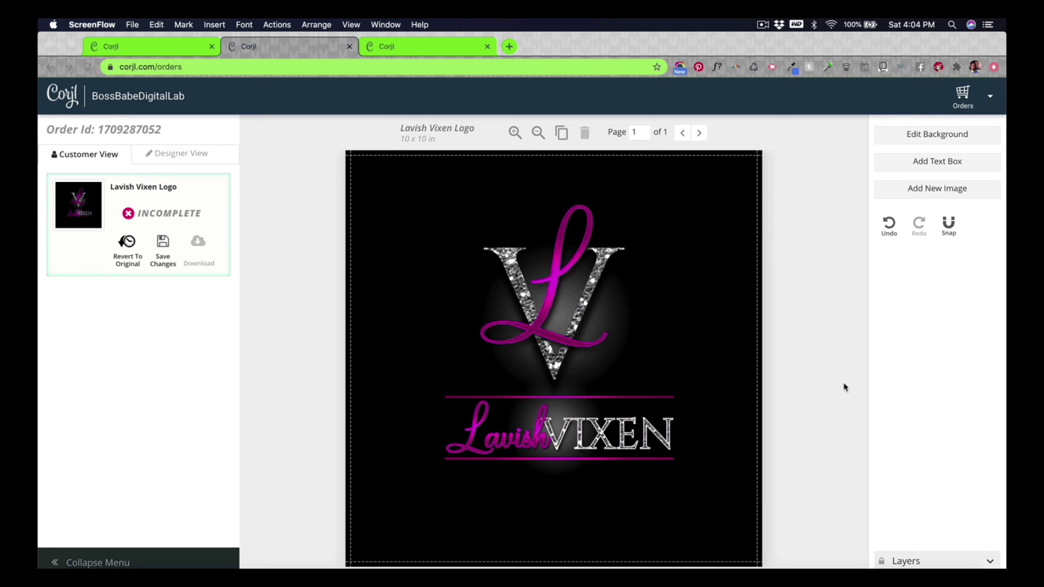
Step: Bring the Corjl editor forward and expand the Lavish Vixen design's layers list
{"action": "left_click", "coordinate": [987, 562]}
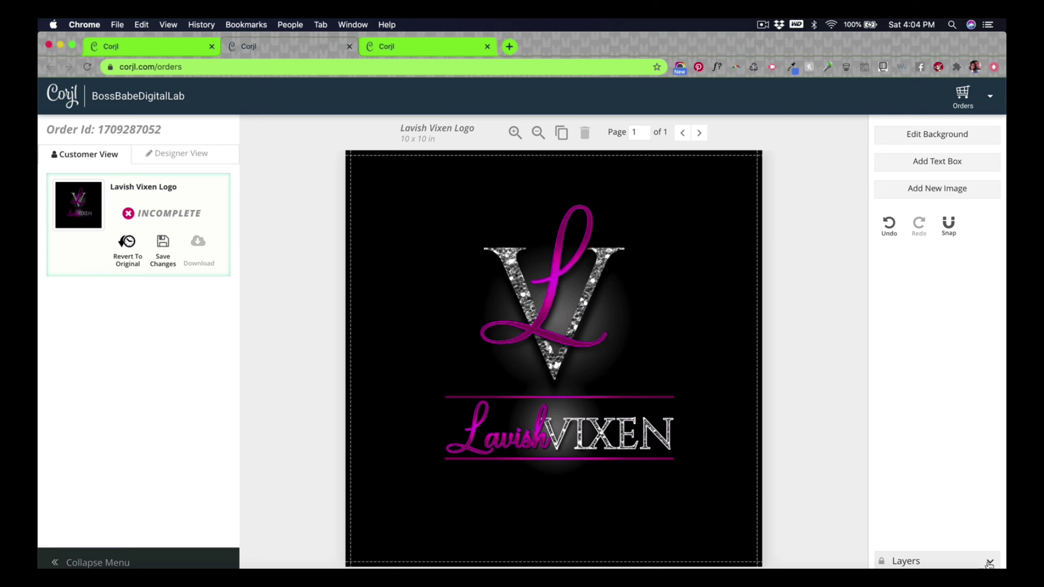
{"action": "left_click", "coordinate": [989, 562]}
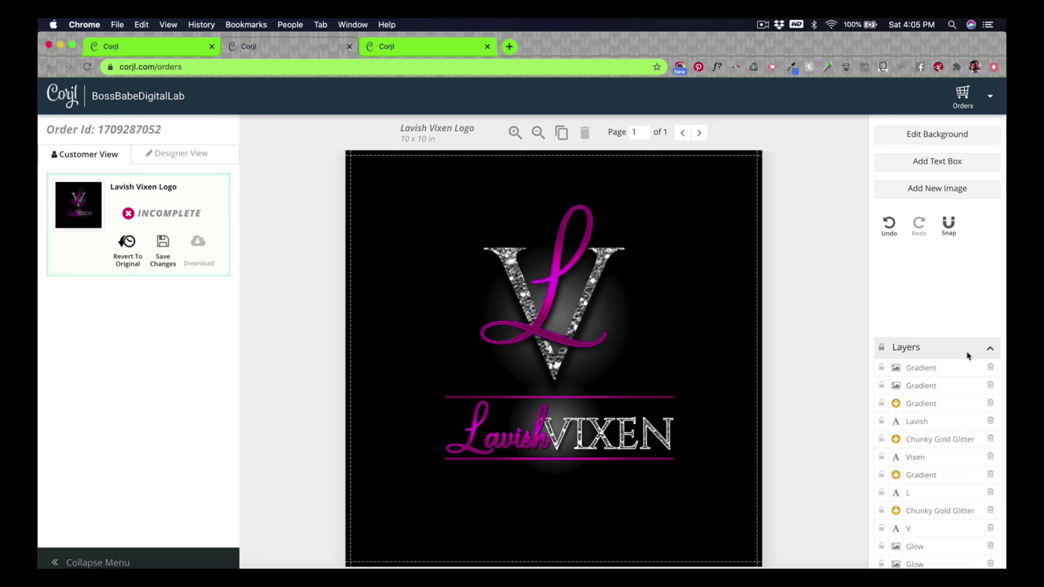
{"action": "left_click", "coordinate": [989, 346]}
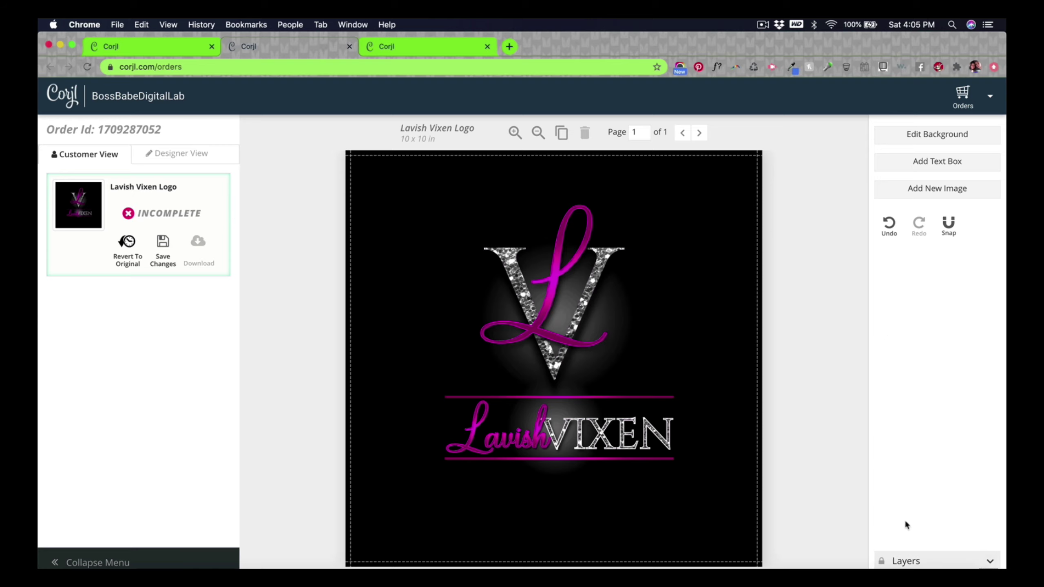
{"action": "left_click", "coordinate": [989, 561]}
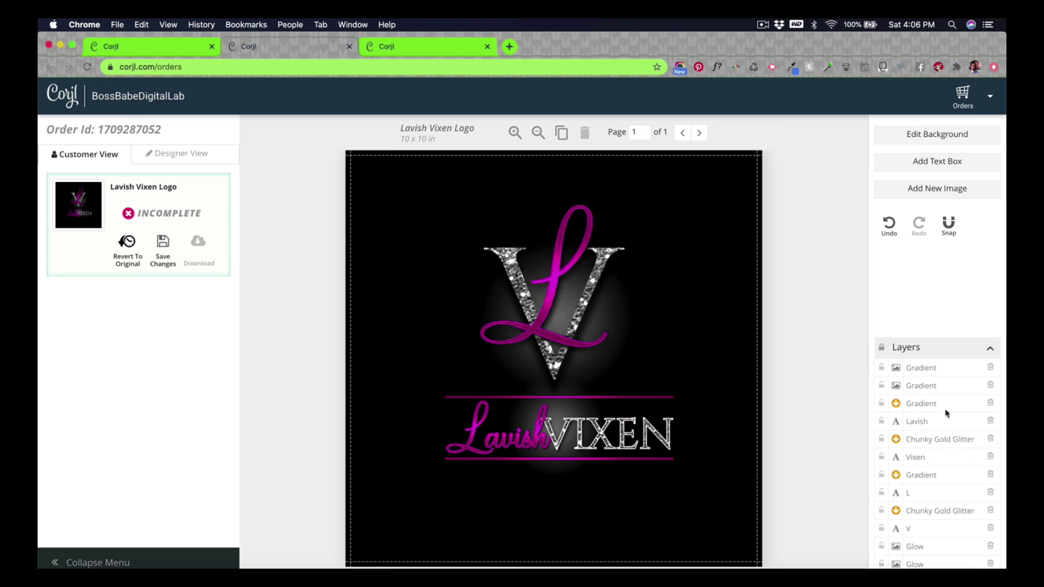
{"action": "left_click", "coordinate": [921, 365]}
{"action": "left_click", "coordinate": [925, 404]}
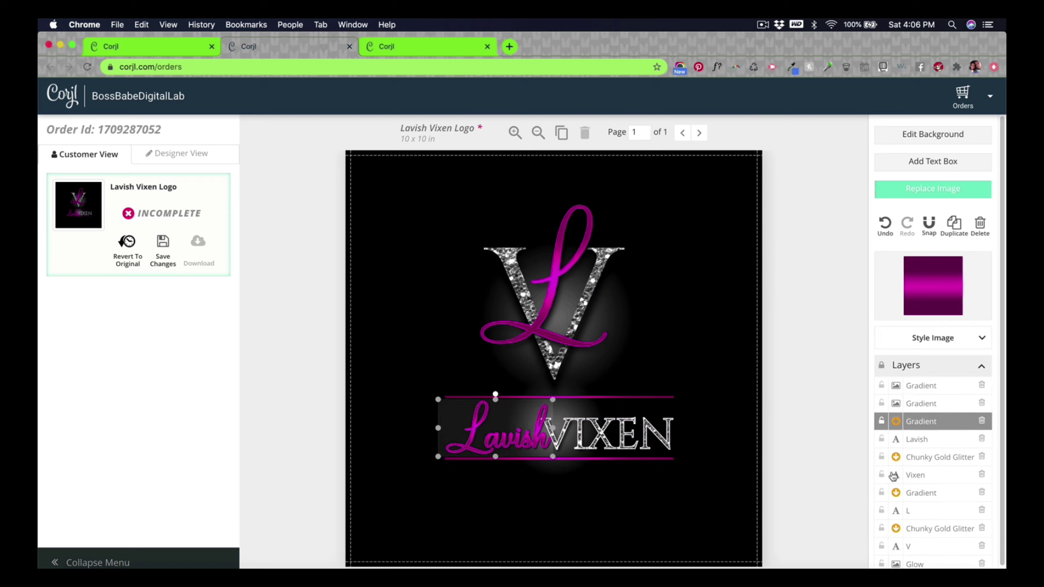
{"action": "left_click", "coordinate": [919, 424]}
{"action": "left_click", "coordinate": [928, 441]}
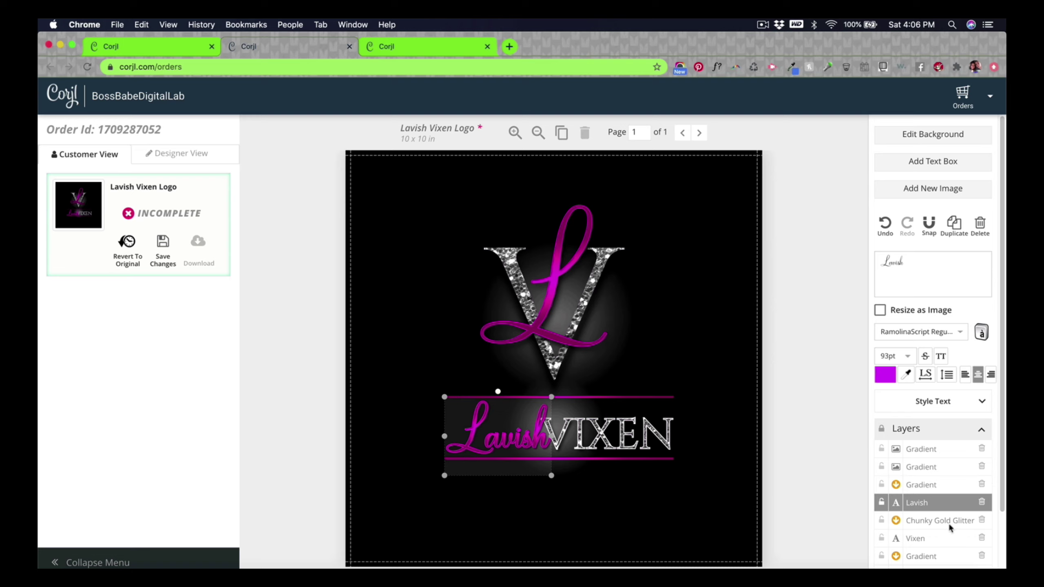
{"action": "scroll", "coordinate": [924, 534], "scroll_direction": "down", "scroll_amount": 2}
{"action": "left_click", "coordinate": [913, 448]}
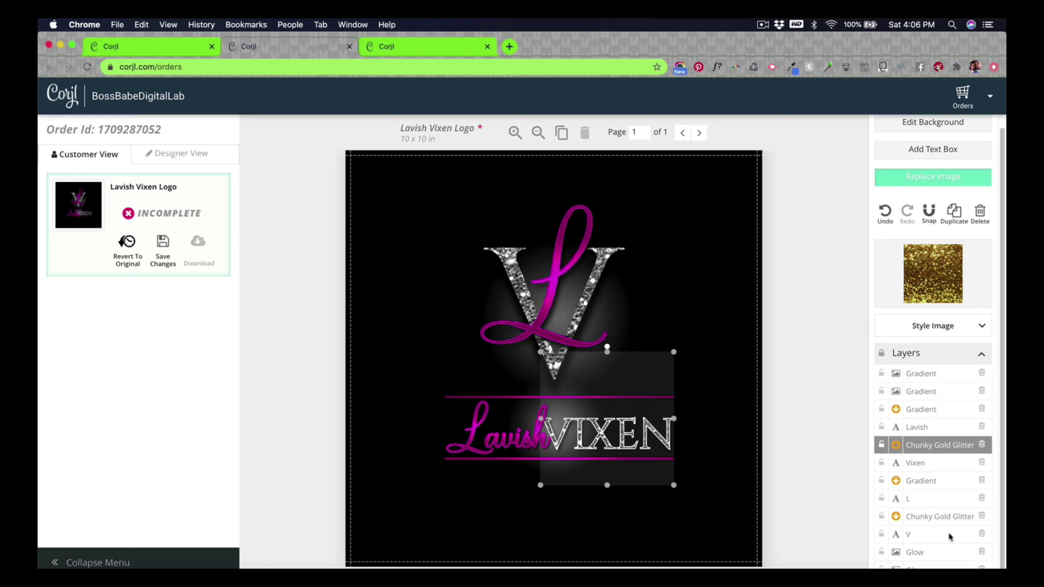
{"action": "left_click", "coordinate": [509, 442]}
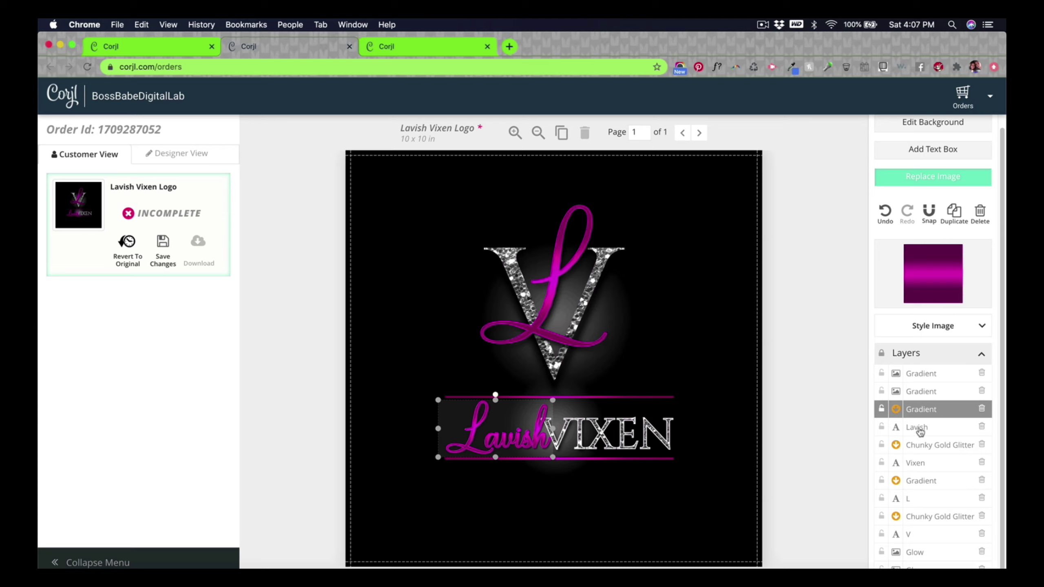
Step: Replace the pink script word Lavish with a first name, then retype it as a longer name
{"action": "left_click", "coordinate": [917, 430]}
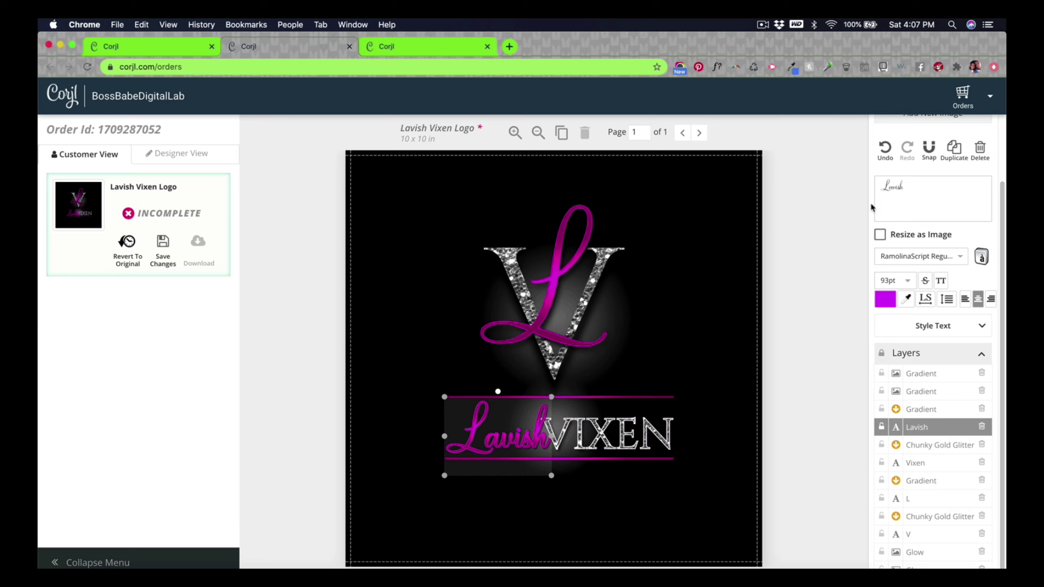
{"action": "left_click_drag", "start_coordinate": [904, 188], "coordinate": [761, 173]}
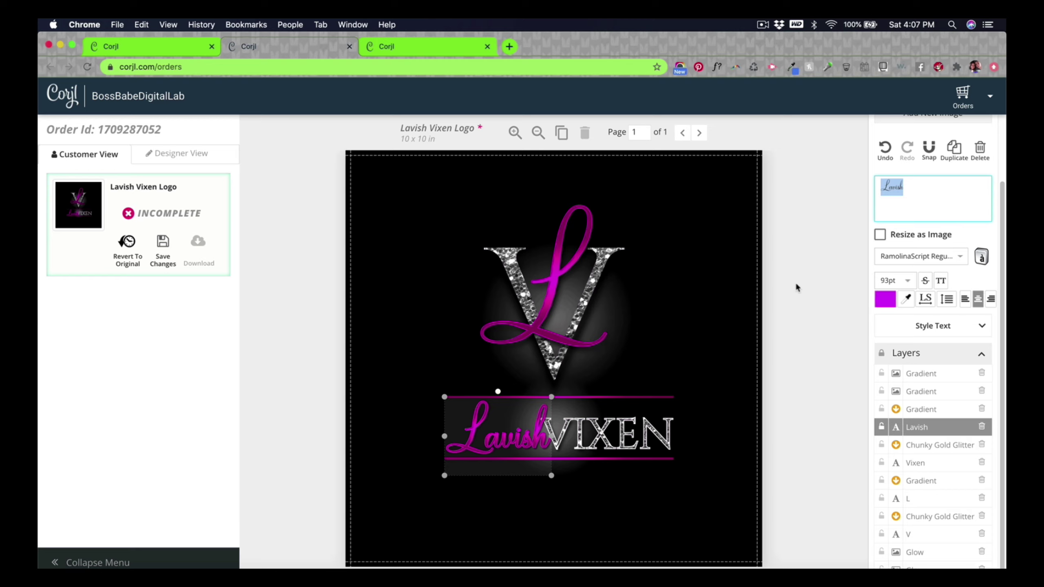
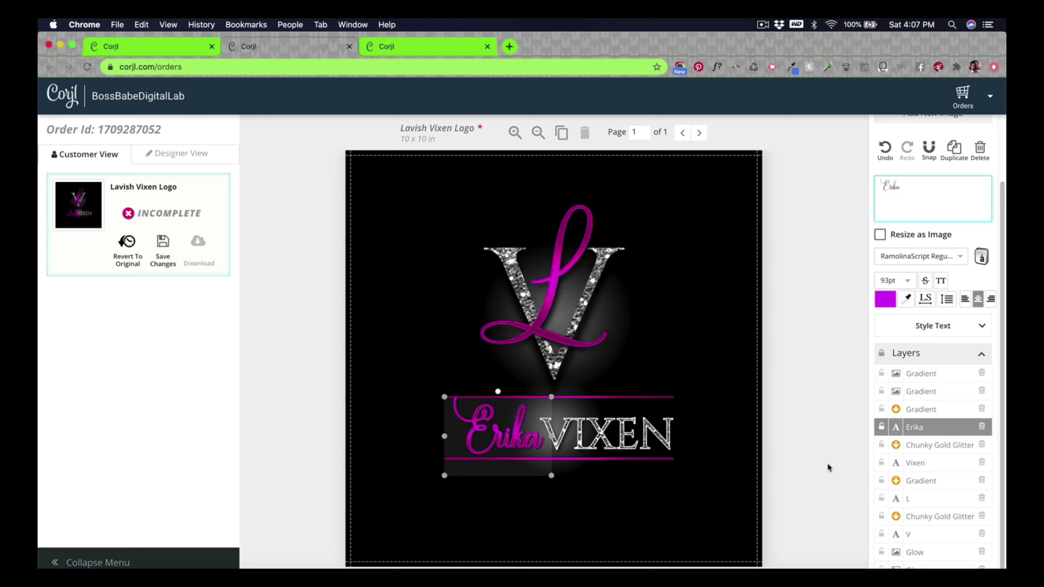
{"action": "left_click_drag", "start_coordinate": [899, 187], "coordinate": [806, 192]}
{"action": "type", "text": "Jaqueline"}
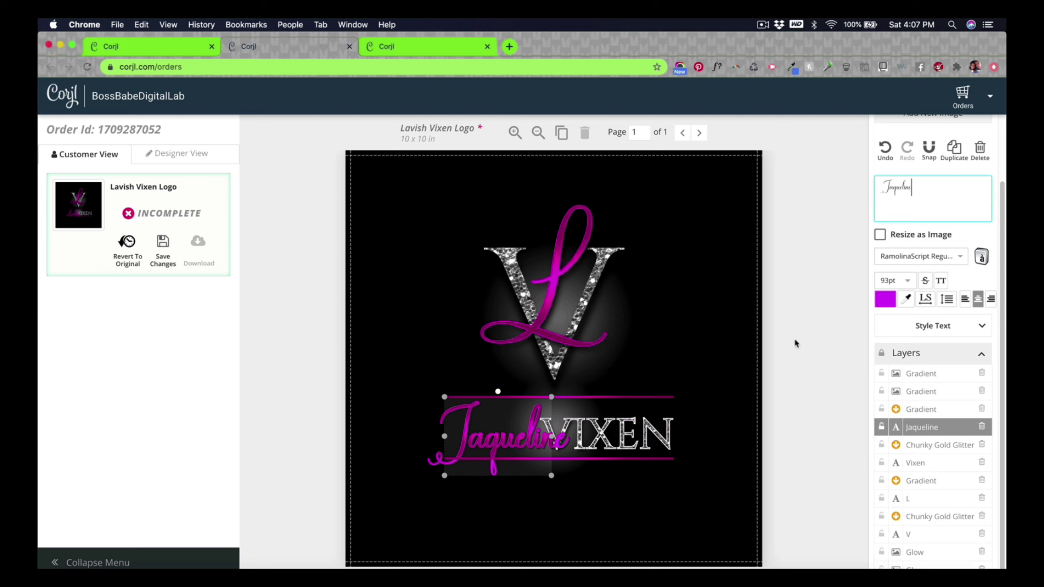
{"action": "left_click", "coordinate": [801, 387]}
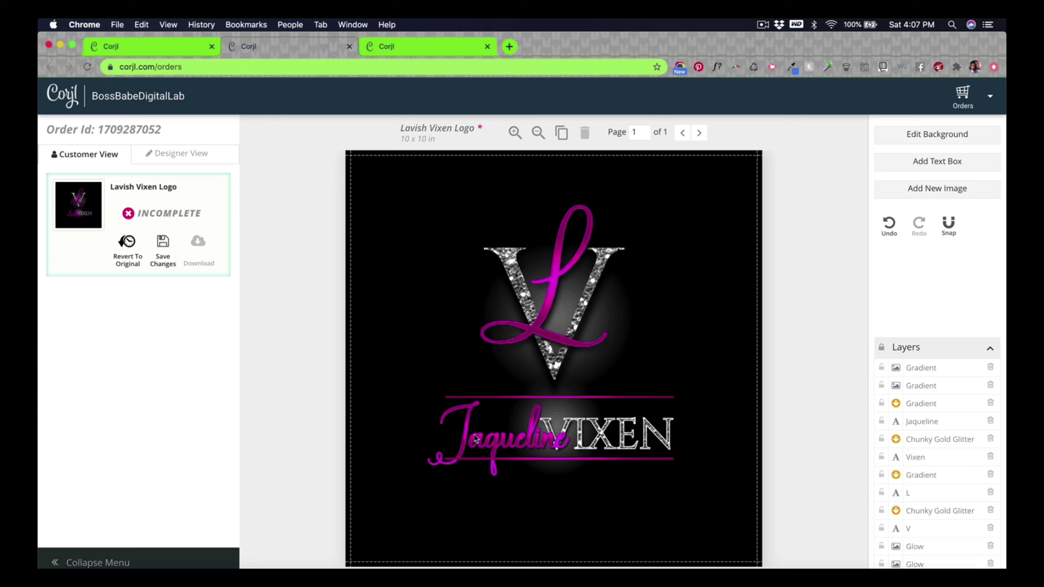
Step: Stretch the pink gradient overlay's sides, top and bottom to cover the longer script name
{"action": "left_click", "coordinate": [530, 442]}
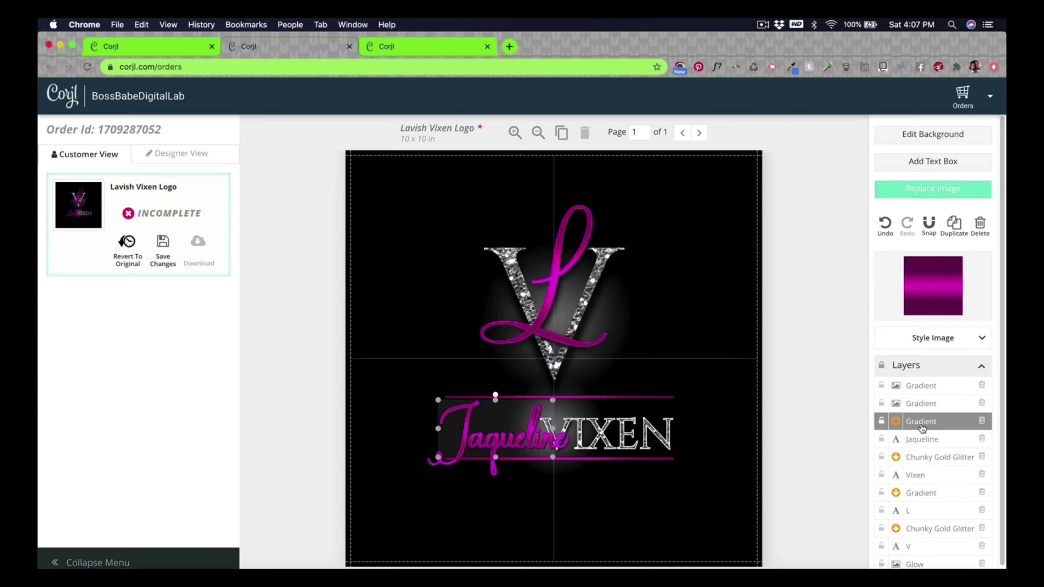
{"action": "left_click_drag", "start_coordinate": [555, 428], "coordinate": [573, 428]}
{"action": "left_click_drag", "start_coordinate": [506, 457], "coordinate": [506, 486]}
{"action": "left_click_drag", "start_coordinate": [439, 443], "coordinate": [416, 442]}
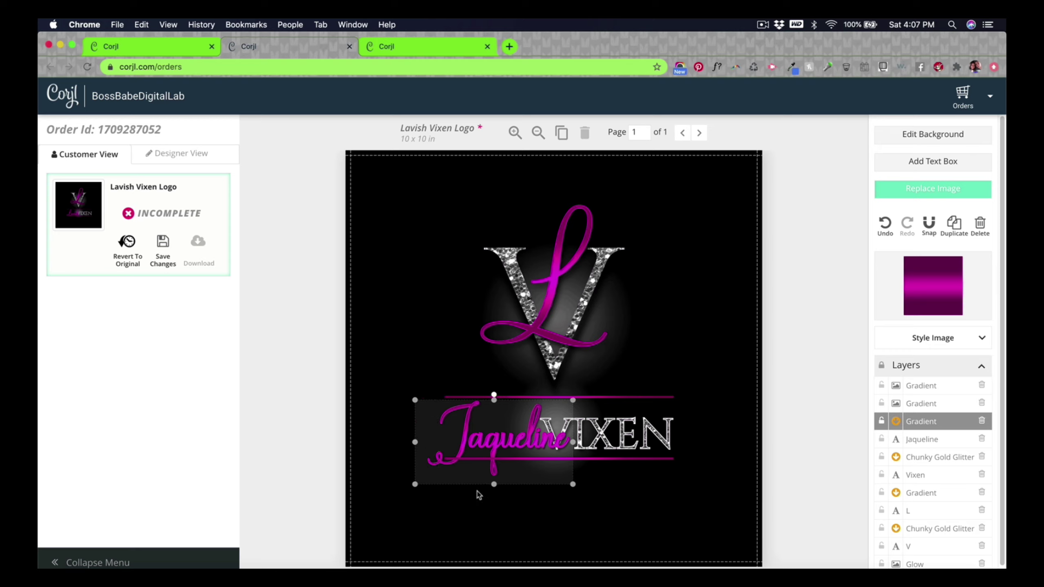
{"action": "mouse_move", "coordinate": [527, 452]}
{"action": "left_mouse_down"}
{"action": "mouse_move", "coordinate": [525, 409]}
{"action": "mouse_move", "coordinate": [525, 431]}
{"action": "left_mouse_up"}
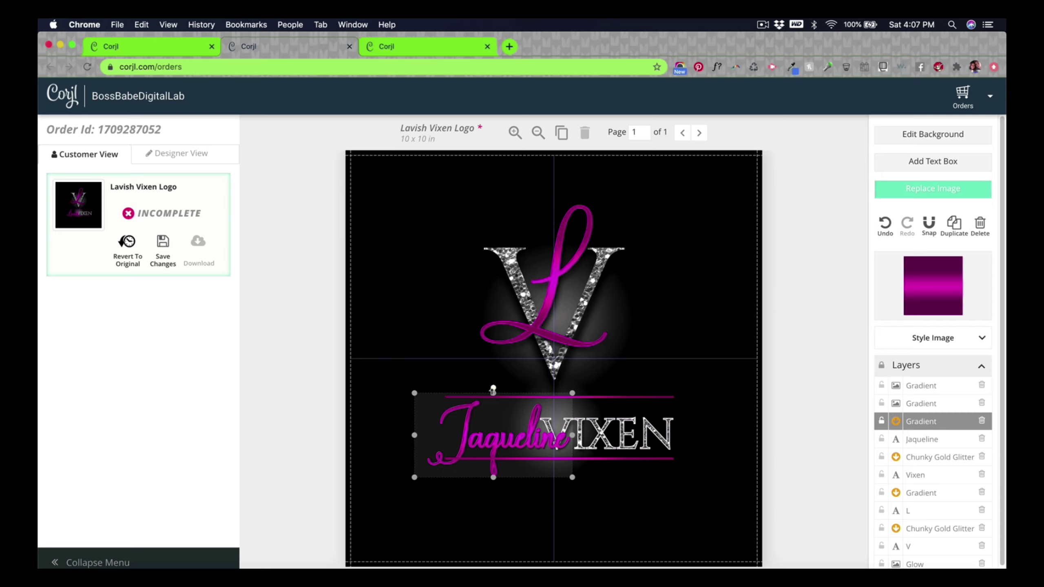
{"action": "left_click_drag", "start_coordinate": [493, 396], "coordinate": [493, 401]}
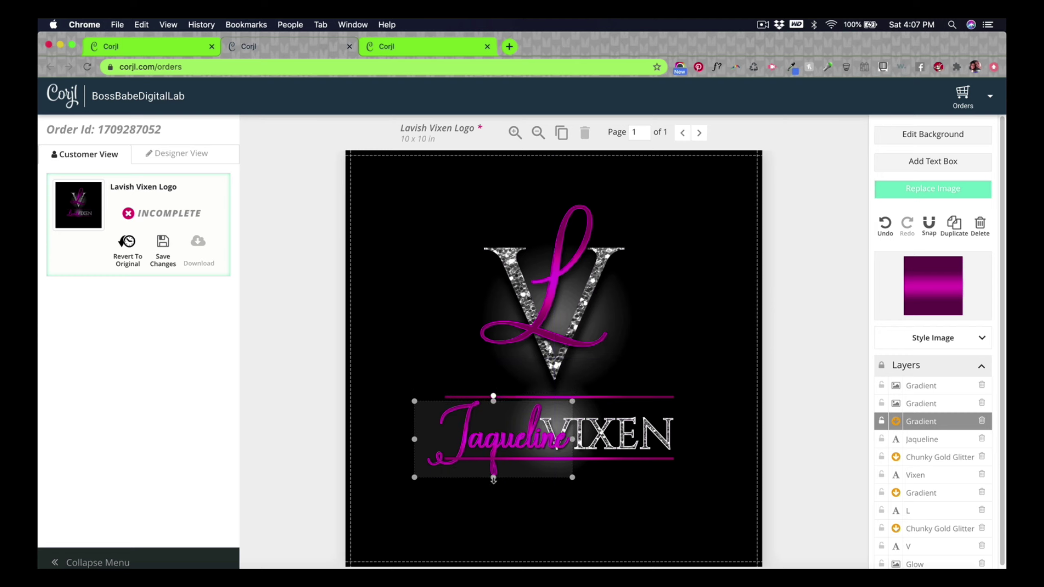
{"action": "mouse_move", "coordinate": [493, 481]}
{"action": "left_mouse_down"}
{"action": "mouse_move", "coordinate": [493, 491]}
{"action": "mouse_move", "coordinate": [496, 458]}
{"action": "mouse_move", "coordinate": [499, 549]}
{"action": "mouse_move", "coordinate": [513, 480]}
{"action": "left_mouse_up"}
Step: Retype the script name as a shorter first name
{"action": "left_click", "coordinate": [922, 444]}
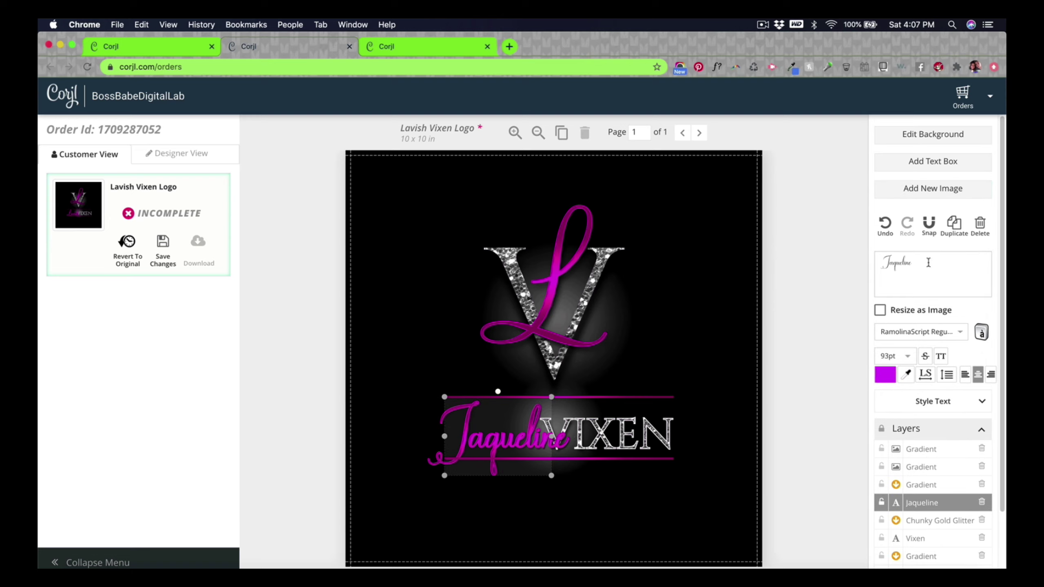
{"action": "double_click", "coordinate": [928, 262]}
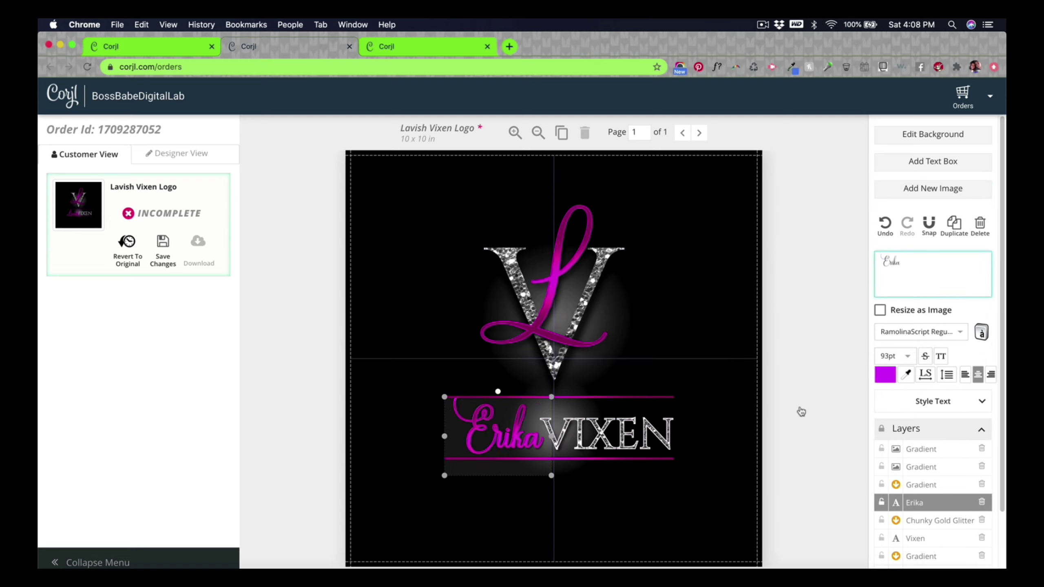
Step: Trim the pink gradient overlay's top, bottom and sides to fit the shorter name
{"action": "left_click", "coordinate": [522, 446]}
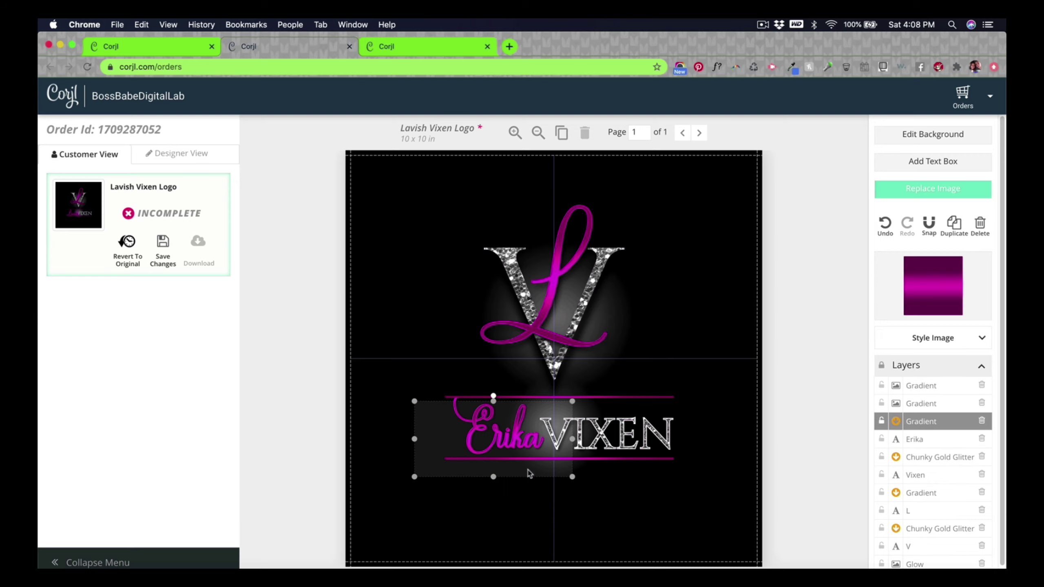
{"action": "left_click", "coordinate": [495, 484]}
{"action": "left_click", "coordinate": [494, 445]}
{"action": "left_click_drag", "start_coordinate": [494, 464], "coordinate": [495, 455]}
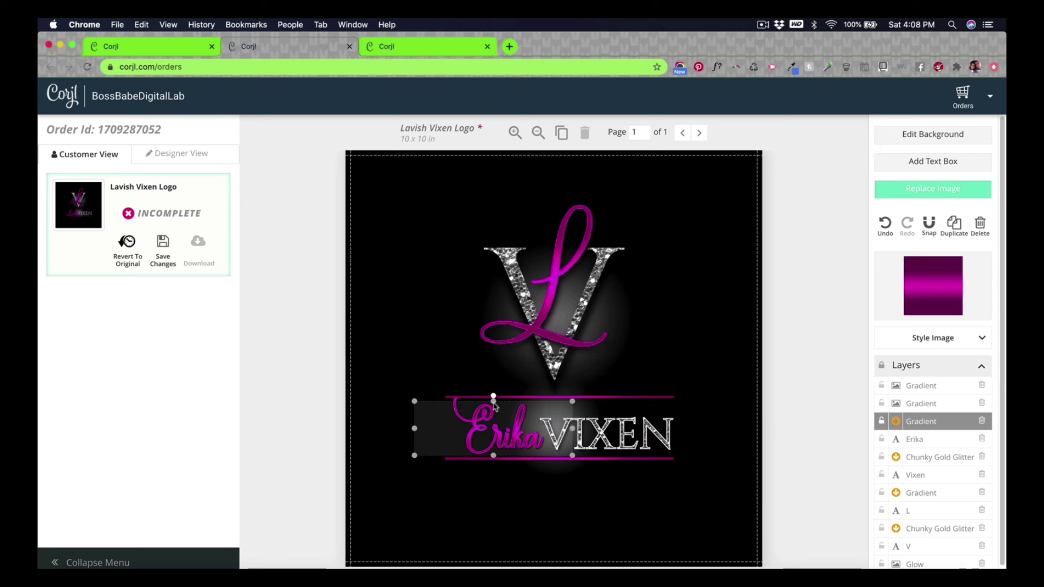
{"action": "left_click_drag", "start_coordinate": [494, 399], "coordinate": [494, 395]}
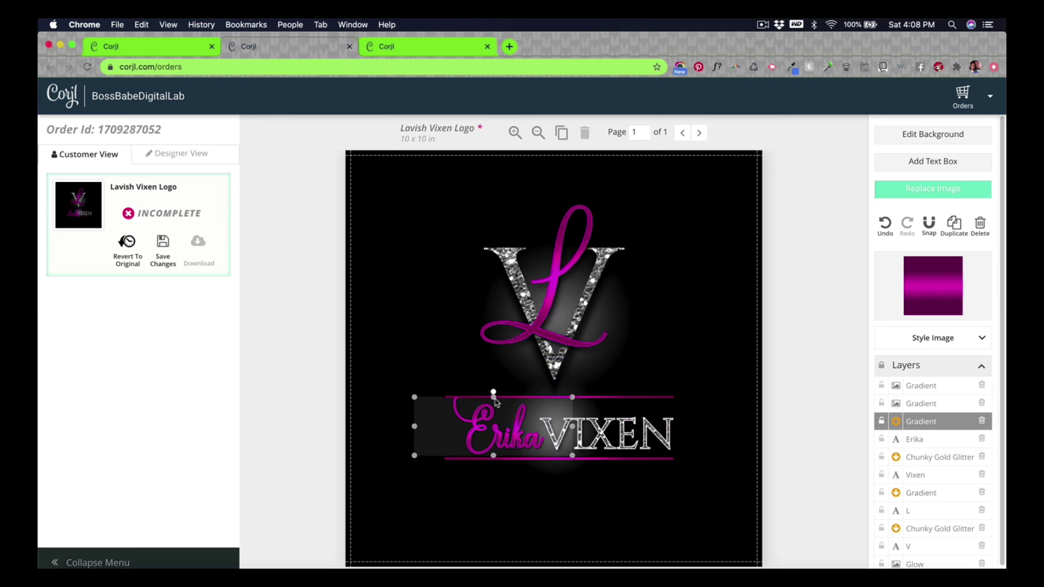
{"action": "left_click_drag", "start_coordinate": [571, 427], "coordinate": [545, 428]}
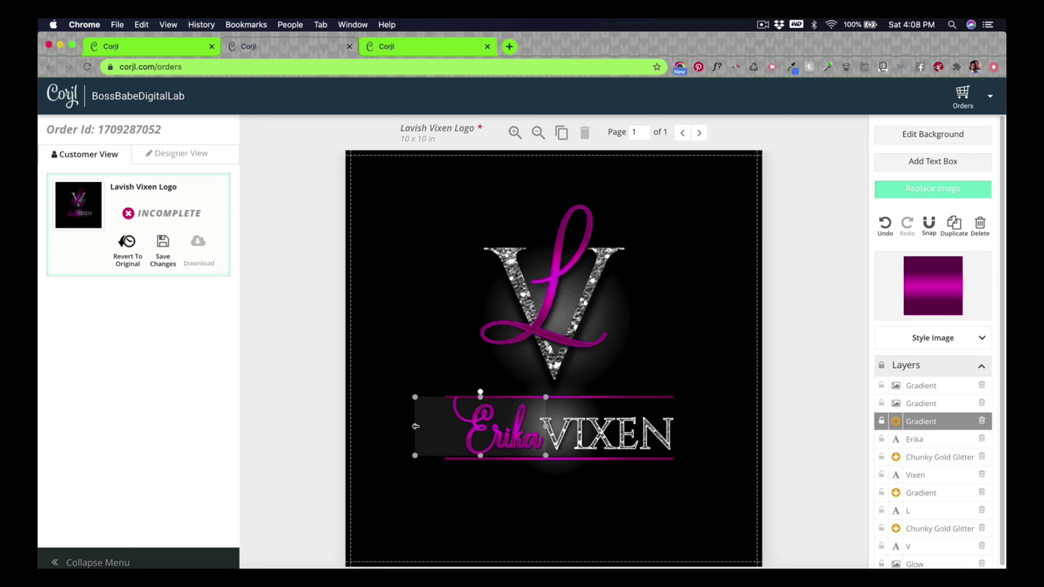
{"action": "left_click_drag", "start_coordinate": [416, 426], "coordinate": [451, 426]}
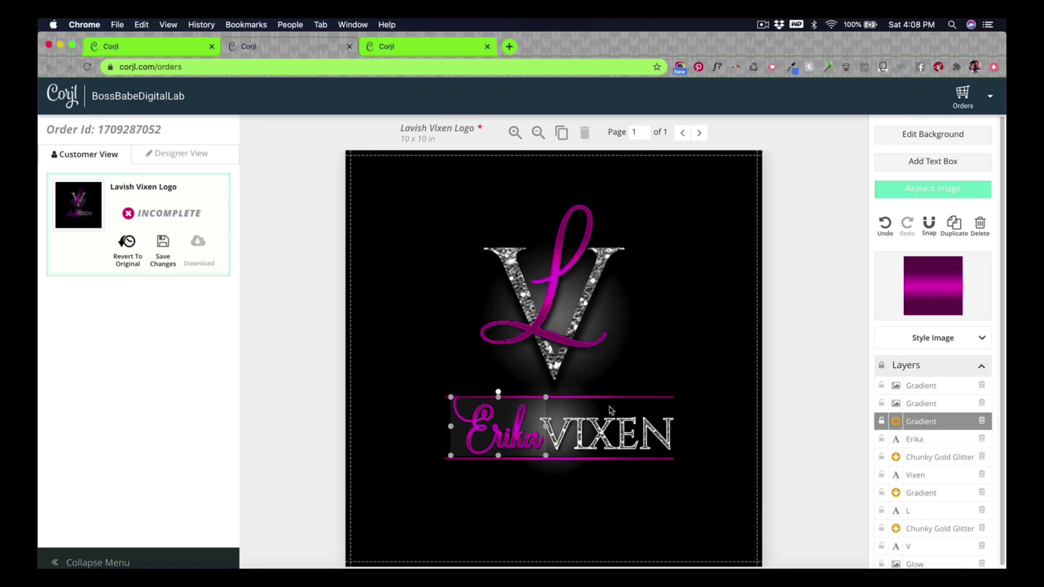
{"action": "left_click", "coordinate": [831, 469]}
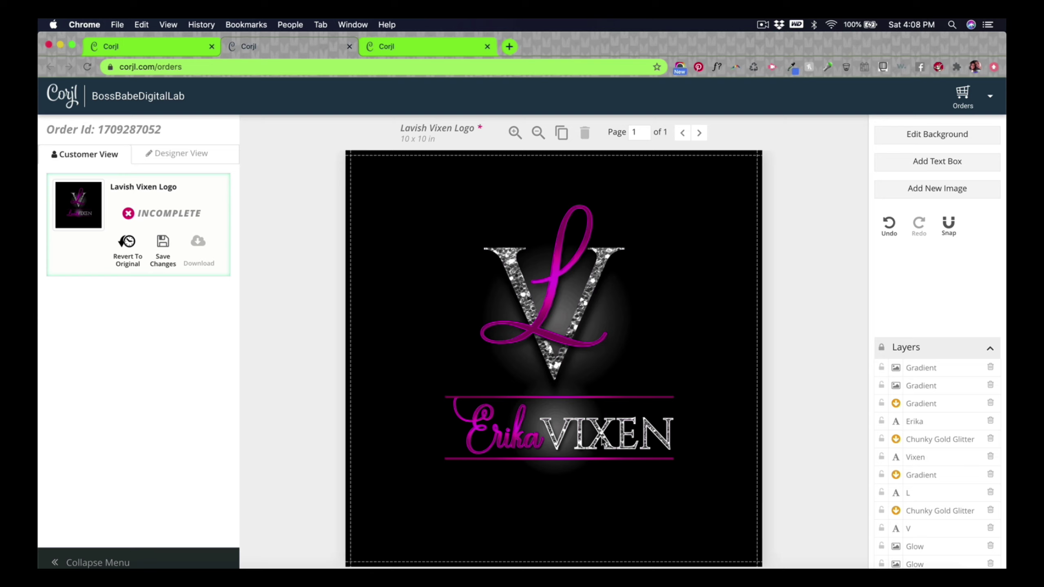
Step: Retype the silver word VIXEN as the surname and select its glitter texture
{"action": "left_click", "coordinate": [915, 457]}
{"action": "left_click_drag", "start_coordinate": [928, 268], "coordinate": [827, 273]}
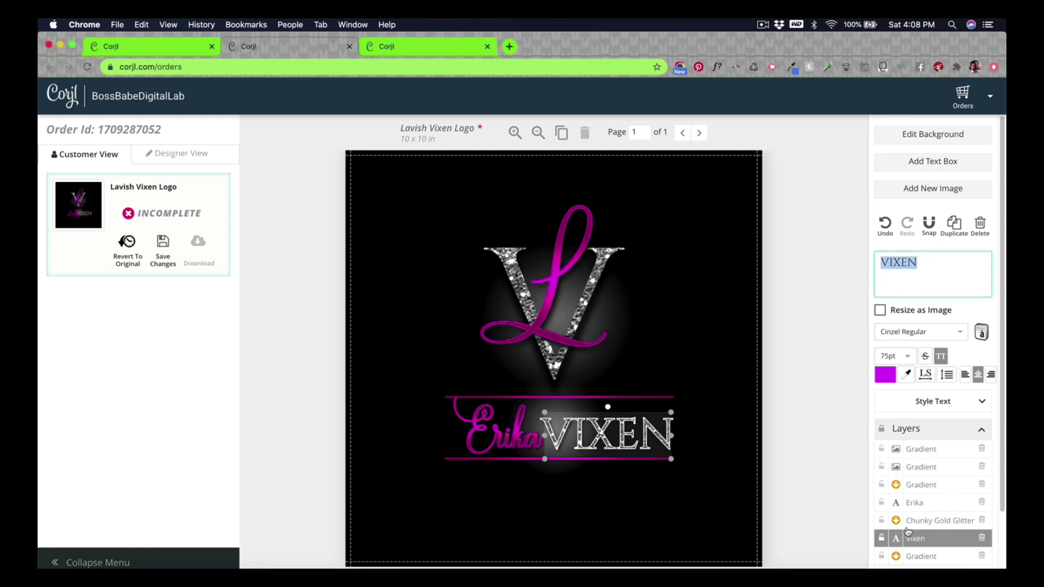
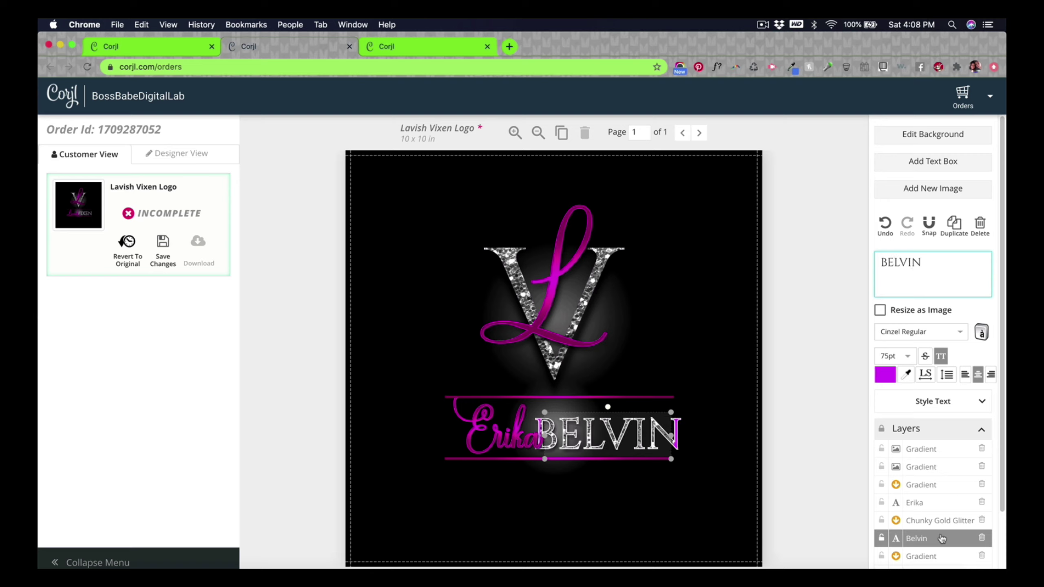
{"action": "scroll", "coordinate": [923, 537], "scroll_direction": "down", "scroll_amount": 2}
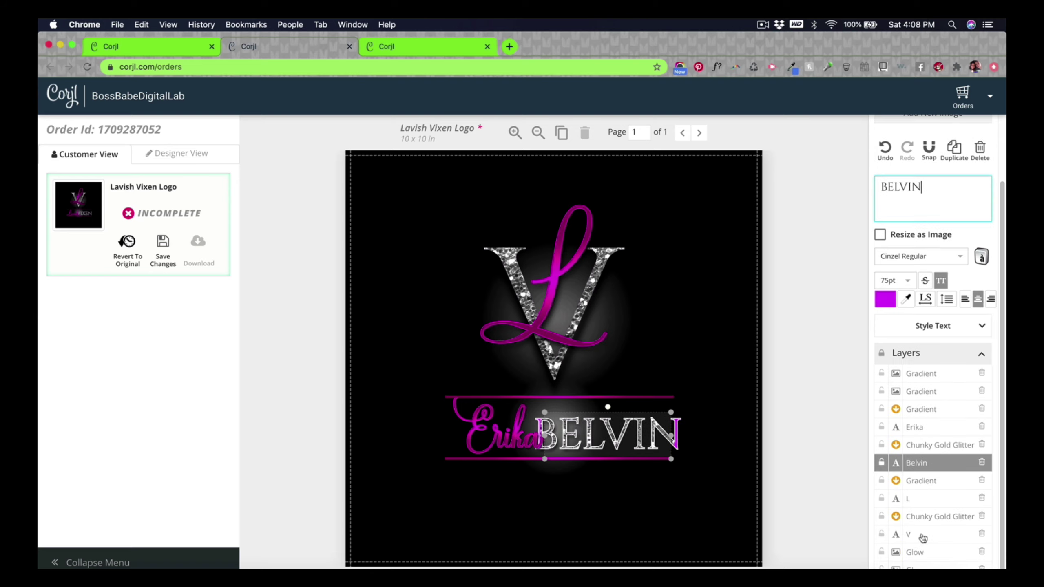
{"action": "left_click", "coordinate": [611, 435]}
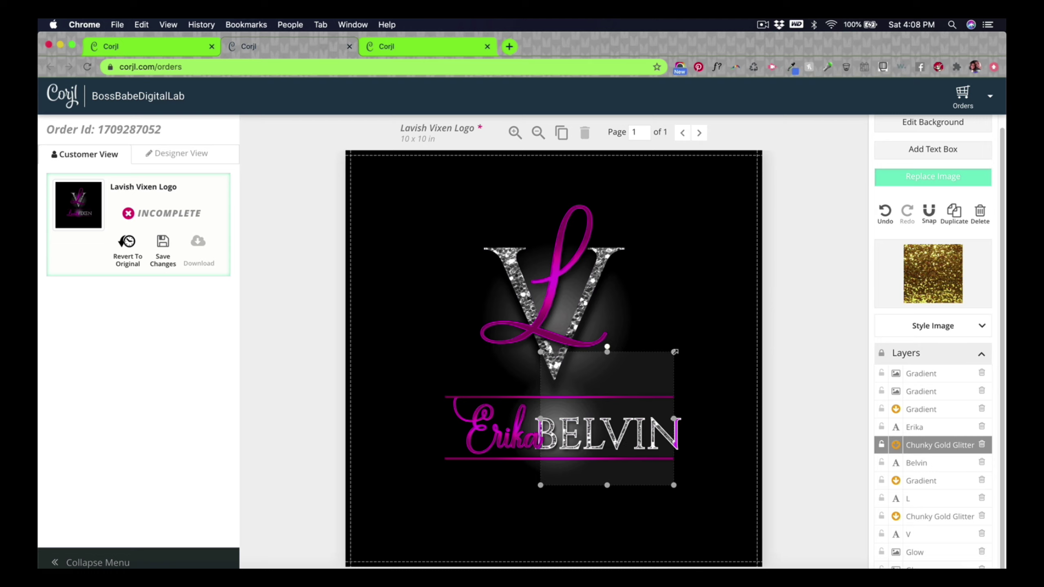
Step: Enlarge the glitter over the surname, then shift the surname and glitter slightly right
{"action": "left_click_drag", "start_coordinate": [675, 351], "coordinate": [688, 337]}
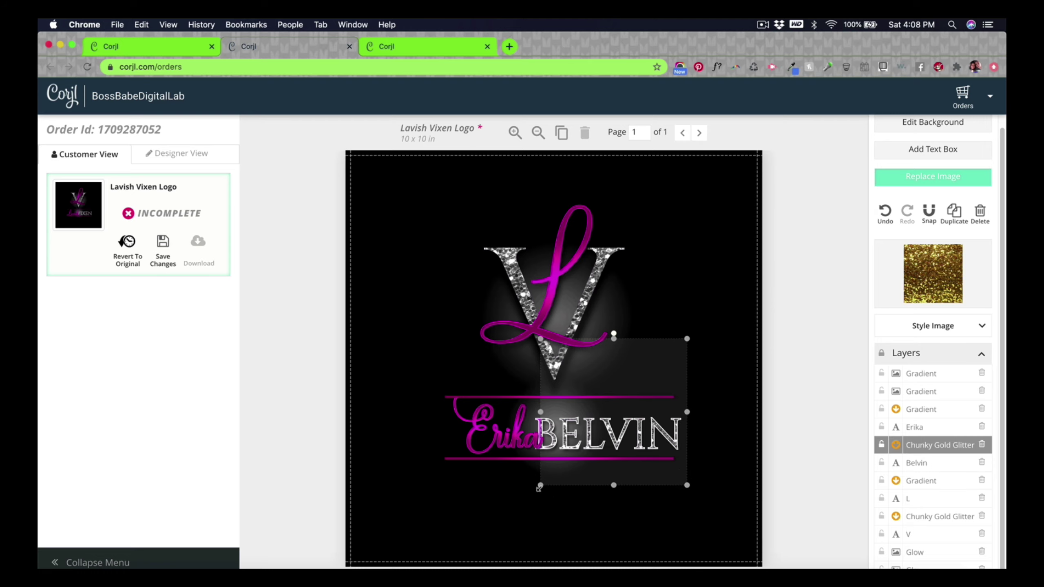
{"action": "left_click_drag", "start_coordinate": [539, 488], "coordinate": [519, 507]}
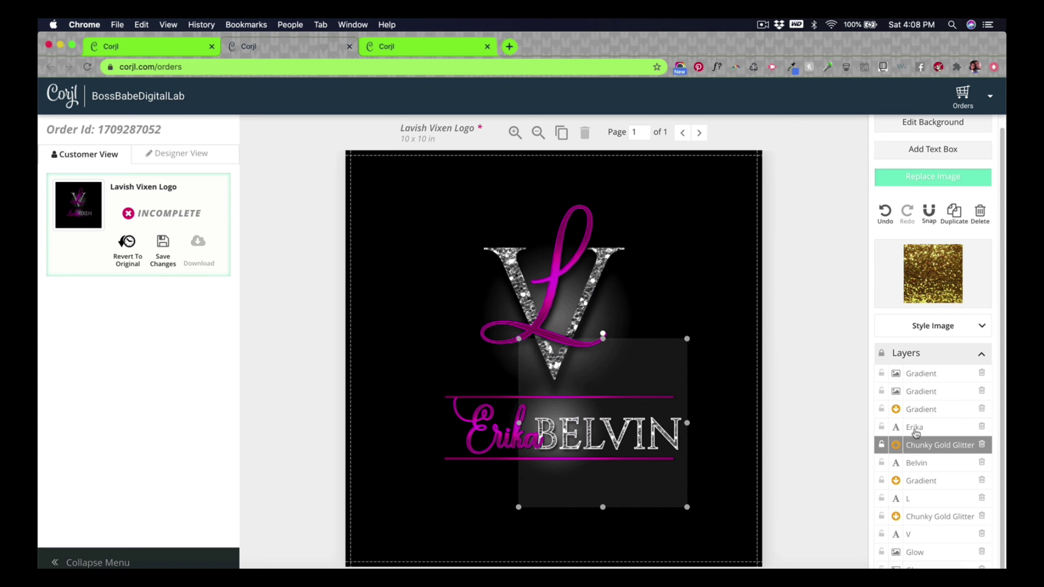
{"action": "left_click", "coordinate": [923, 467]}
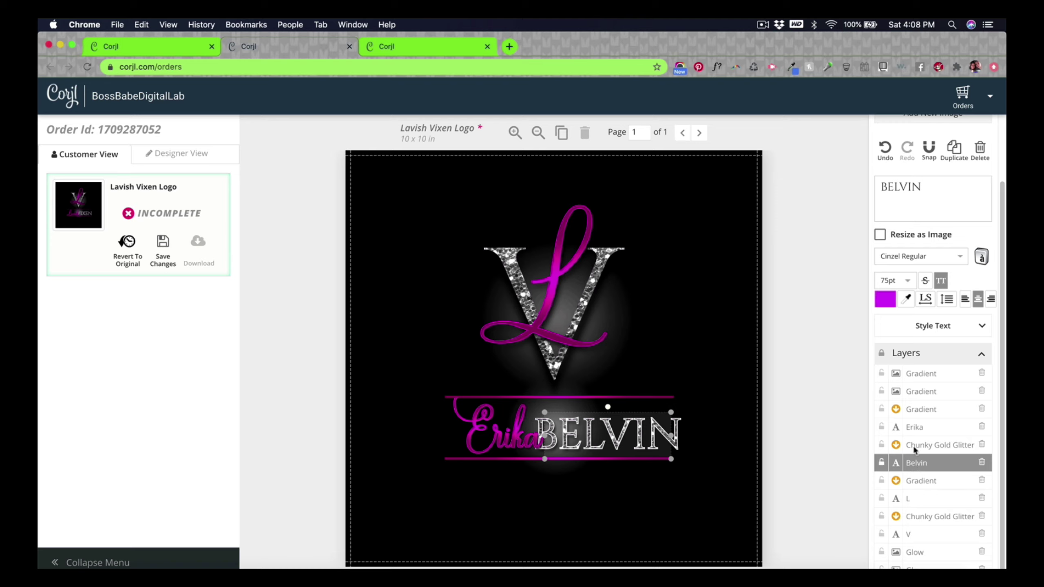
{"action": "left_click", "coordinate": [912, 445], "text": "shift"}
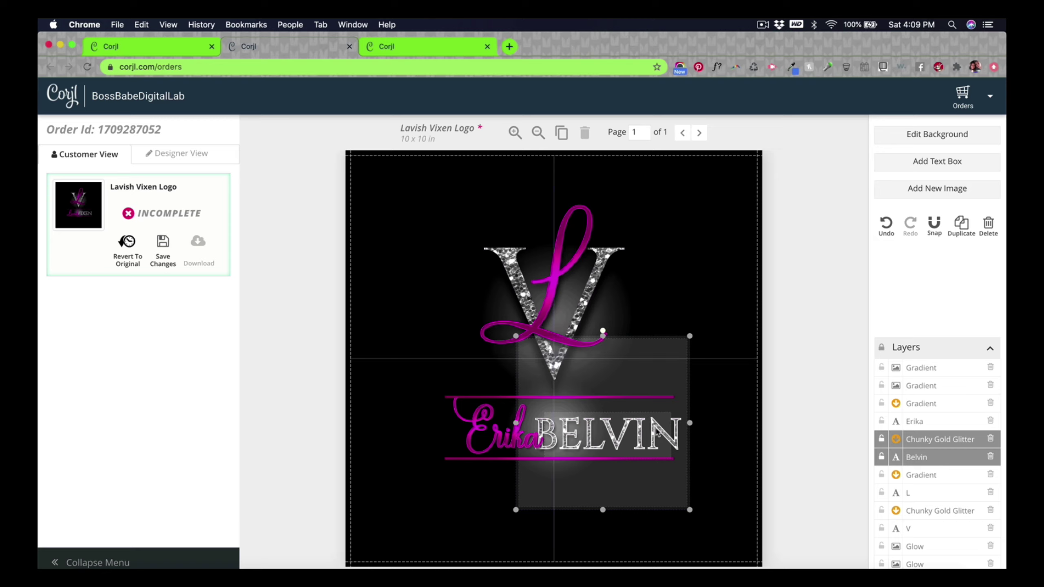
{"action": "left_click_drag", "start_coordinate": [656, 432], "coordinate": [666, 430]}
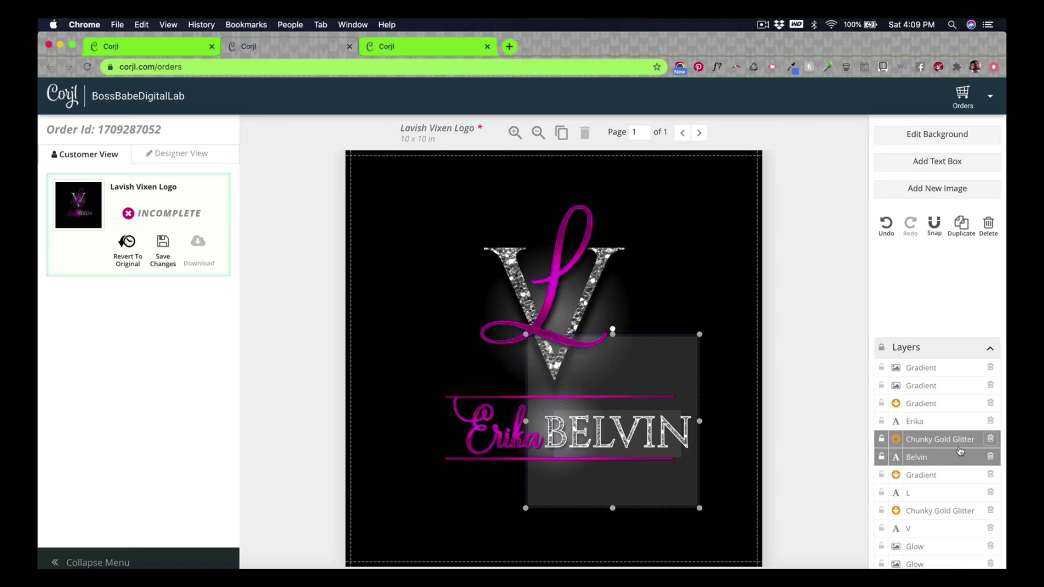
{"action": "left_click", "coordinate": [794, 447]}
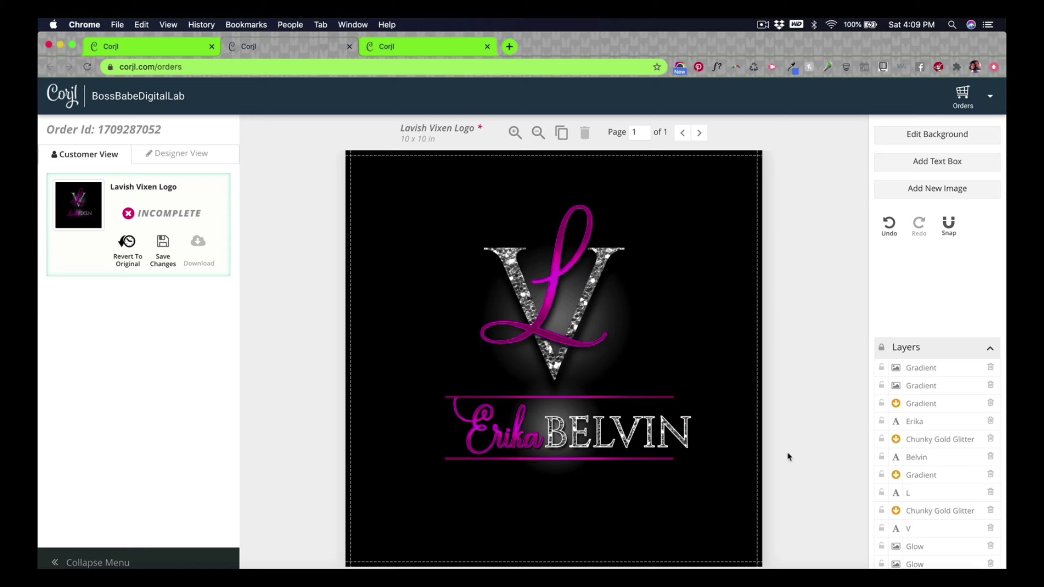
Step: Move the name line with its gradient and glitter left to centre it
{"action": "left_click", "coordinate": [917, 457]}
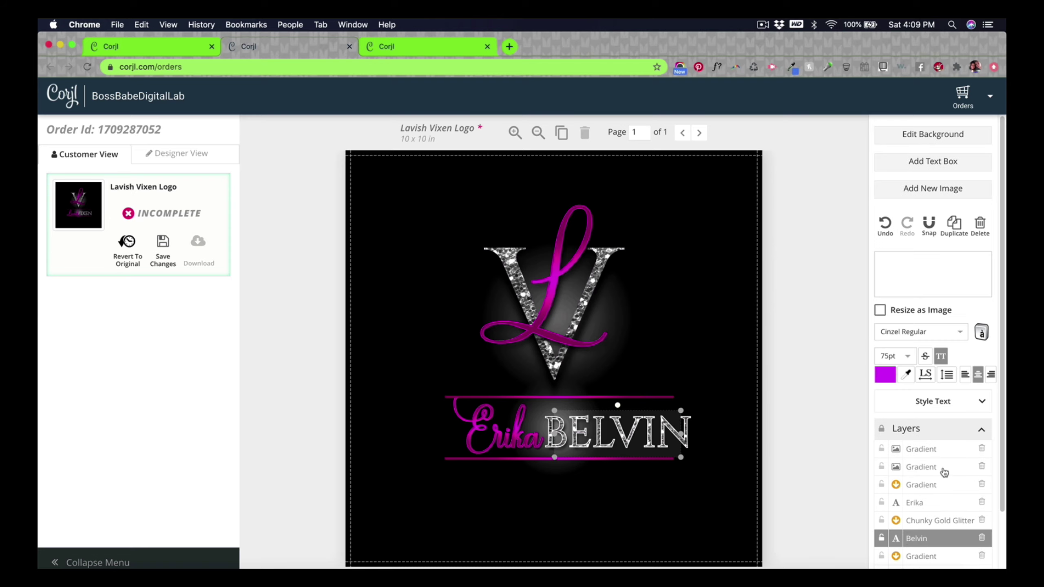
{"action": "left_click", "coordinate": [922, 483], "text": "shift"}
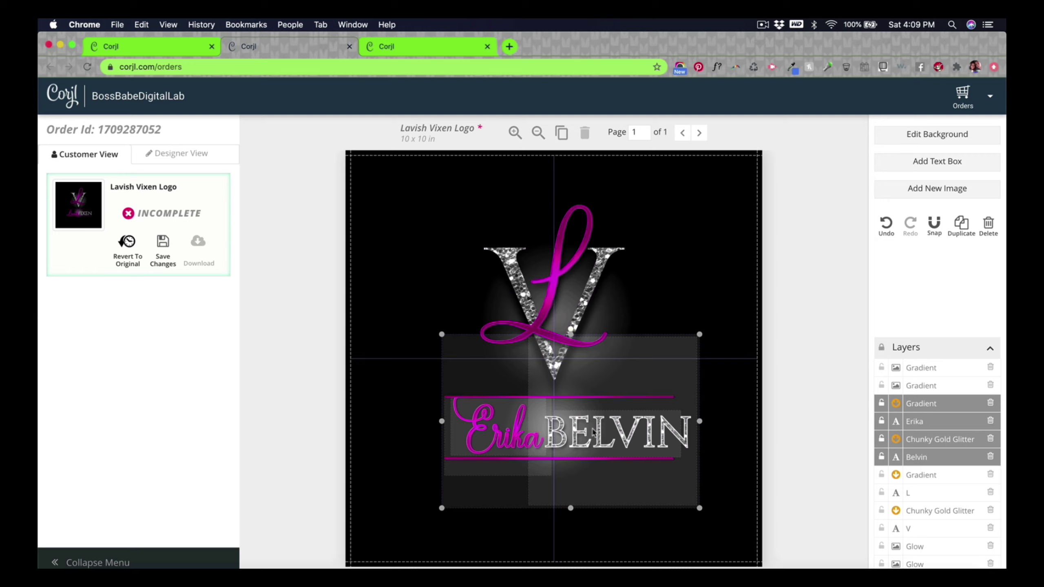
{"action": "left_click_drag", "start_coordinate": [599, 433], "coordinate": [583, 432]}
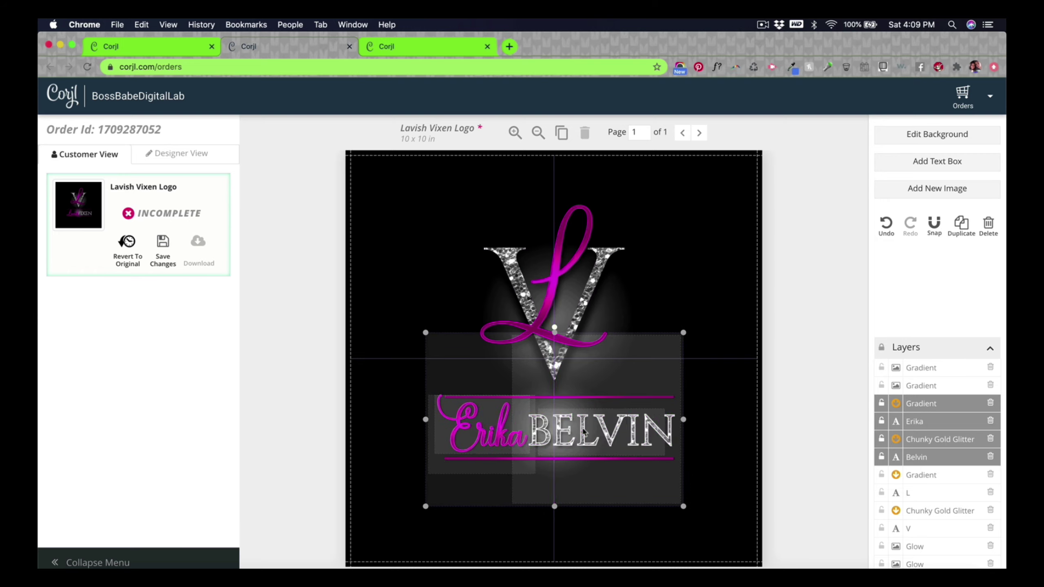
{"action": "left_click", "coordinate": [818, 448]}
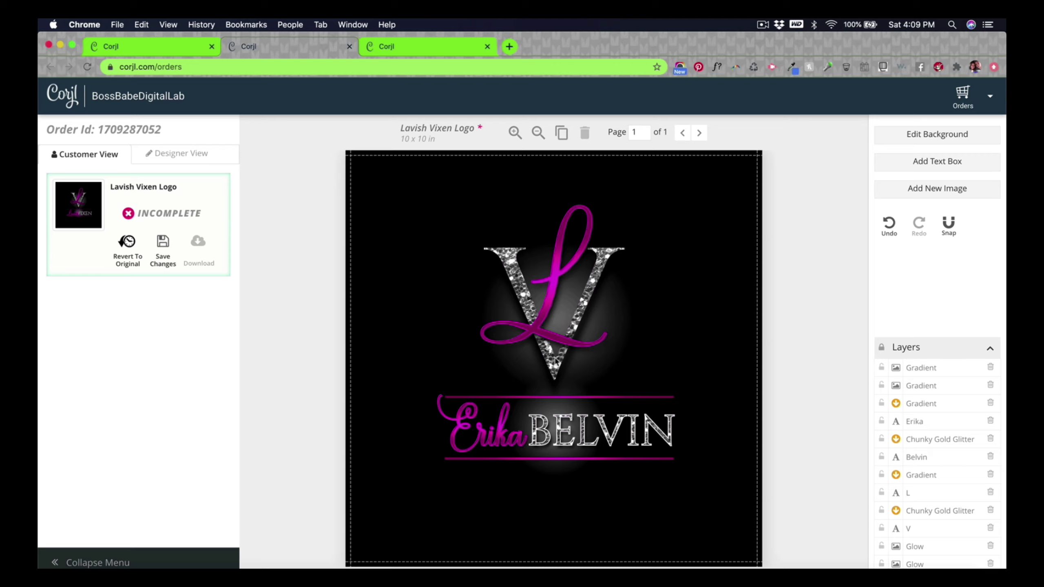
{"action": "left_click", "coordinate": [912, 495]}
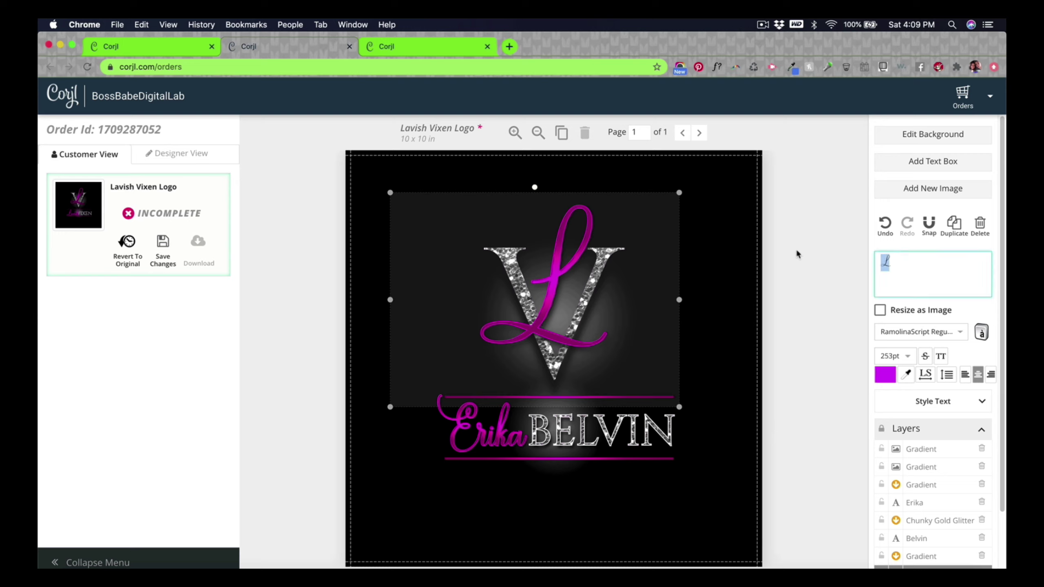
Step: Change the script L to E and stretch the pink gradient upward to cover it
{"action": "type", "text": "E"}
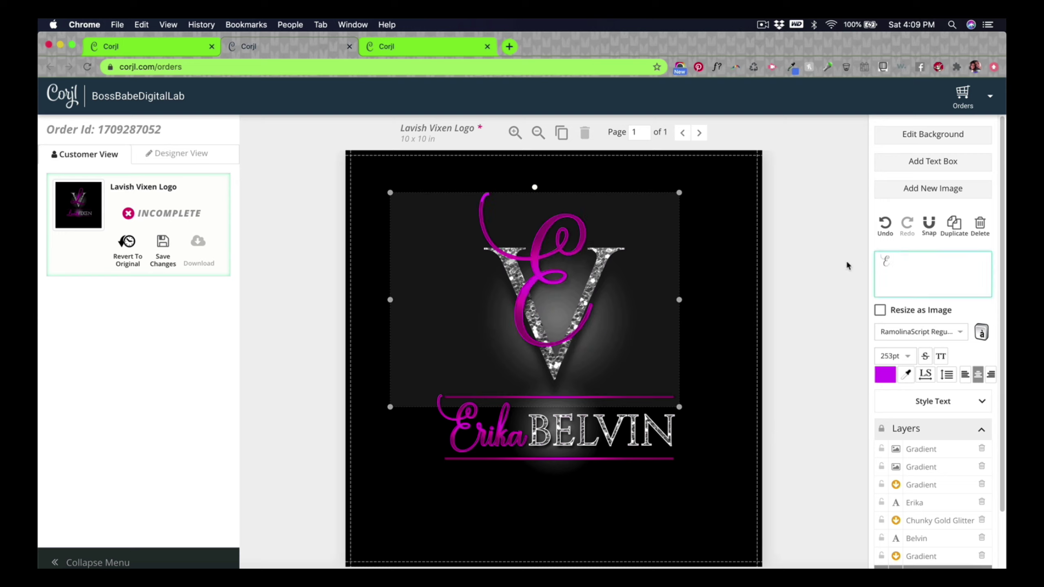
{"action": "scroll", "coordinate": [925, 527], "scroll_direction": "down", "scroll_amount": 3}
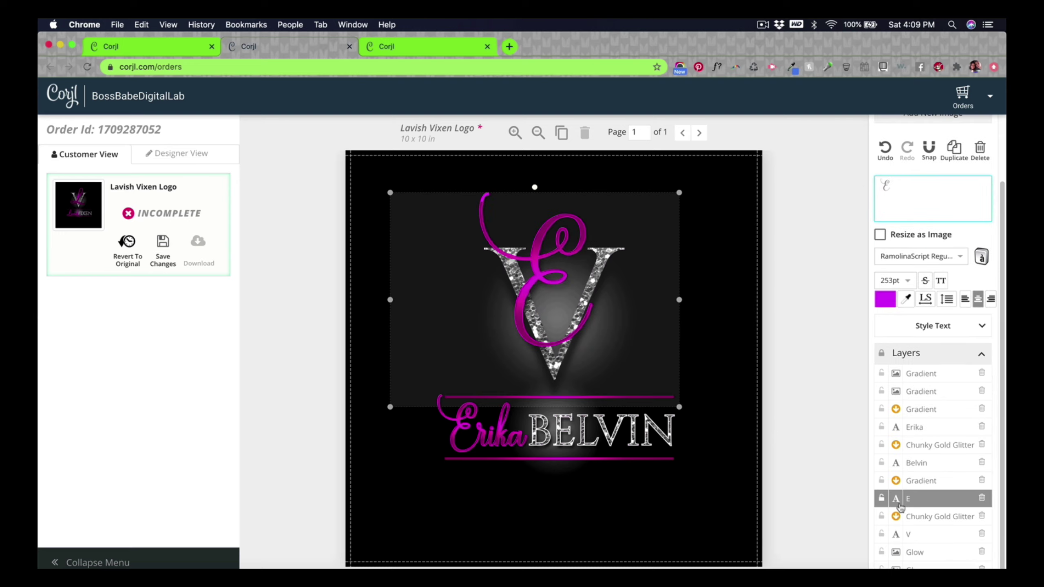
{"action": "left_click", "coordinate": [926, 481]}
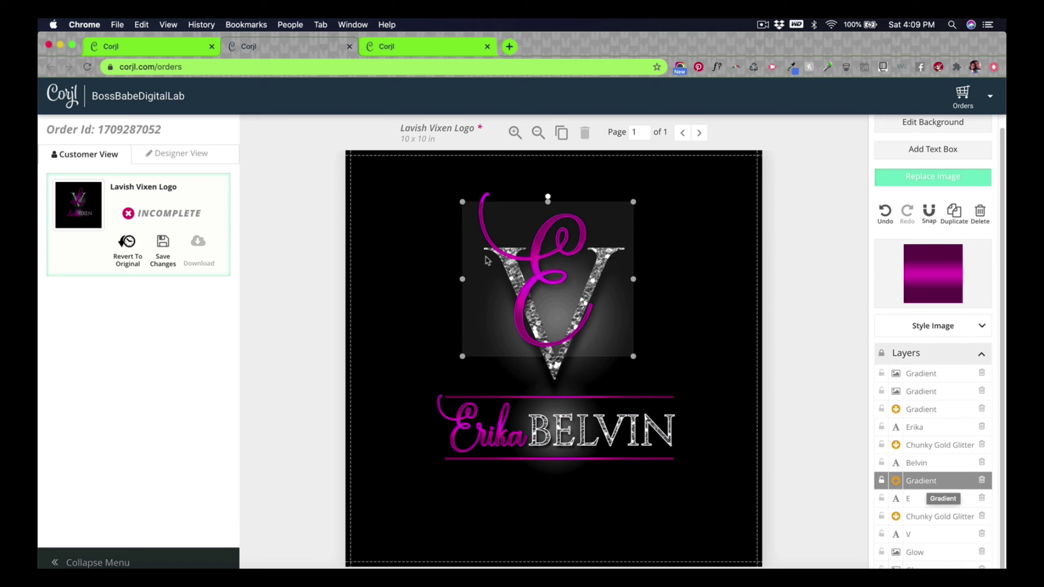
{"action": "left_click_drag", "start_coordinate": [547, 200], "coordinate": [547, 190]}
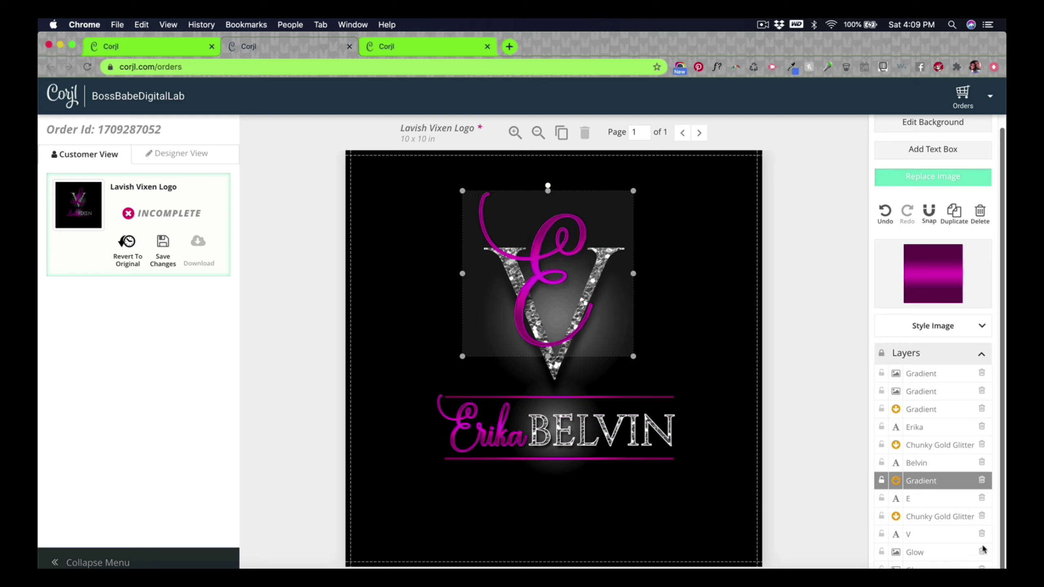
Step: Replace the glitter monogram letter V with a B
{"action": "left_click", "coordinate": [908, 534]}
{"action": "key", "text": "super+a"}
{"action": "type", "text": "B"}
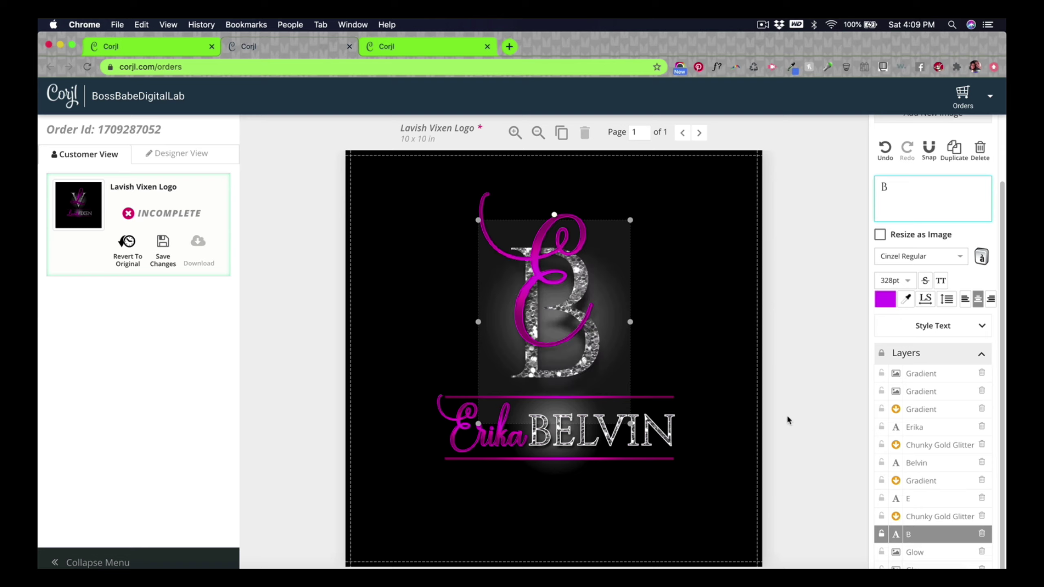
{"action": "left_click", "coordinate": [812, 383]}
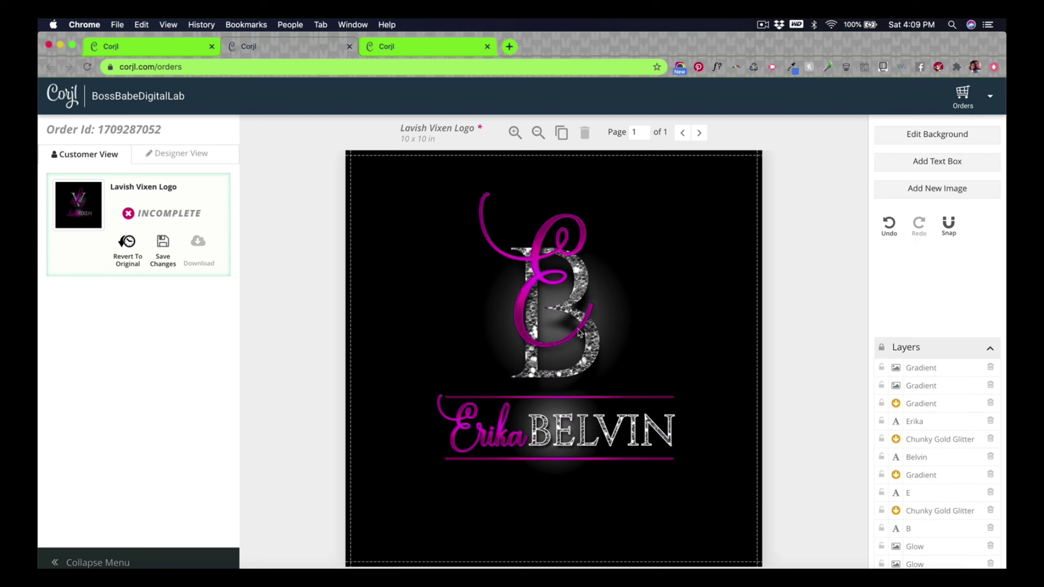
Step: Resize the Chunky Gold Glitter texture to fit the B
{"action": "left_click", "coordinate": [593, 368]}
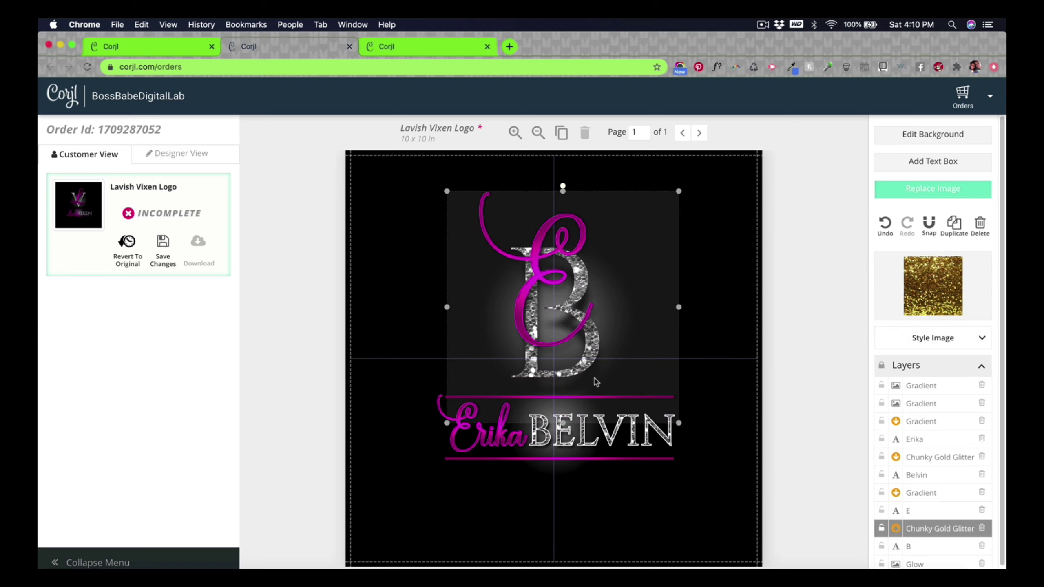
{"action": "left_click", "coordinate": [586, 368]}
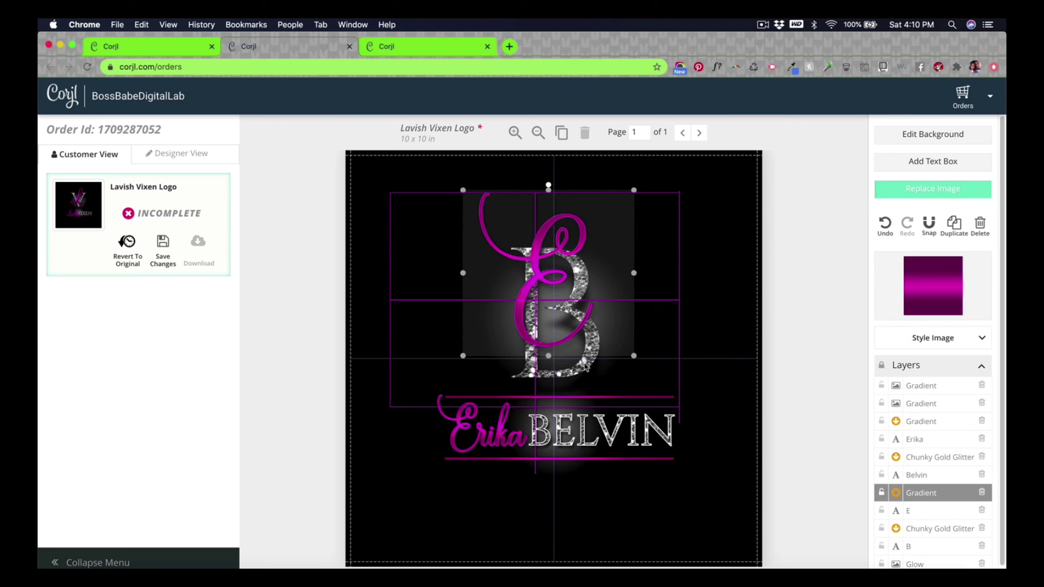
{"action": "left_click", "coordinate": [936, 530]}
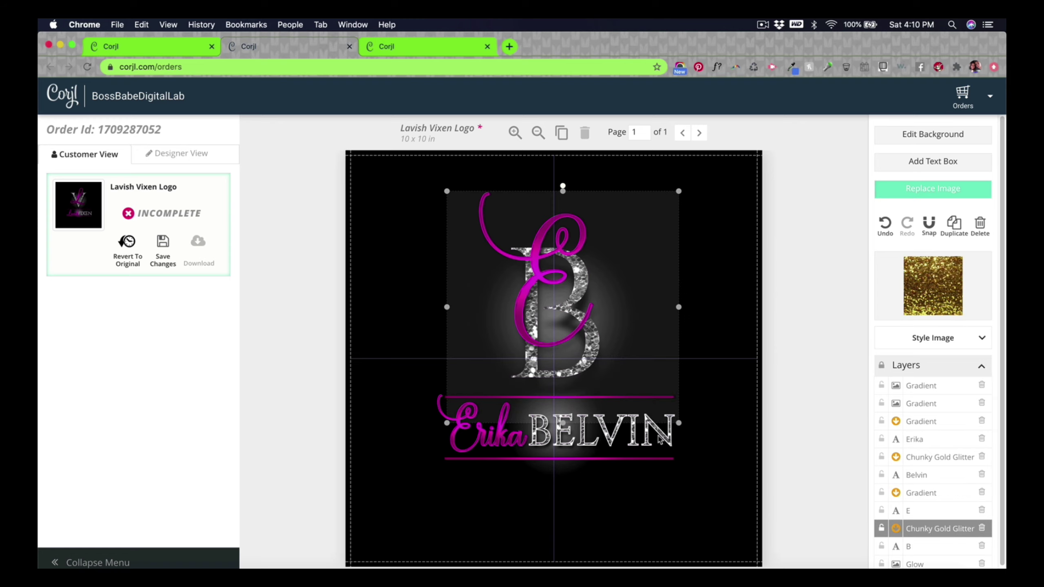
{"action": "mouse_move", "coordinate": [680, 424]}
{"action": "left_mouse_down"}
{"action": "mouse_move", "coordinate": [699, 456]}
{"action": "mouse_move", "coordinate": [673, 448]}
{"action": "mouse_move", "coordinate": [632, 376]}
{"action": "mouse_move", "coordinate": [692, 438]}
{"action": "mouse_move", "coordinate": [682, 427]}
{"action": "left_mouse_up"}
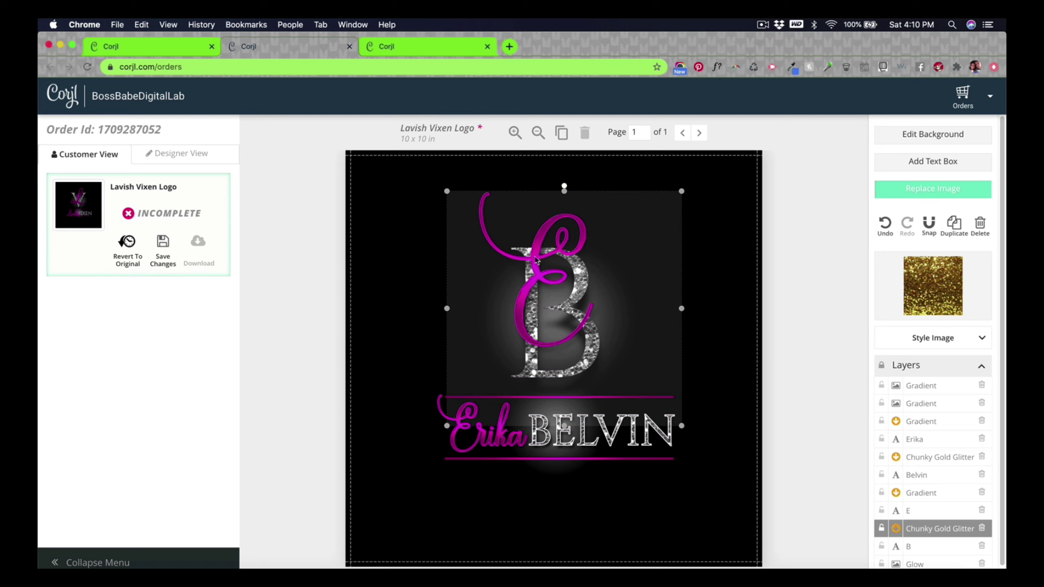
Step: Nudge the pink gradient slightly up and left, then lock its layer
{"action": "left_click", "coordinate": [530, 252]}
{"action": "left_click_drag", "start_coordinate": [541, 299], "coordinate": [539, 297]}
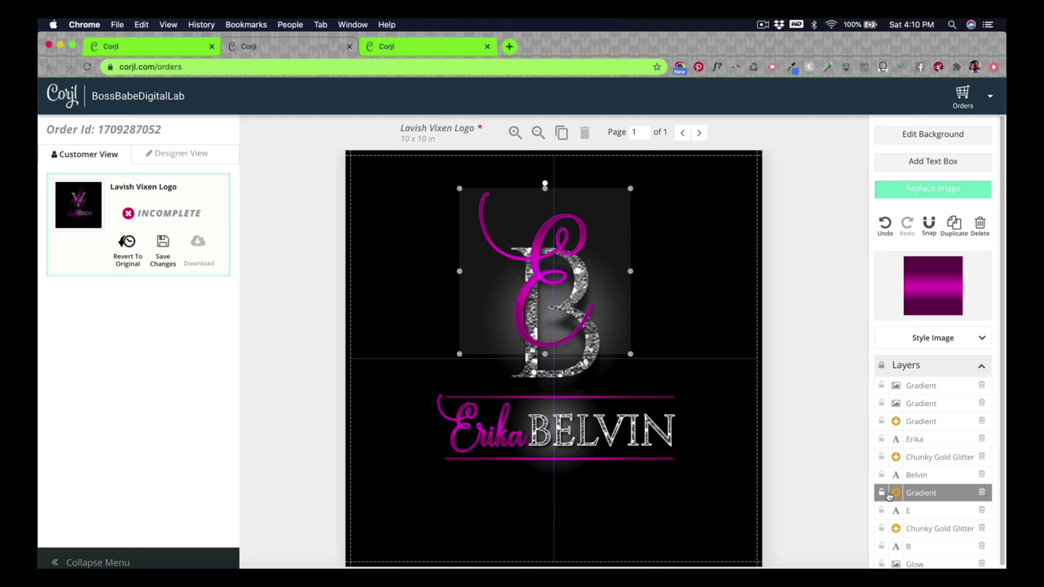
{"action": "left_click", "coordinate": [881, 493]}
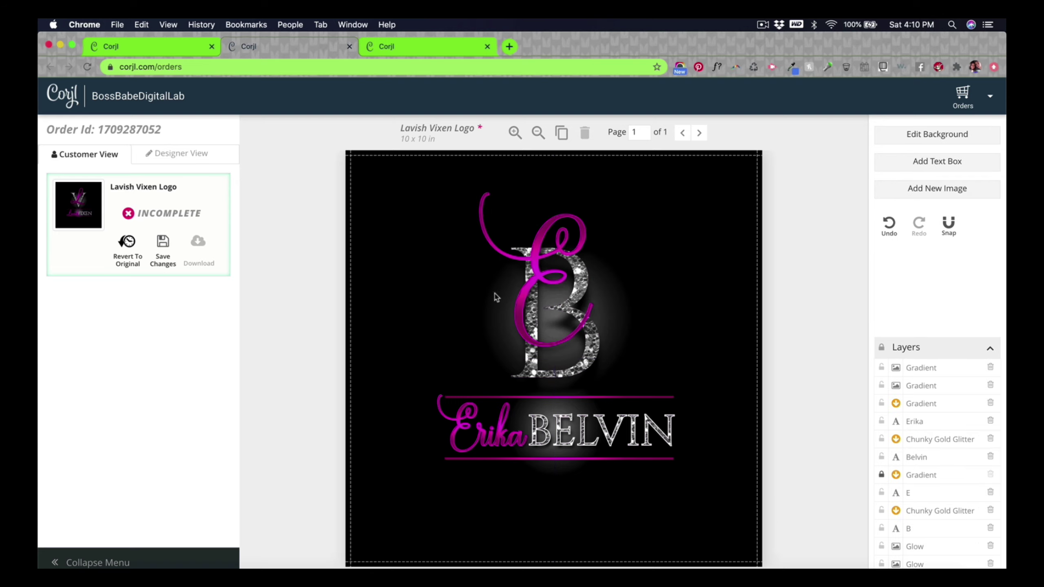
Step: Reposition the script E and the B's glitter so the E overlaps the B's left side
{"action": "mouse_move", "coordinate": [543, 281]}
{"action": "left_mouse_down"}
{"action": "mouse_move", "coordinate": [571, 272]}
{"action": "mouse_move", "coordinate": [507, 286]}
{"action": "mouse_move", "coordinate": [551, 288]}
{"action": "mouse_move", "coordinate": [565, 315]}
{"action": "mouse_move", "coordinate": [551, 289]}
{"action": "mouse_move", "coordinate": [523, 277]}
{"action": "left_mouse_up"}
{"action": "left_click", "coordinate": [587, 364]}
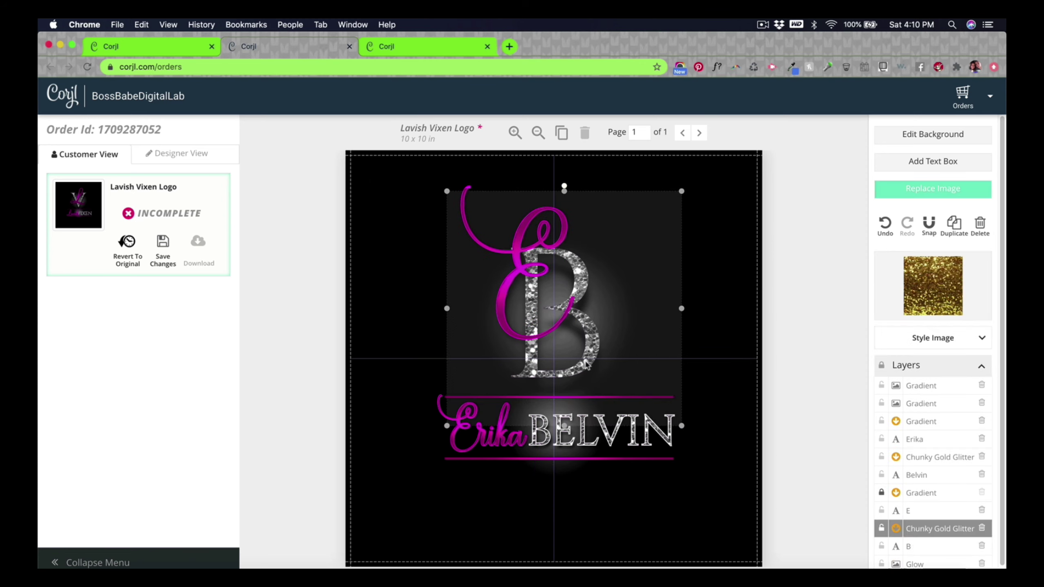
{"action": "left_click_drag", "start_coordinate": [587, 365], "coordinate": [514, 330]}
{"action": "left_click", "coordinate": [772, 375]}
{"action": "left_click_drag", "start_coordinate": [515, 280], "coordinate": [493, 285]}
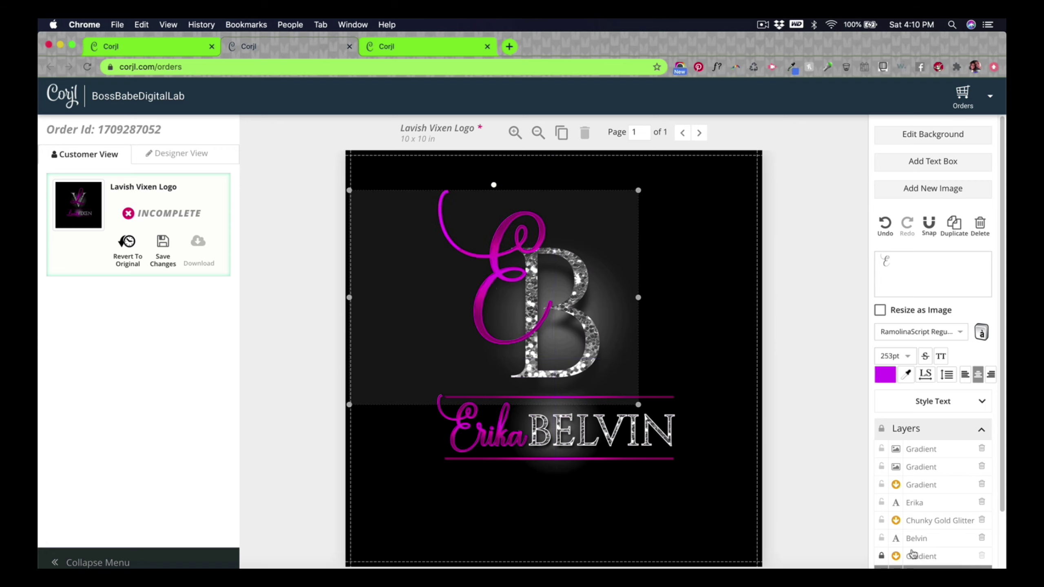
Step: Move the B and its glitter texture slightly to the right
{"action": "left_click", "coordinate": [917, 539]}
{"action": "left_click", "coordinate": [941, 520], "text": "shift"}
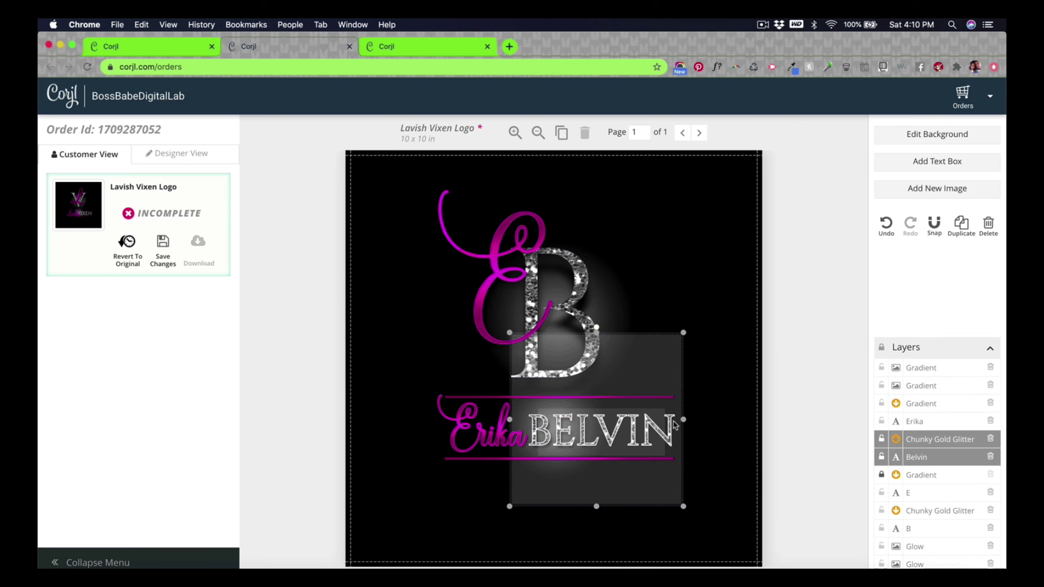
{"action": "left_click", "coordinate": [919, 531]}
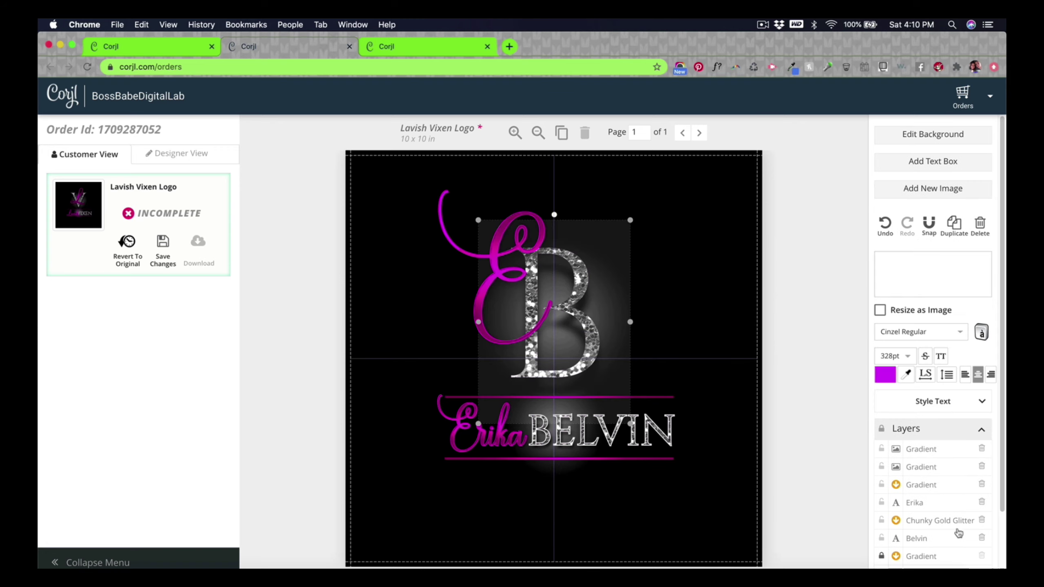
{"action": "scroll", "coordinate": [953, 530], "scroll_direction": "down", "scroll_amount": 2}
{"action": "left_click", "coordinate": [923, 516], "text": "shift"}
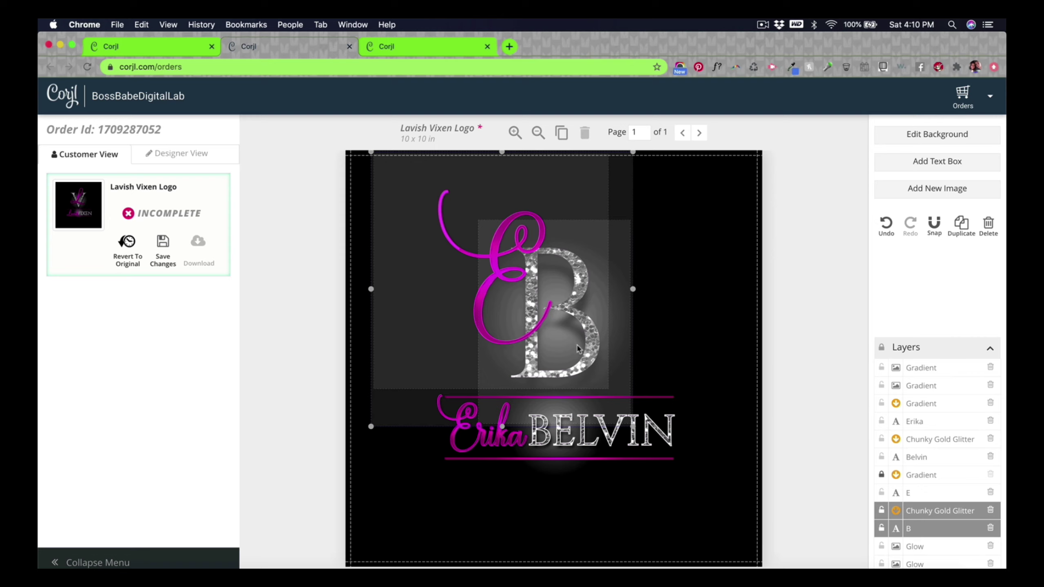
{"action": "left_click_drag", "start_coordinate": [599, 350], "coordinate": [617, 349]}
{"action": "left_click", "coordinate": [773, 375]}
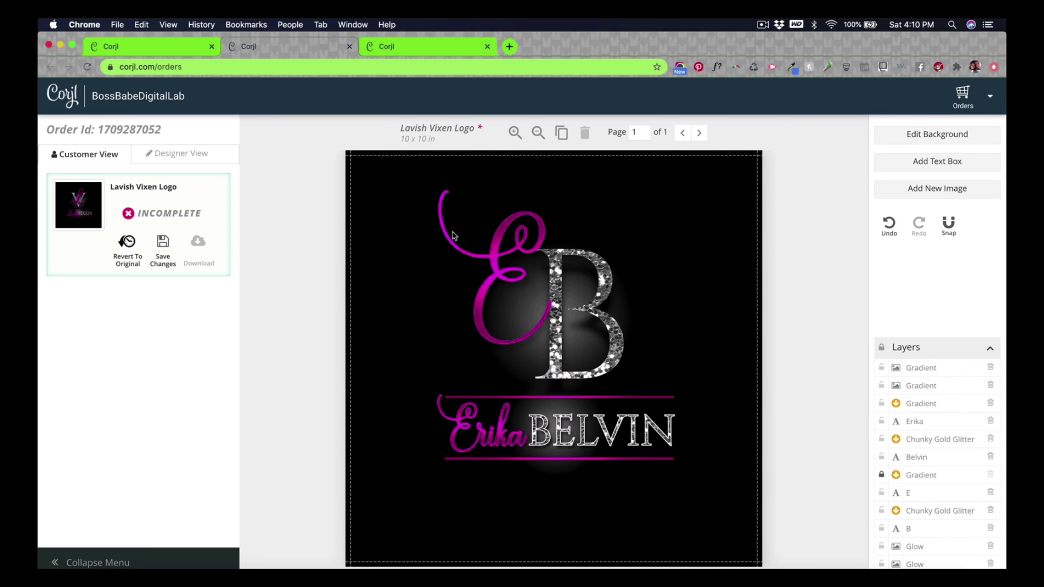
Step: Shift the E's gradient fill up and to the left over the letter
{"action": "left_click", "coordinate": [489, 247]}
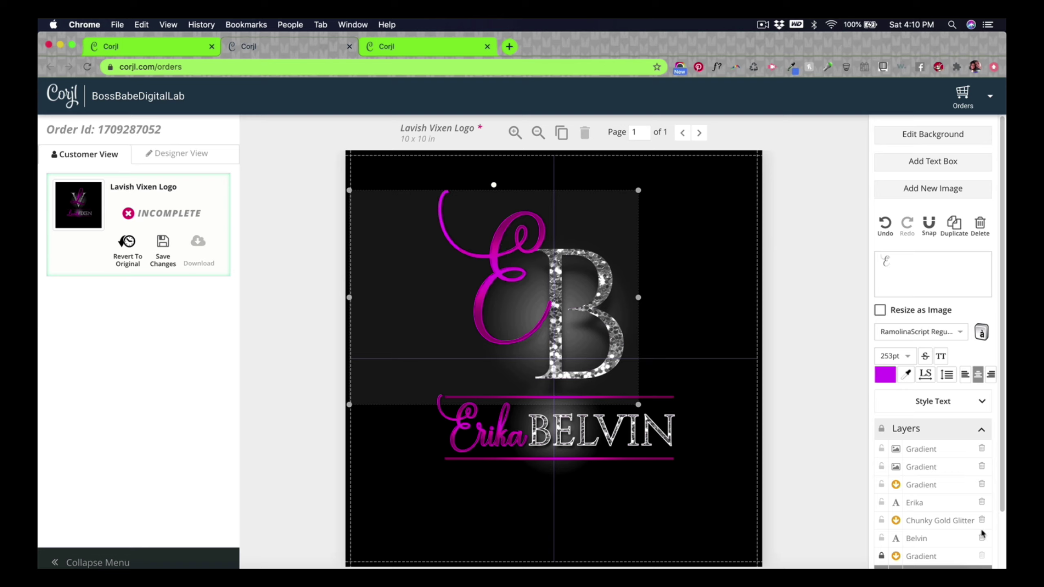
{"action": "scroll", "coordinate": [957, 531], "scroll_direction": "down", "scroll_amount": 3}
{"action": "left_click", "coordinate": [880, 482]}
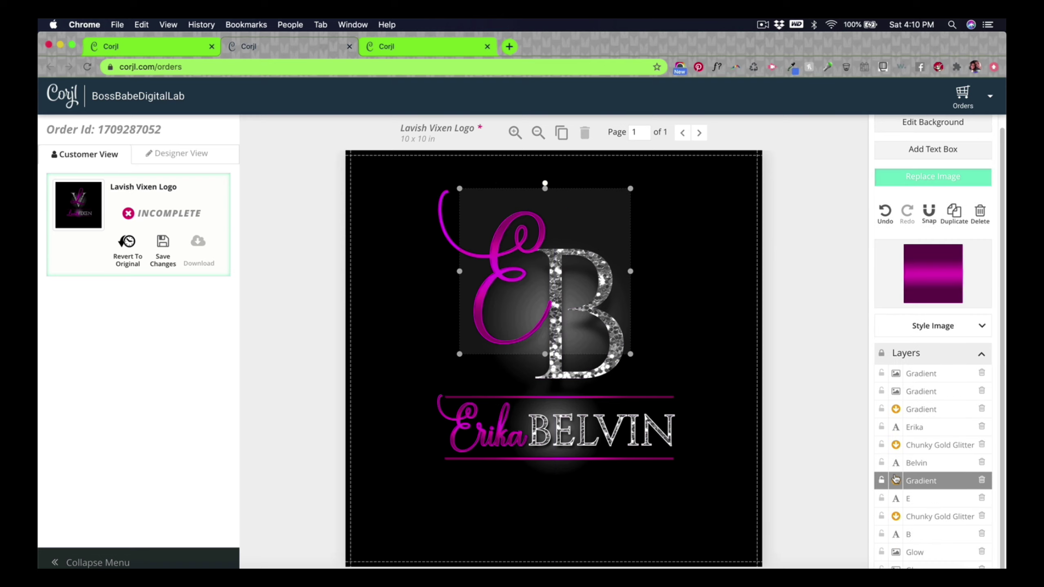
{"action": "left_click_drag", "start_coordinate": [500, 246], "coordinate": [446, 239]}
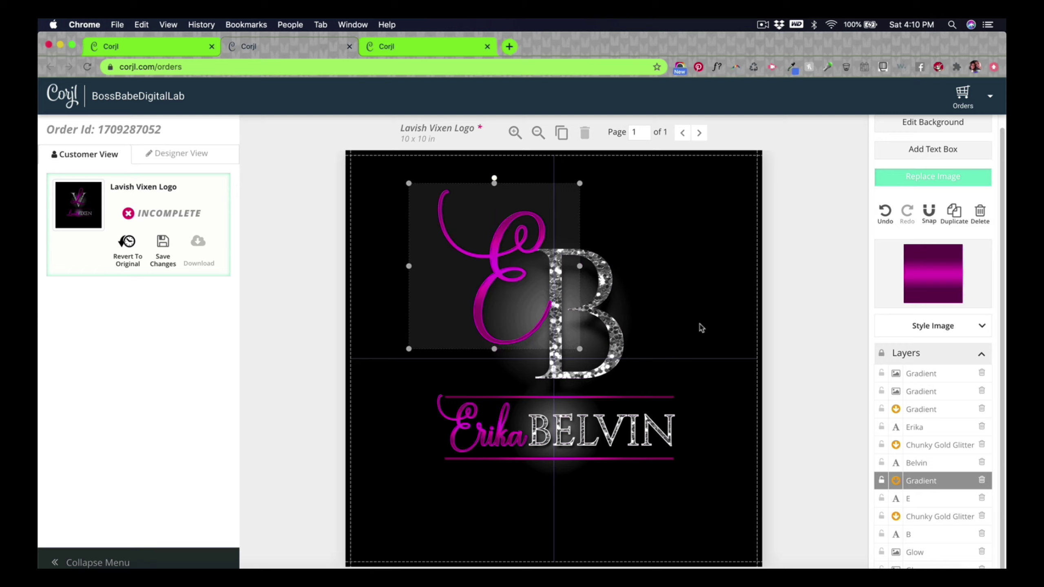
{"action": "left_click", "coordinate": [807, 290]}
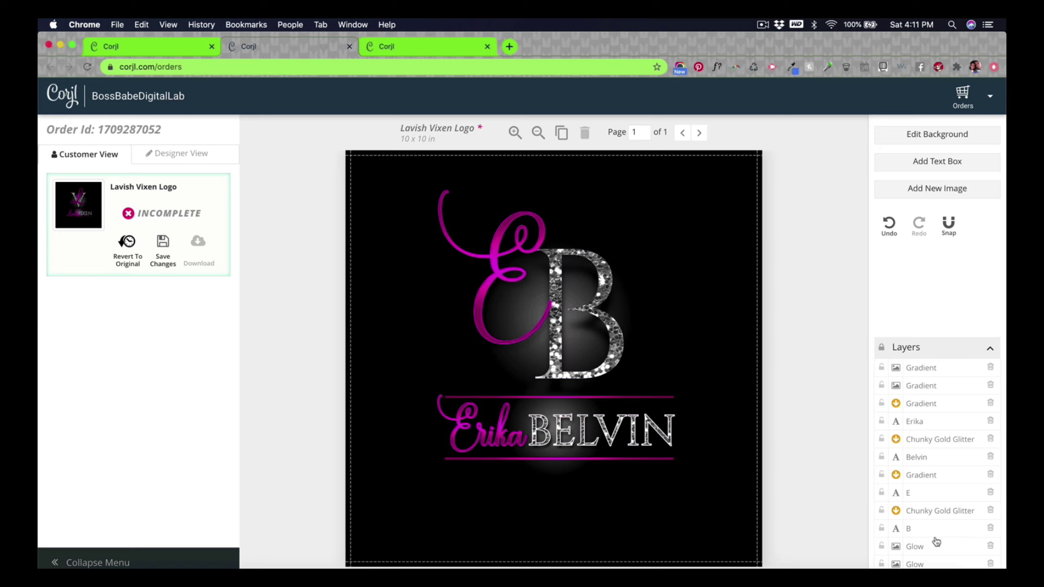
Step: Change the B's font to BodoniXT, lock the glitter layer, and move the B upward
{"action": "left_click", "coordinate": [910, 528]}
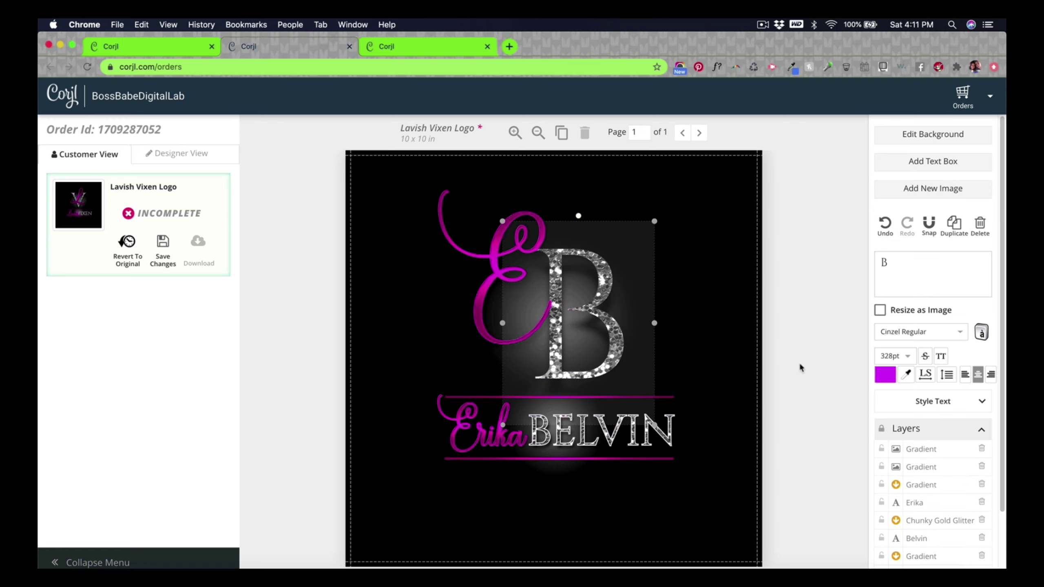
{"action": "left_click", "coordinate": [959, 328]}
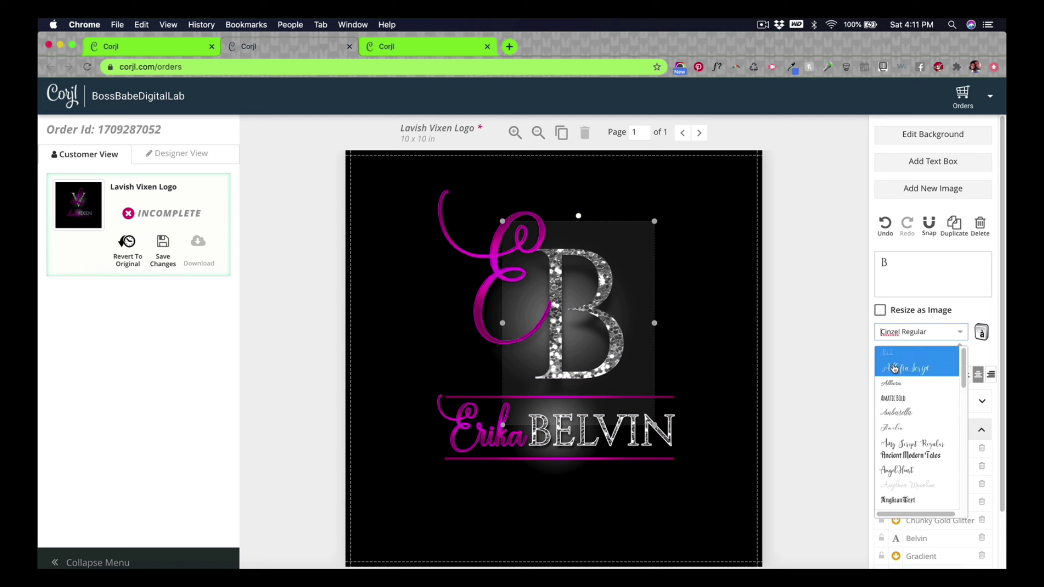
{"action": "scroll", "coordinate": [900, 482], "scroll_direction": "down", "scroll_amount": 10}
{"action": "scroll", "coordinate": [900, 482], "scroll_direction": "up", "scroll_amount": 8}
{"action": "left_click", "coordinate": [904, 380]}
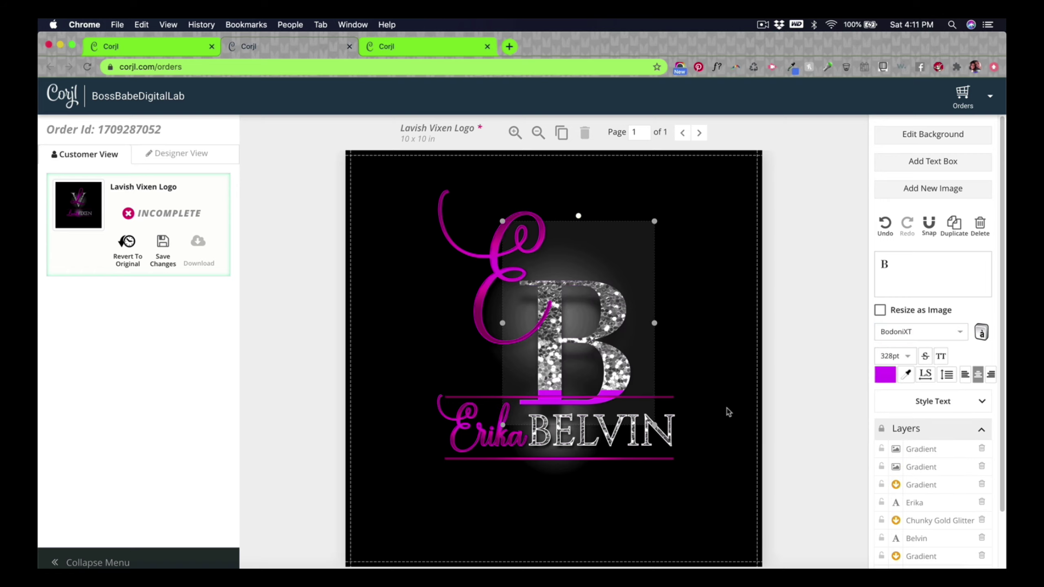
{"action": "scroll", "coordinate": [931, 505], "scroll_direction": "down", "scroll_amount": 2}
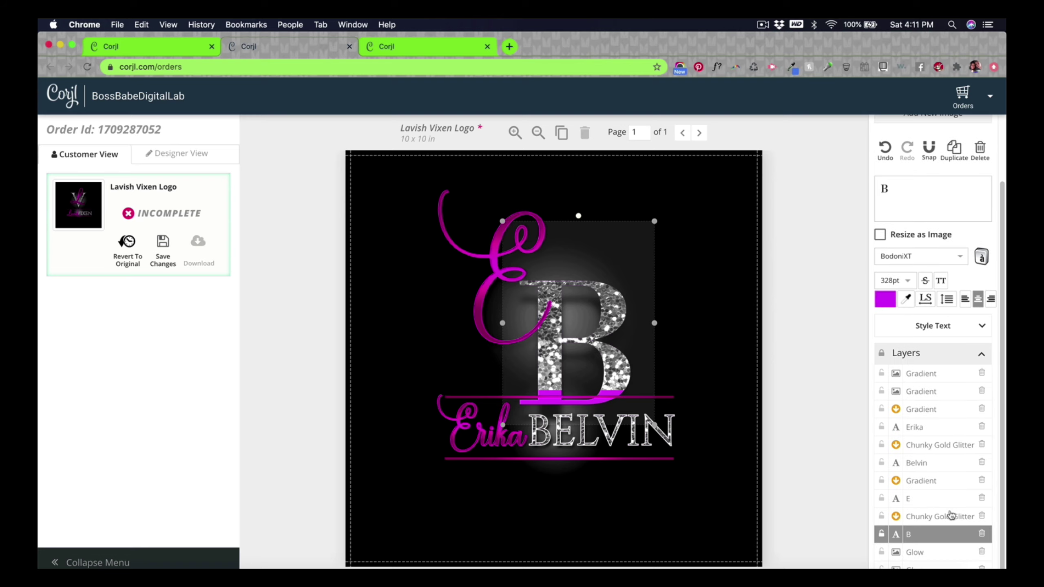
{"action": "left_click", "coordinate": [881, 516]}
{"action": "left_click_drag", "start_coordinate": [615, 306], "coordinate": [626, 268]}
Step: Shrink and reposition the Chunky Gold Glitter image so it covers the whole B
{"action": "left_click", "coordinate": [881, 516]}
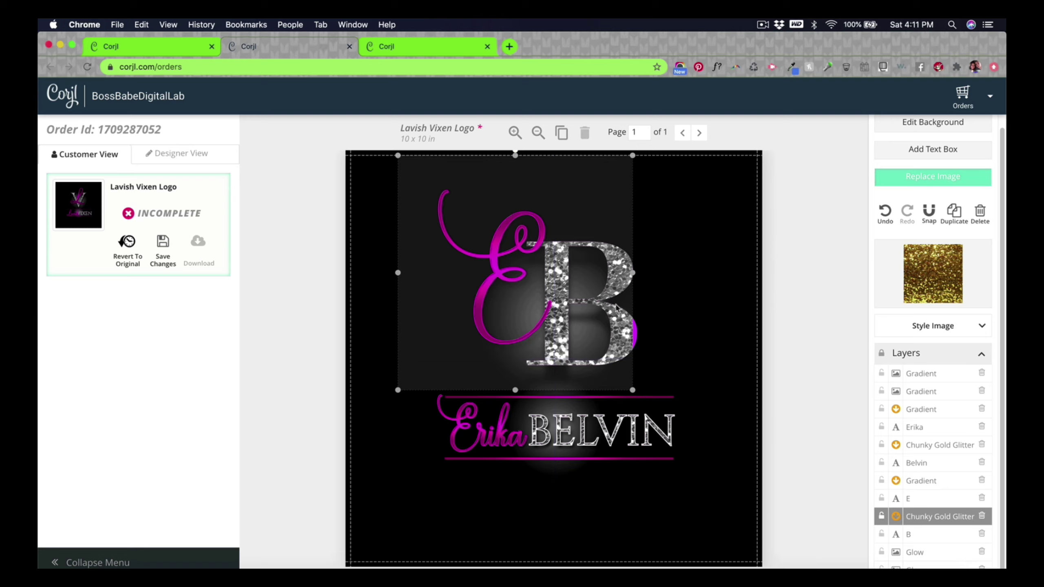
{"action": "left_click_drag", "start_coordinate": [614, 278], "coordinate": [633, 266]}
{"action": "left_click", "coordinate": [720, 350]}
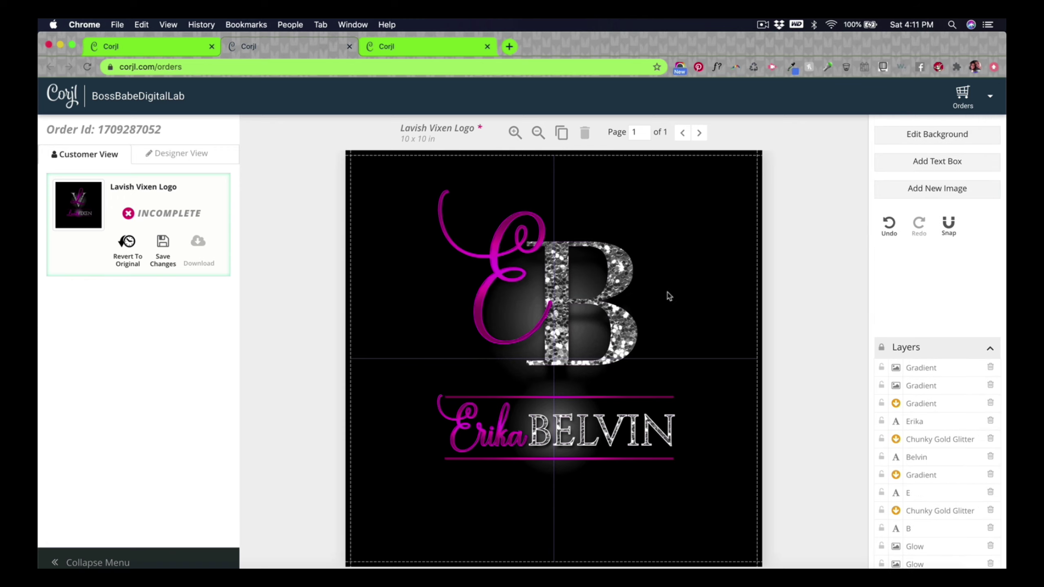
{"action": "left_click", "coordinate": [611, 282]}
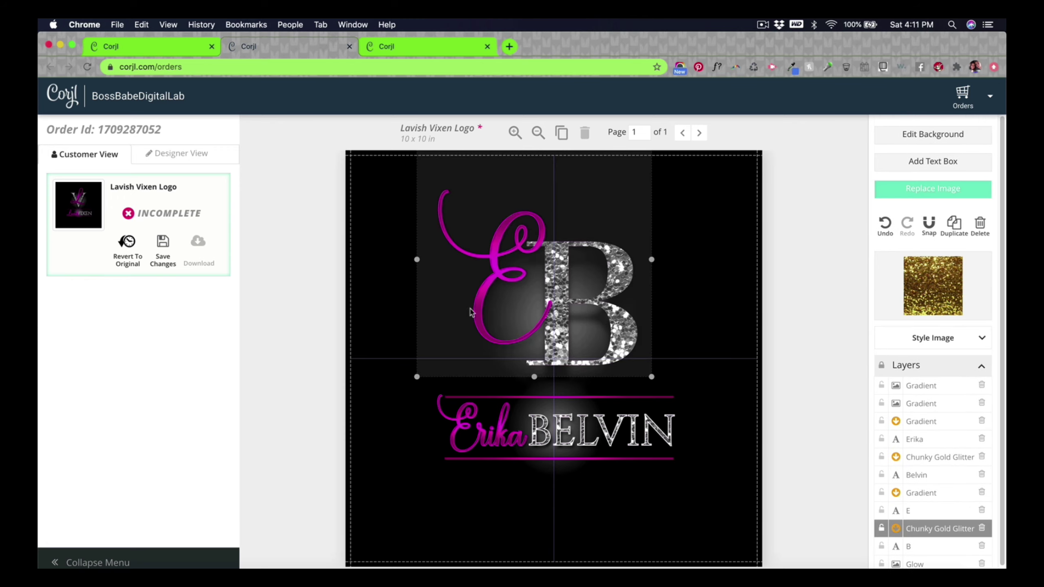
{"action": "left_click_drag", "start_coordinate": [415, 378], "coordinate": [508, 323]}
{"action": "left_click_drag", "start_coordinate": [631, 277], "coordinate": [607, 319]}
{"action": "left_click", "coordinate": [807, 396]}
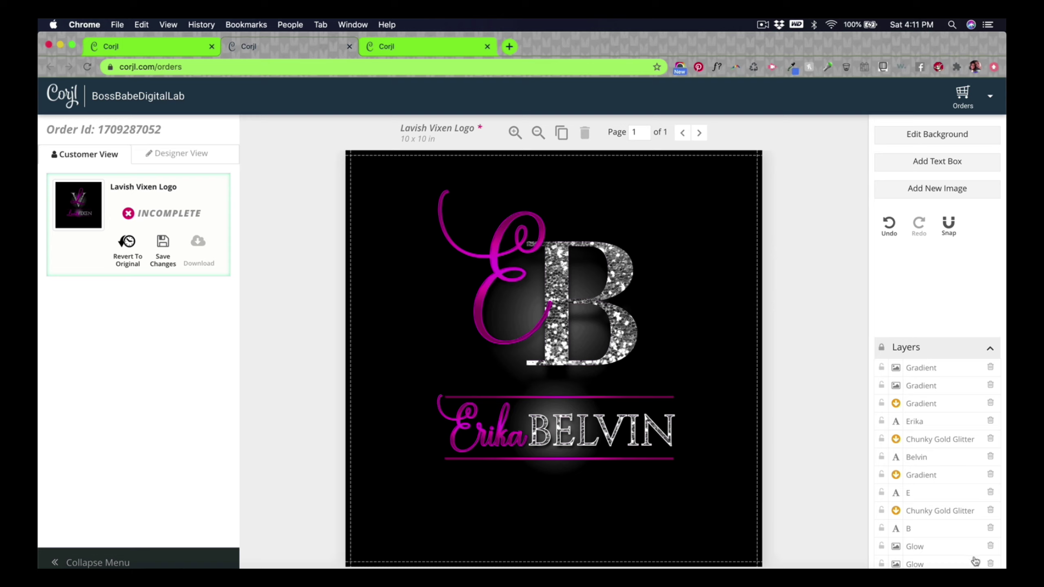
Step: Reduce the B's drop shadow to distance 44 and blur 74
{"action": "left_click", "coordinate": [929, 531]}
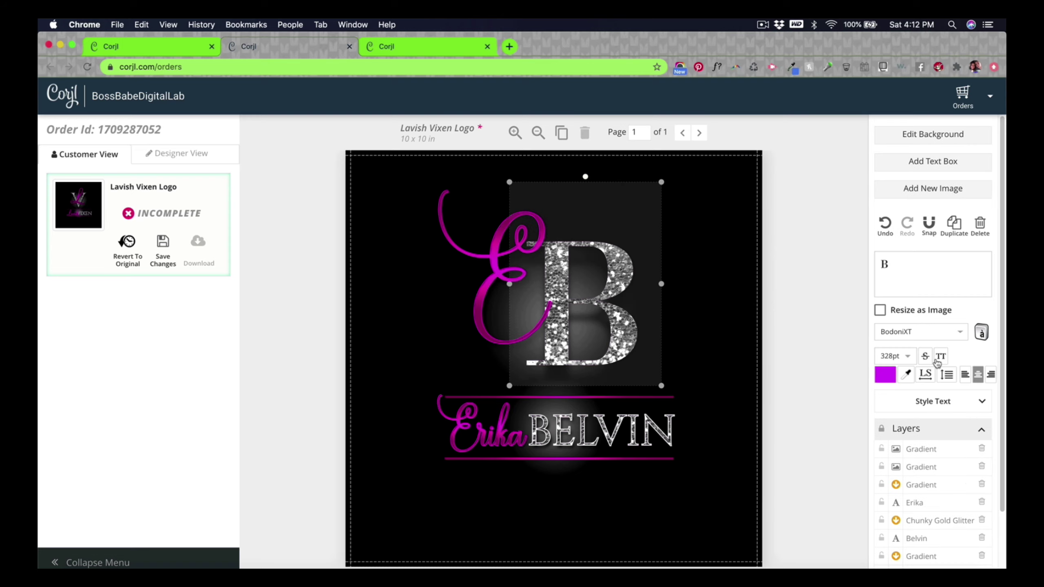
{"action": "left_click", "coordinate": [928, 359]}
{"action": "left_click", "coordinate": [928, 355]}
{"action": "left_click", "coordinate": [973, 404]}
{"action": "scroll", "coordinate": [906, 426], "scroll_direction": "down", "scroll_amount": 6}
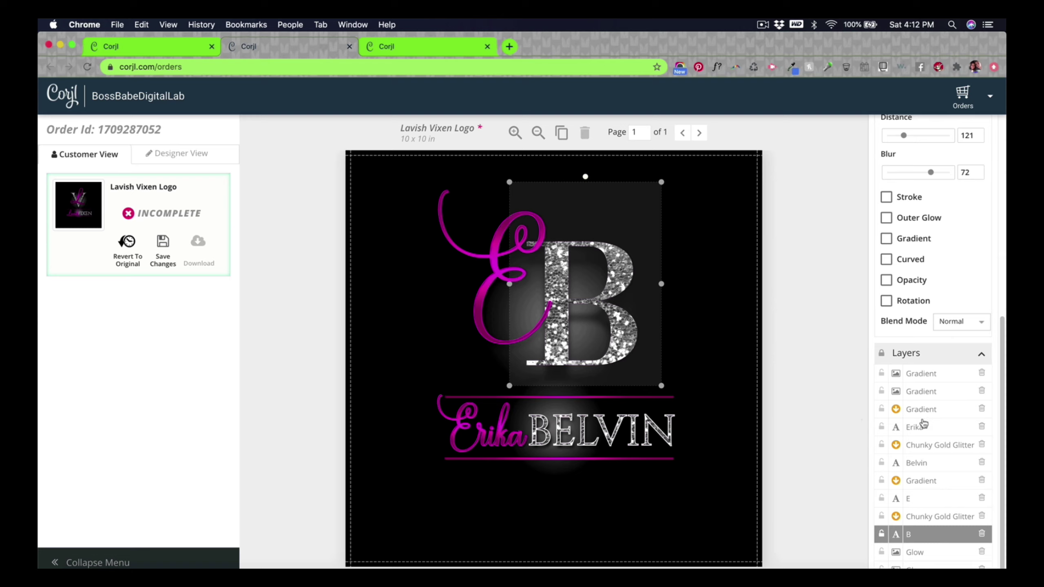
{"action": "scroll", "coordinate": [921, 424], "scroll_direction": "up", "scroll_amount": 1}
{"action": "scroll", "coordinate": [922, 423], "scroll_direction": "up", "scroll_amount": 5}
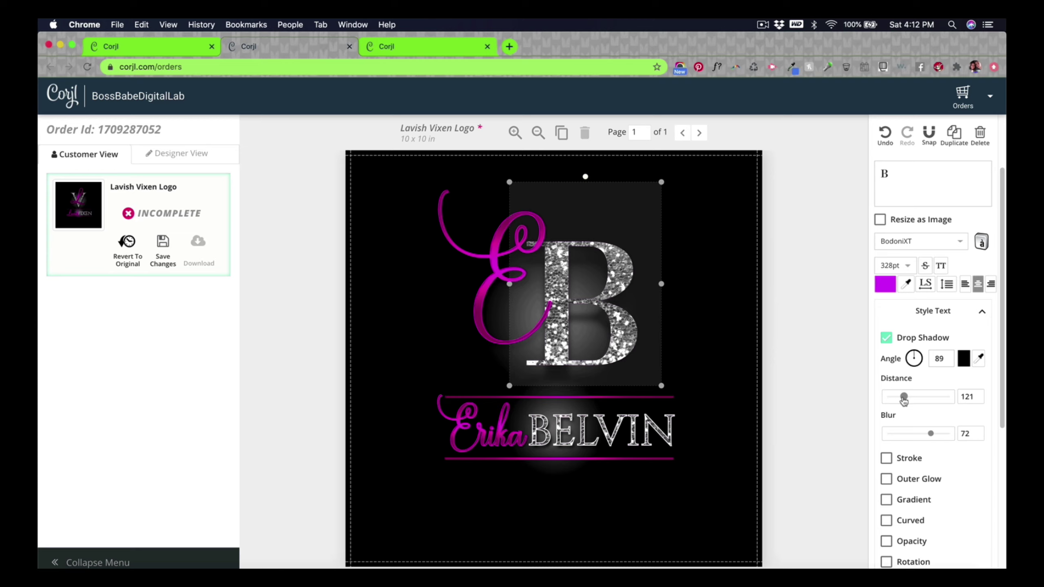
{"action": "left_click_drag", "start_coordinate": [903, 398], "coordinate": [896, 398]}
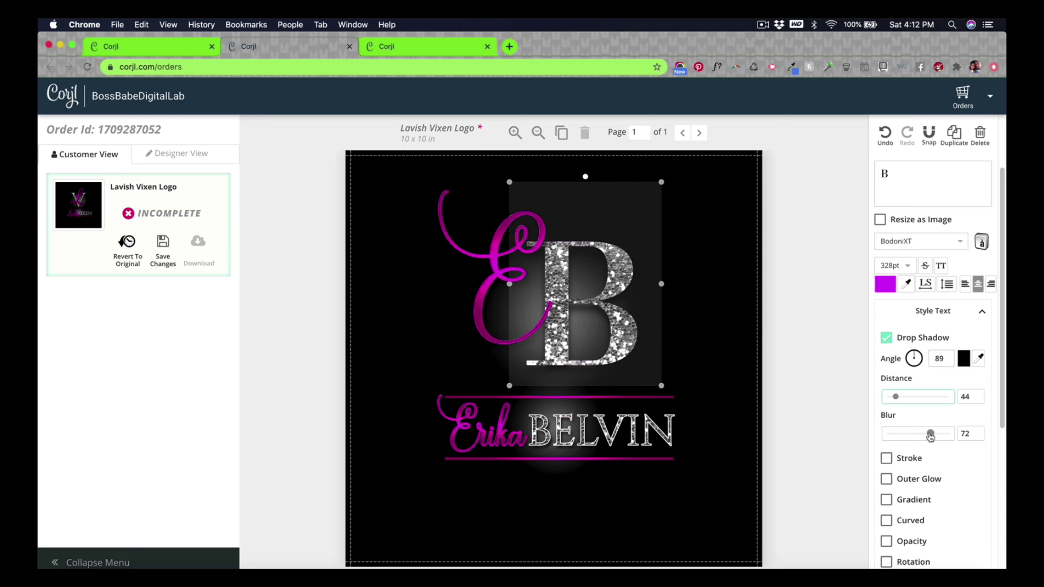
{"action": "mouse_move", "coordinate": [930, 436]}
{"action": "left_mouse_down"}
{"action": "mouse_move", "coordinate": [892, 437]}
{"action": "mouse_move", "coordinate": [942, 437]}
{"action": "mouse_move", "coordinate": [932, 439]}
{"action": "left_mouse_up"}
{"action": "left_click", "coordinate": [868, 395]}
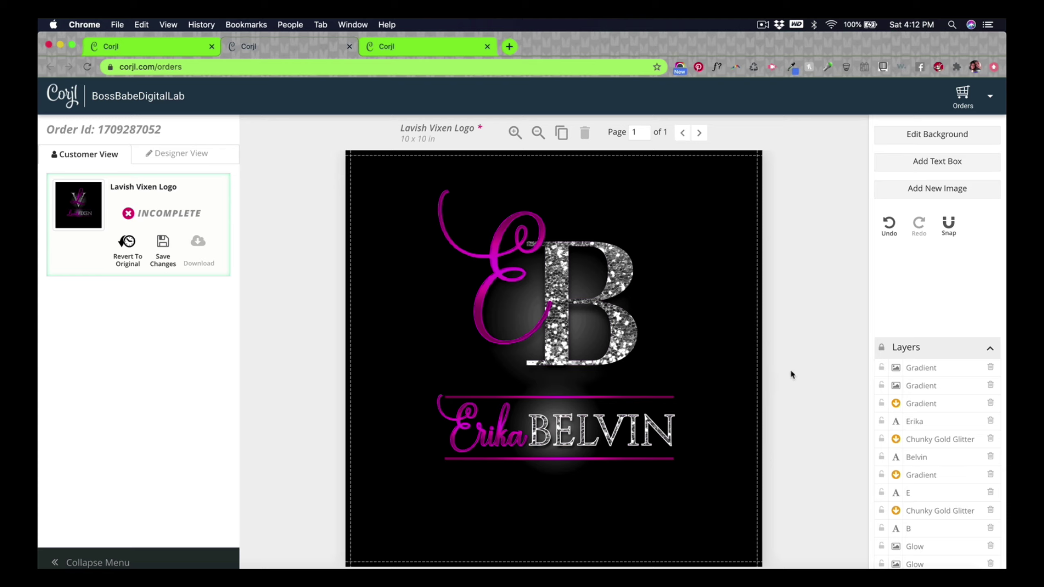
Step: Switch off Saturation on the B's Chunky Gold Glitter image, keeping brightness at 200
{"action": "left_click", "coordinate": [624, 341]}
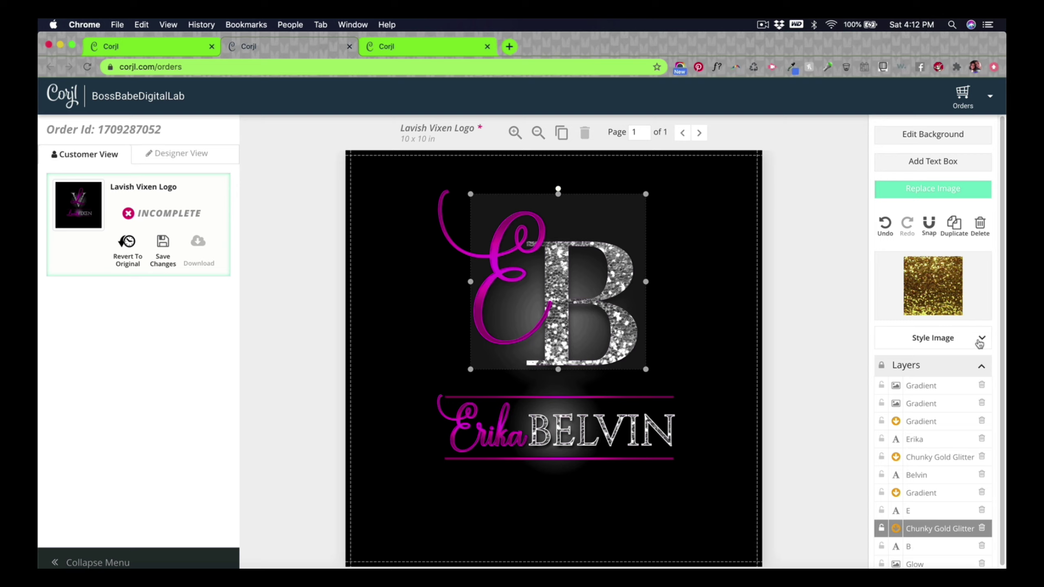
{"action": "left_click", "coordinate": [980, 339]}
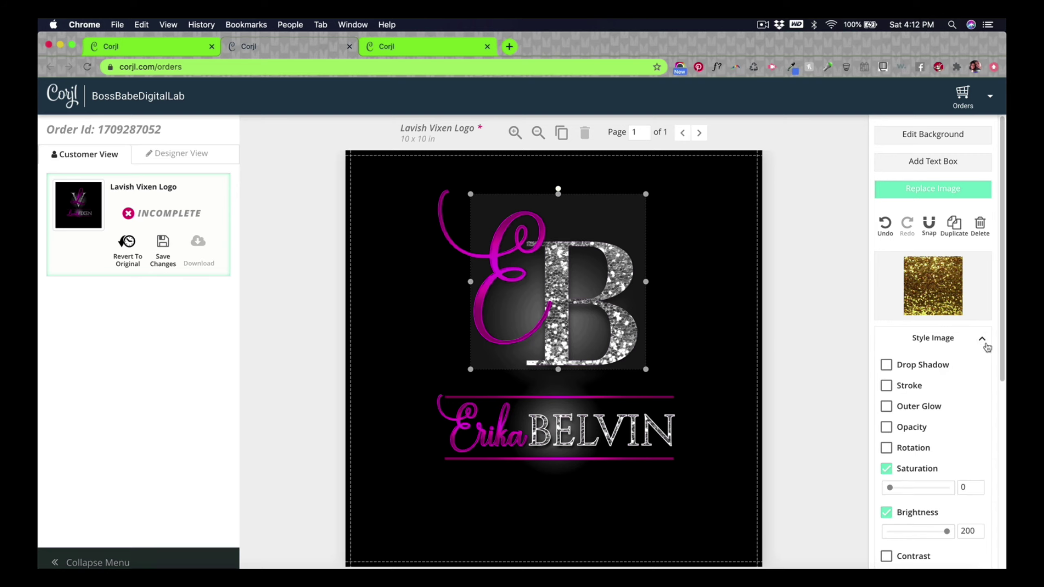
{"action": "left_click", "coordinate": [982, 340]}
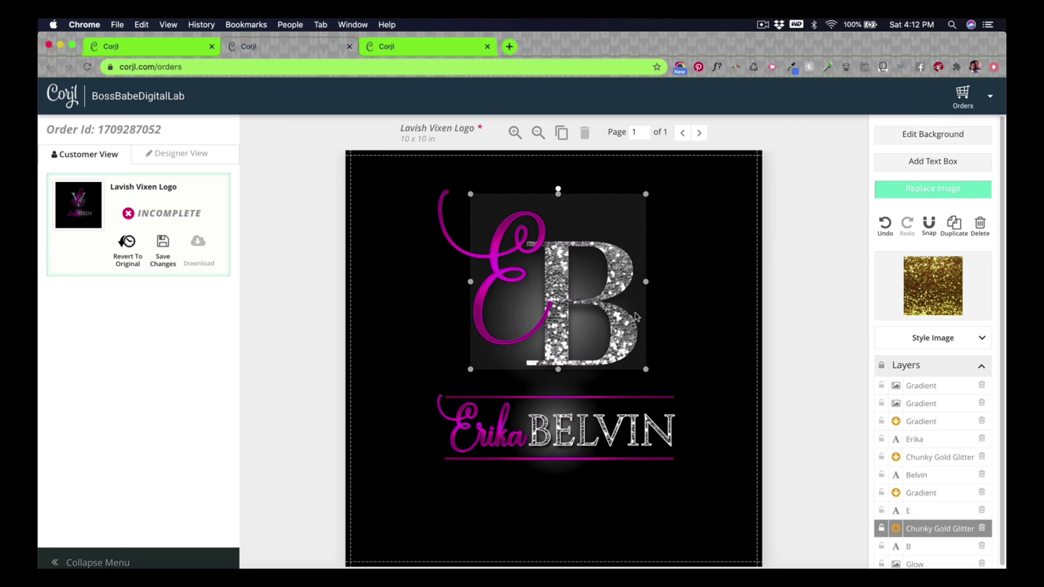
{"action": "scroll", "coordinate": [921, 558], "scroll_direction": "down", "scroll_amount": 1}
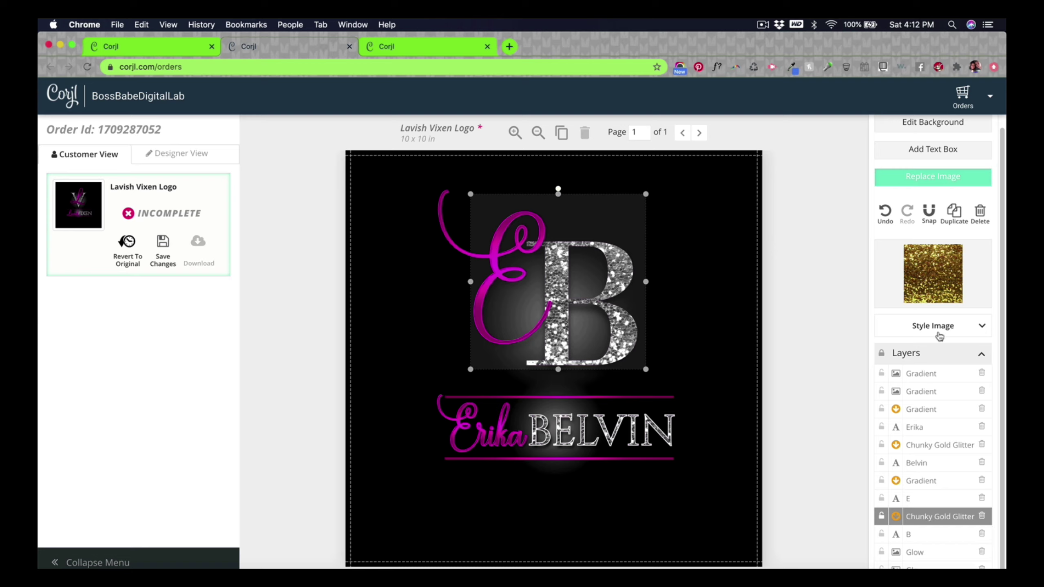
{"action": "left_click", "coordinate": [939, 333]}
{"action": "scroll", "coordinate": [921, 436], "scroll_direction": "down", "scroll_amount": 5}
{"action": "scroll", "coordinate": [918, 448], "scroll_direction": "down", "scroll_amount": 2}
{"action": "scroll", "coordinate": [916, 438], "scroll_direction": "up", "scroll_amount": 6}
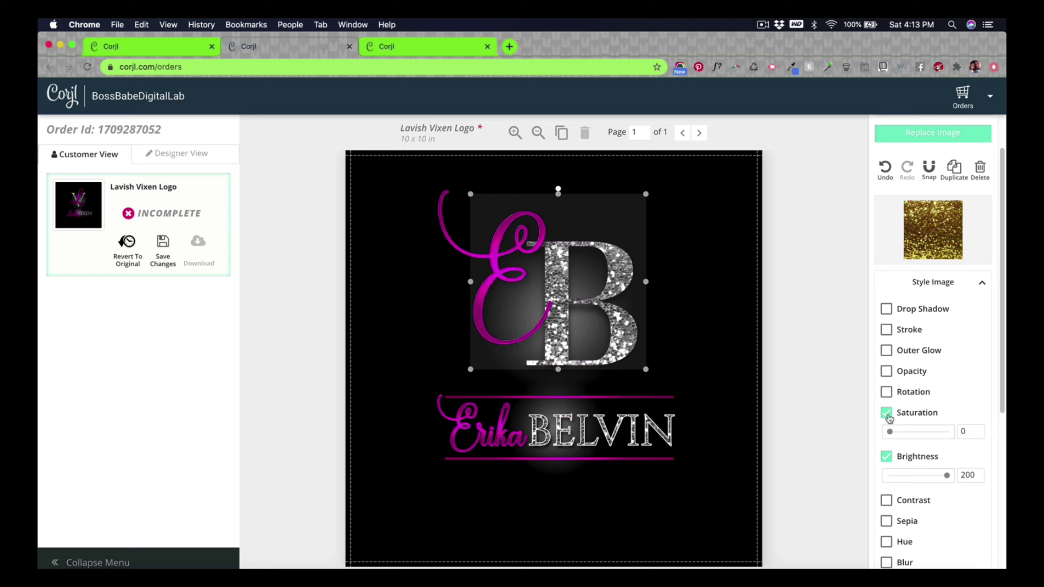
{"action": "left_click", "coordinate": [886, 412]}
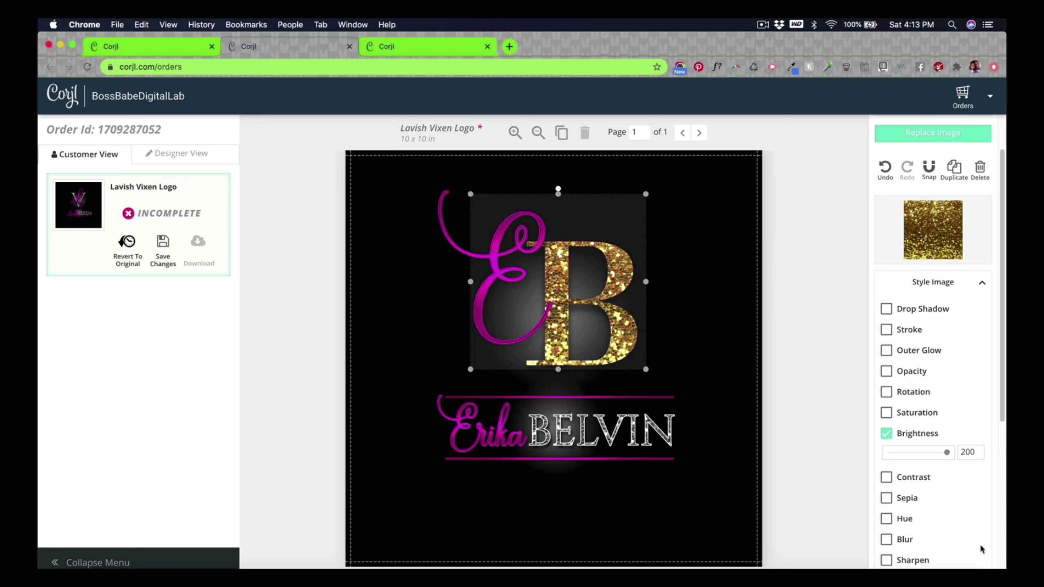
Step: Enable hue, saturation and contrast on the B glitter, setting brightness 103 and contrast 101
{"action": "scroll", "coordinate": [929, 517], "scroll_direction": "down", "scroll_amount": 2}
{"action": "left_click", "coordinate": [887, 436]}
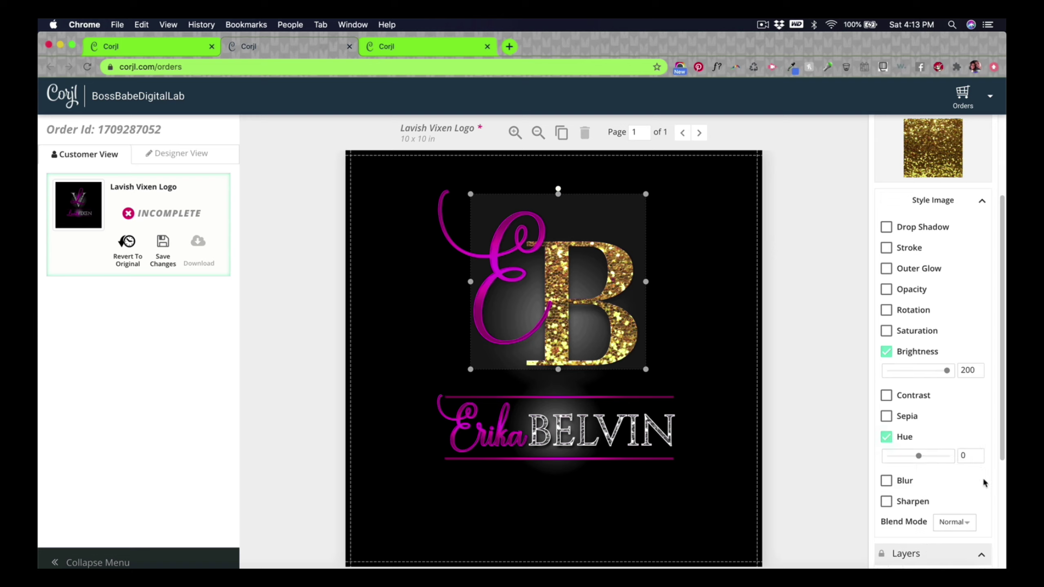
{"action": "scroll", "coordinate": [921, 460], "scroll_direction": "up", "scroll_amount": 1}
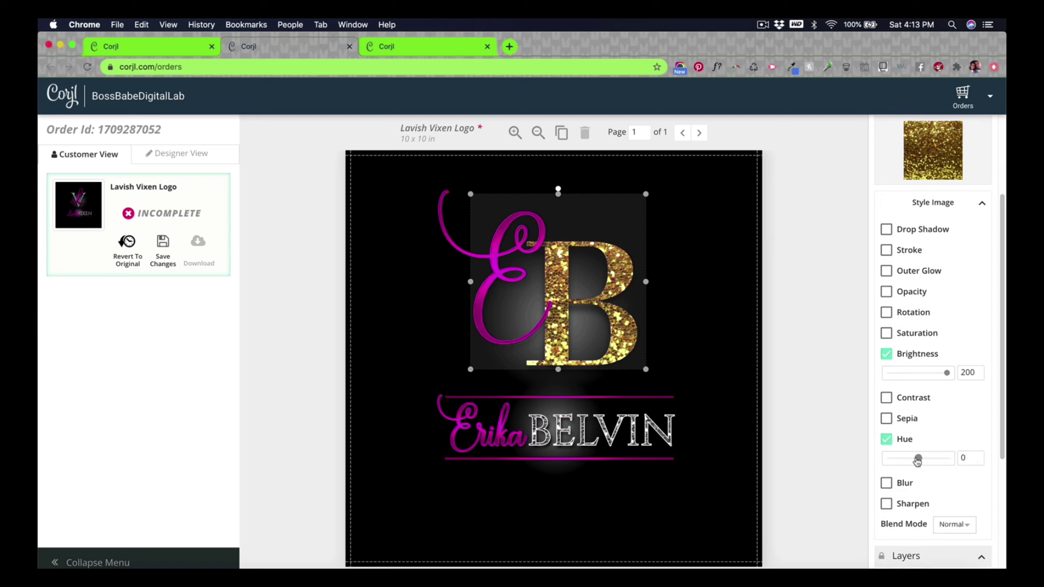
{"action": "mouse_move", "coordinate": [919, 460]}
{"action": "left_mouse_down"}
{"action": "mouse_move", "coordinate": [947, 459]}
{"action": "mouse_move", "coordinate": [882, 458]}
{"action": "mouse_move", "coordinate": [941, 457]}
{"action": "mouse_move", "coordinate": [901, 459]}
{"action": "left_mouse_up"}
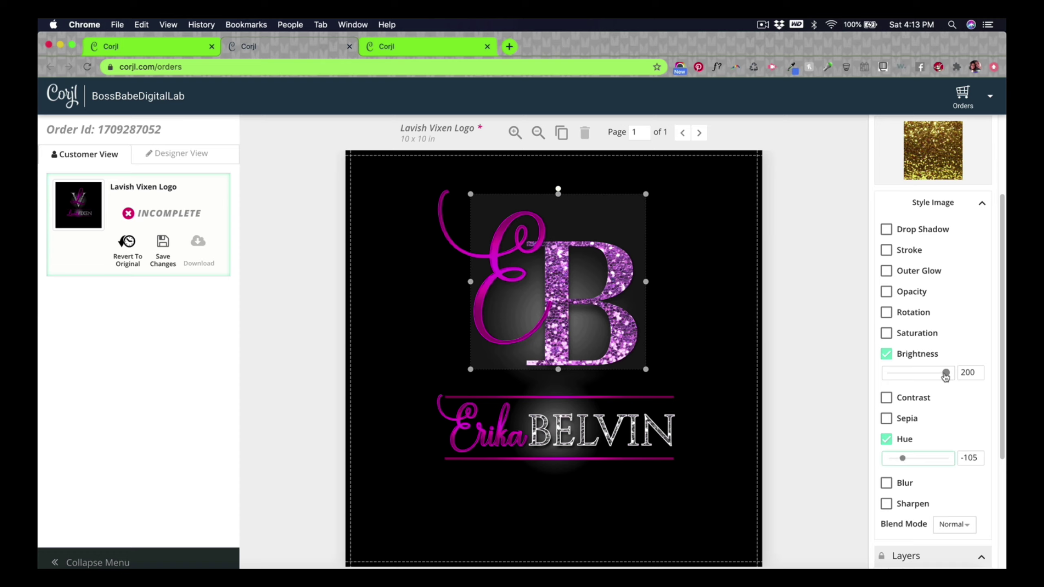
{"action": "mouse_move", "coordinate": [946, 375]}
{"action": "left_mouse_down"}
{"action": "mouse_move", "coordinate": [912, 375]}
{"action": "mouse_move", "coordinate": [930, 375]}
{"action": "left_mouse_up"}
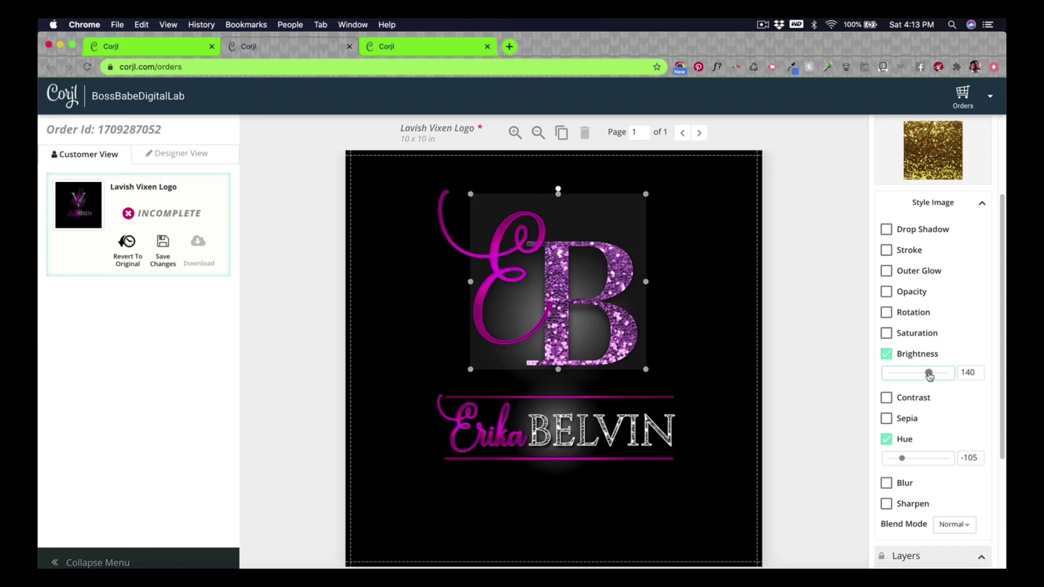
{"action": "left_click", "coordinate": [886, 333]}
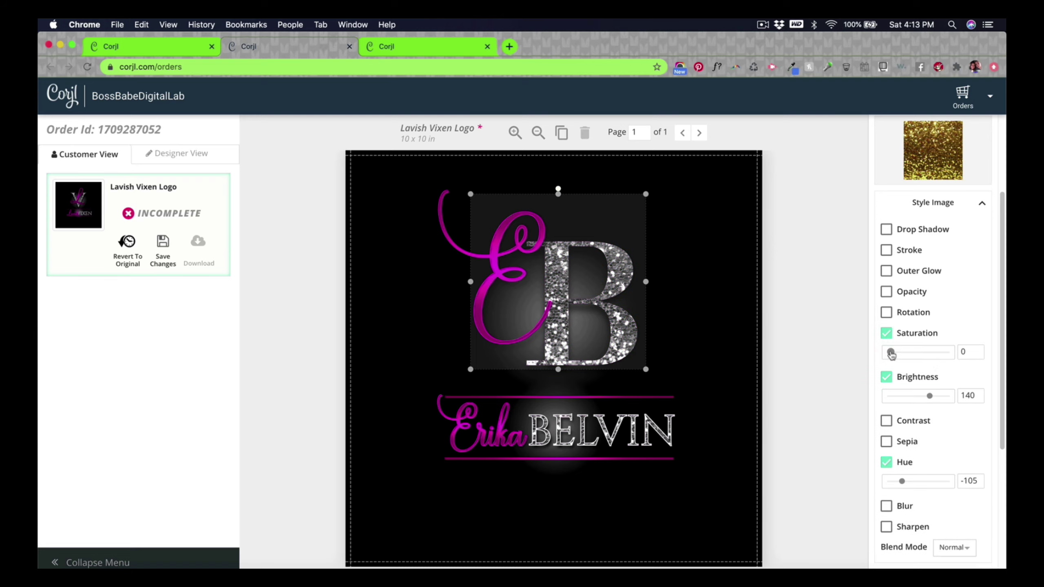
{"action": "left_click_drag", "start_coordinate": [890, 355], "coordinate": [937, 358]}
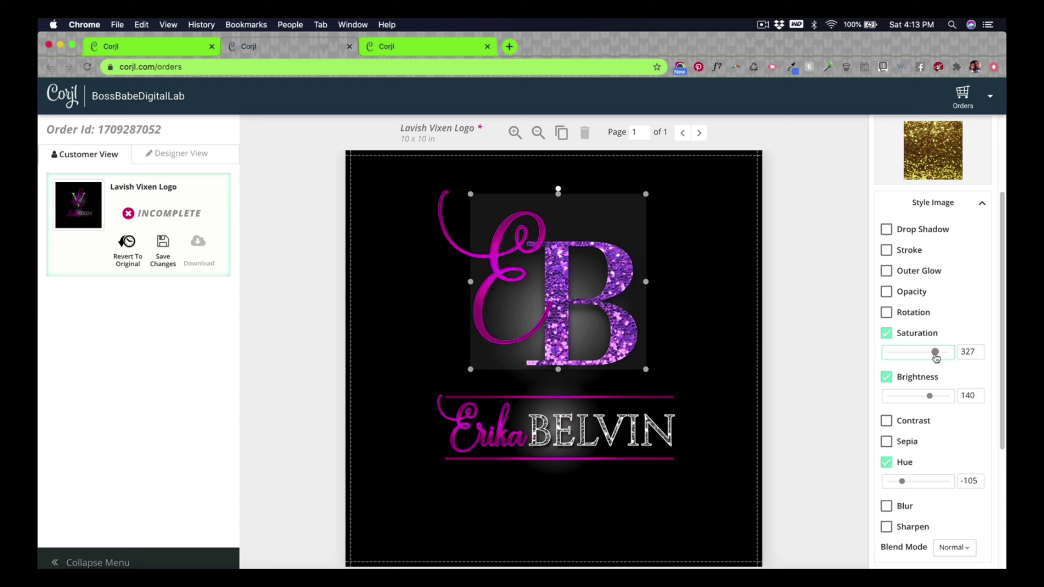
{"action": "left_click", "coordinate": [915, 420]}
{"action": "left_click_drag", "start_coordinate": [922, 443], "coordinate": [919, 441]}
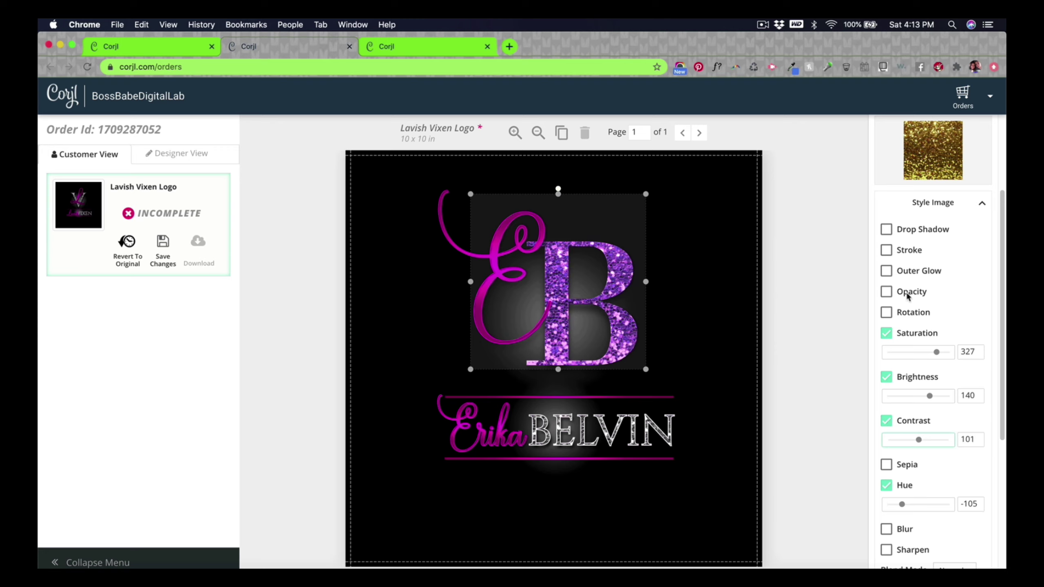
Step: Fine-tune the B glitter to saturation 400 and hue -74 for a magenta tint
{"action": "scroll", "coordinate": [931, 395], "scroll_direction": "down", "scroll_amount": 5}
{"action": "scroll", "coordinate": [932, 387], "scroll_direction": "up", "scroll_amount": 3}
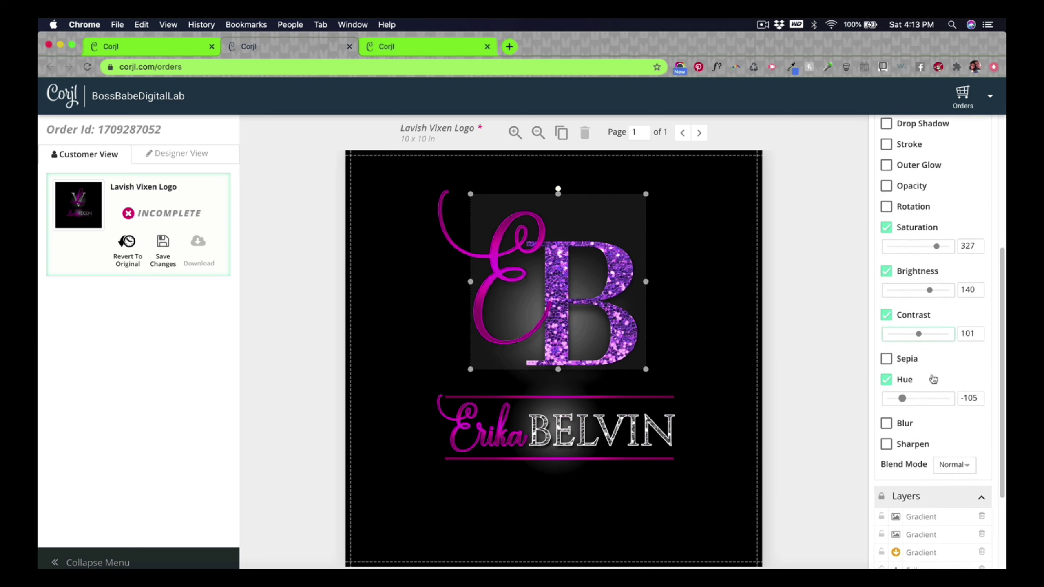
{"action": "scroll", "coordinate": [936, 375], "scroll_direction": "up", "scroll_amount": 1}
{"action": "left_click_drag", "start_coordinate": [930, 340], "coordinate": [919, 340]}
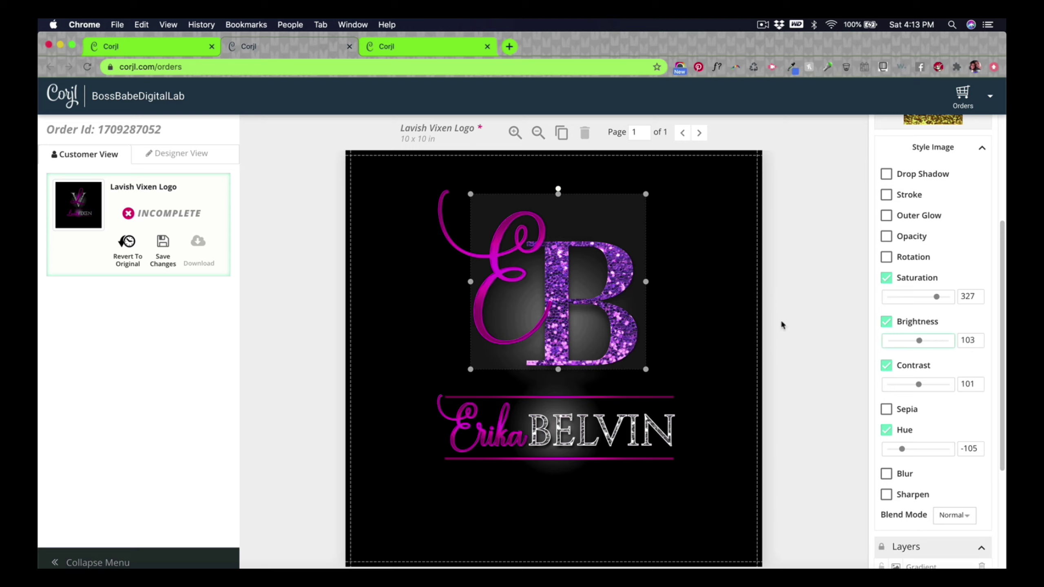
{"action": "left_click_drag", "start_coordinate": [937, 299], "coordinate": [935, 300]}
{"action": "left_click_drag", "start_coordinate": [924, 300], "coordinate": [973, 298]}
{"action": "left_click_drag", "start_coordinate": [902, 449], "coordinate": [908, 452]}
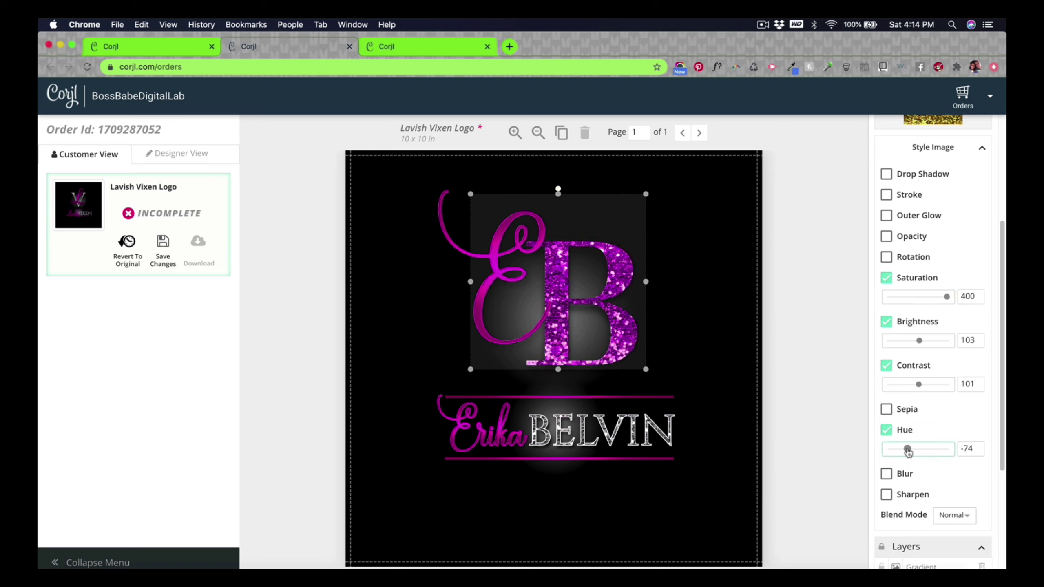
{"action": "left_click", "coordinate": [800, 452]}
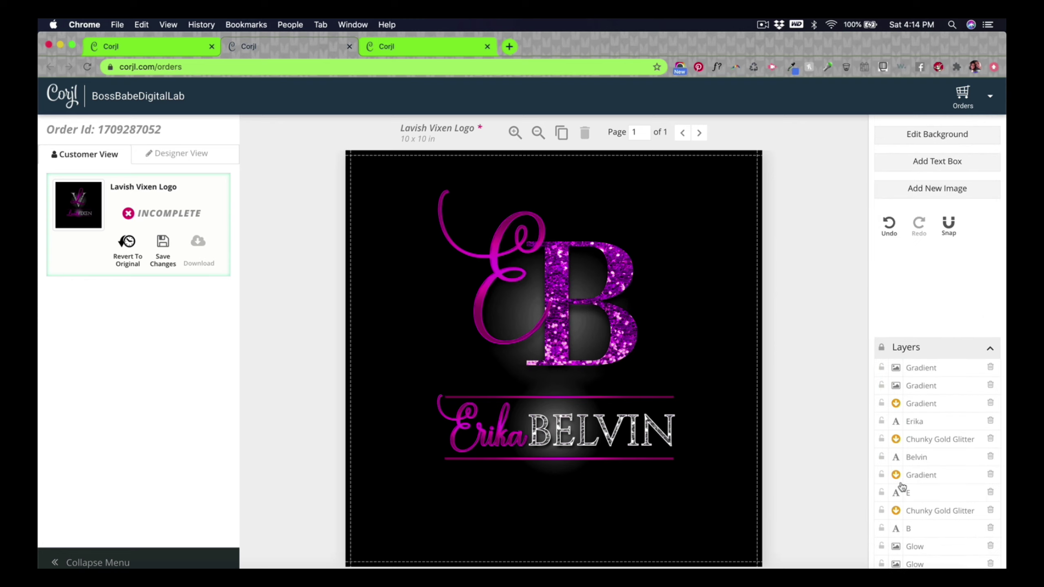
{"action": "left_click", "coordinate": [637, 350]}
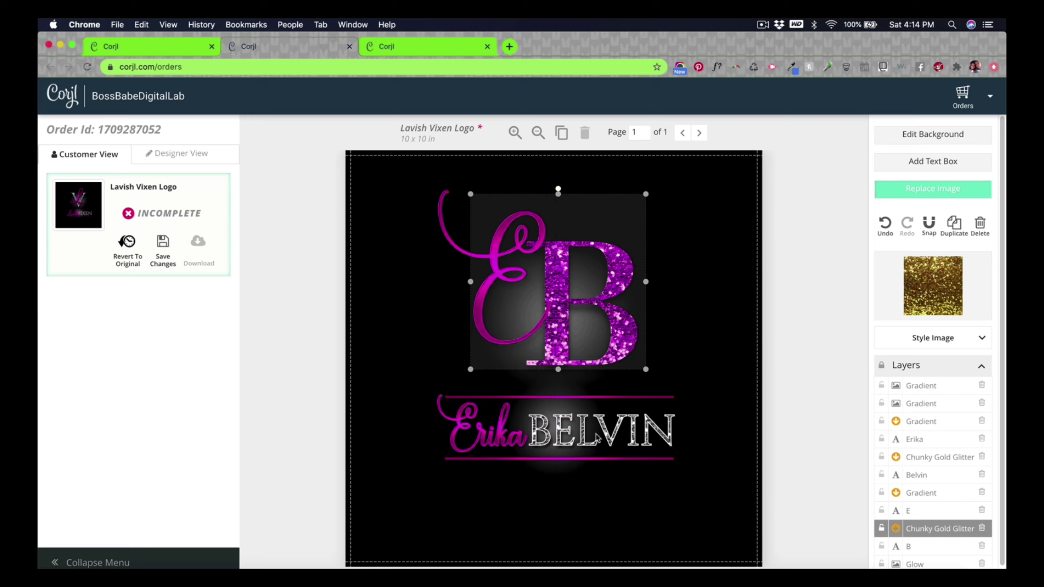
{"action": "left_click", "coordinate": [981, 342]}
{"action": "scroll", "coordinate": [920, 346], "scroll_direction": "down", "scroll_amount": 5}
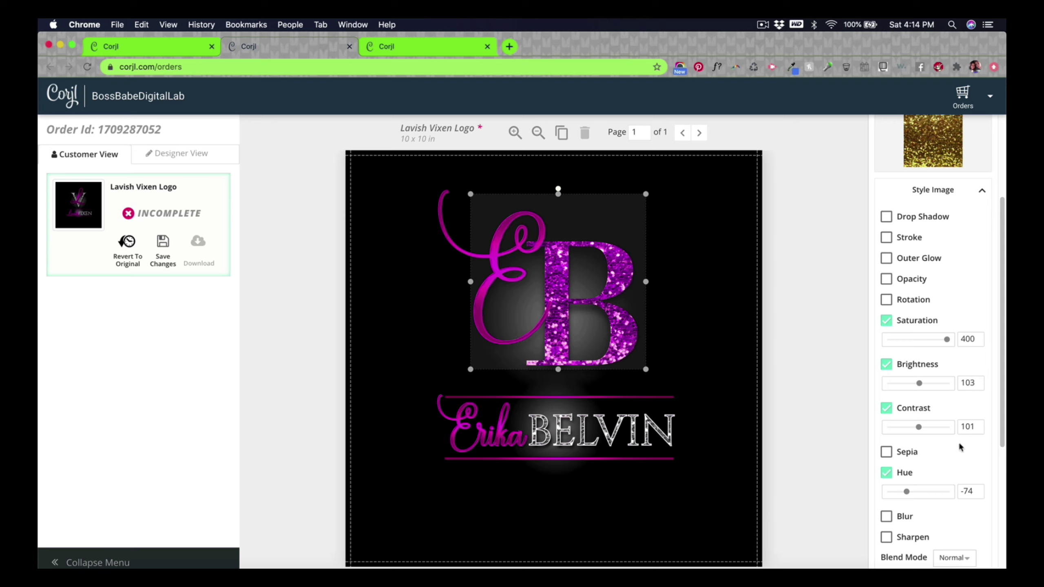
{"action": "scroll", "coordinate": [952, 376], "scroll_direction": "down", "scroll_amount": 6}
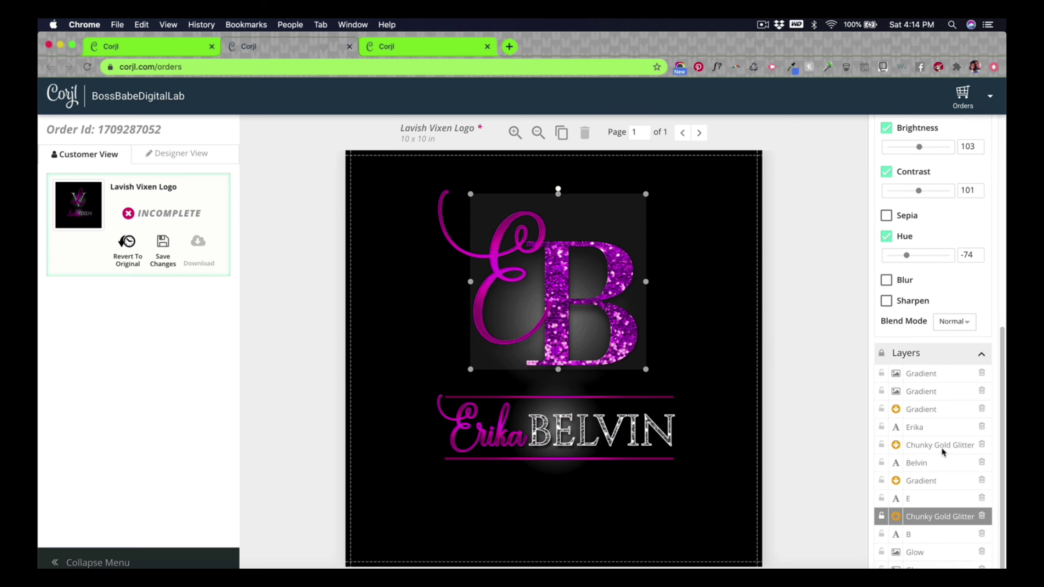
{"action": "left_click", "coordinate": [942, 450]}
{"action": "scroll", "coordinate": [982, 481], "scroll_direction": "up", "scroll_amount": 6}
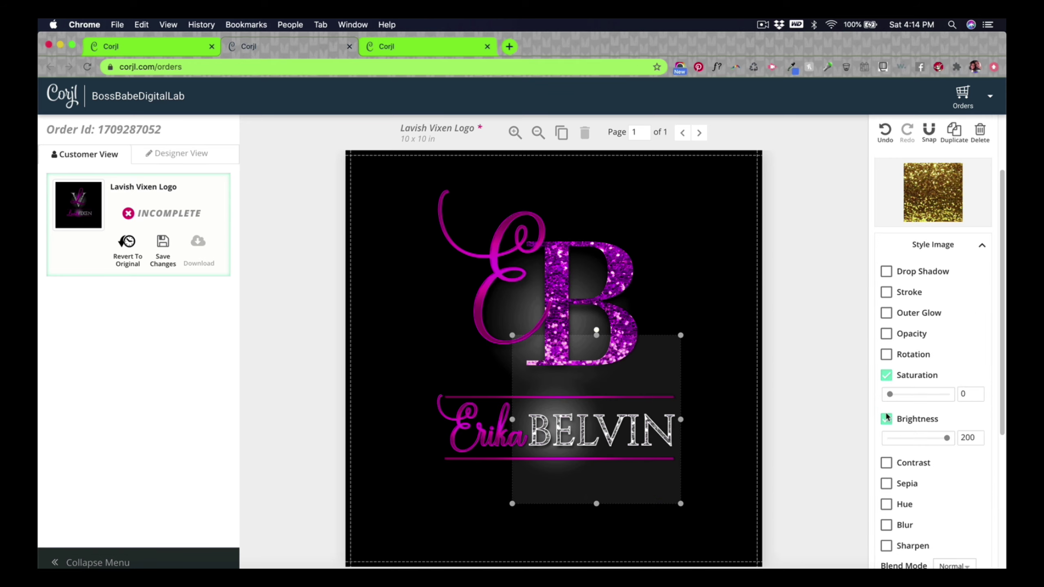
{"action": "left_click_drag", "start_coordinate": [946, 437], "coordinate": [921, 441]}
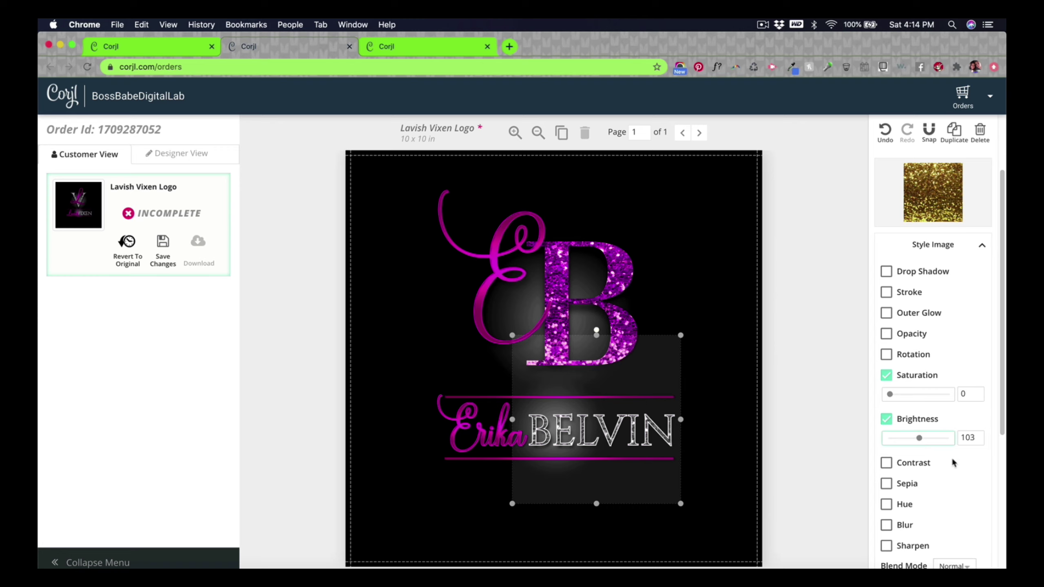
{"action": "scroll", "coordinate": [947, 465], "scroll_direction": "down", "scroll_amount": 6}
{"action": "left_click", "coordinate": [946, 516]}
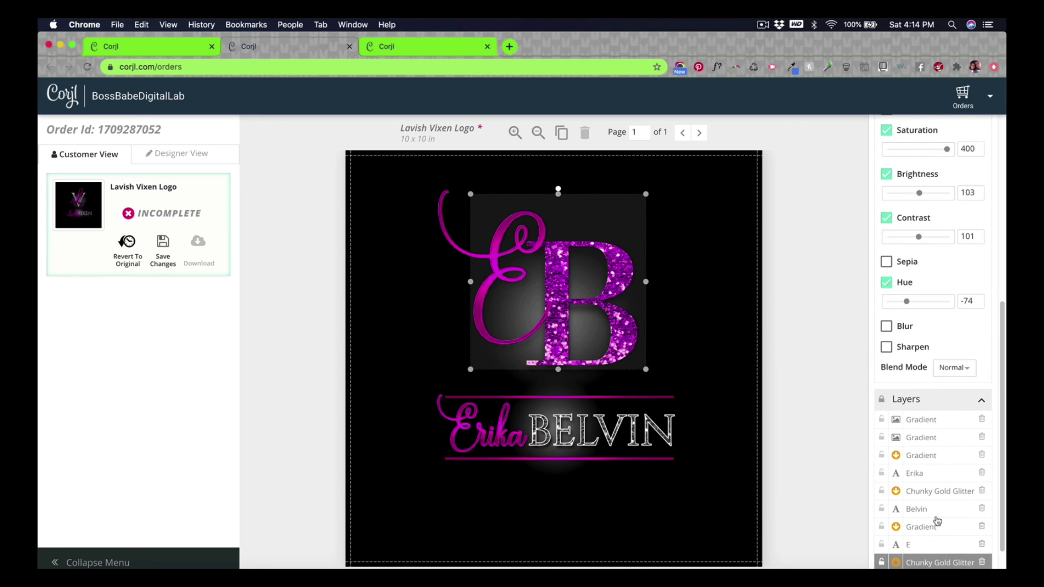
{"action": "scroll", "coordinate": [904, 390], "scroll_direction": "up", "scroll_amount": 3}
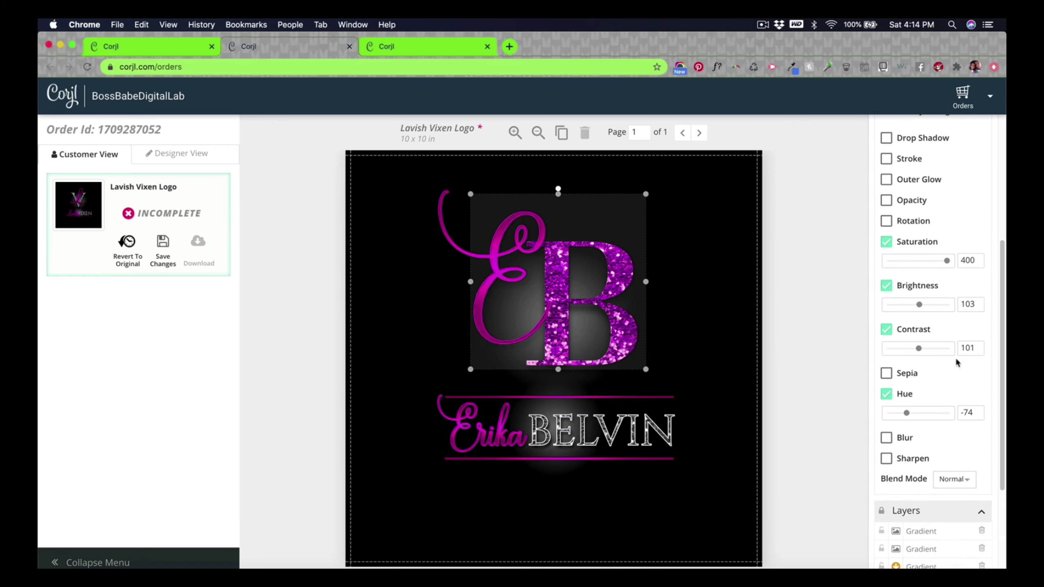
{"action": "scroll", "coordinate": [957, 465], "scroll_direction": "down", "scroll_amount": 4}
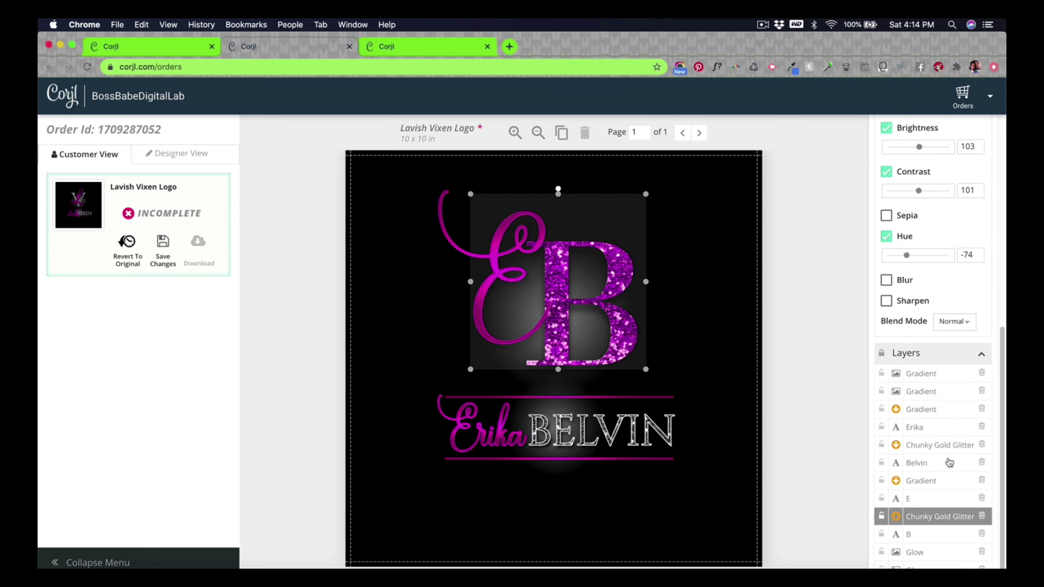
{"action": "left_click", "coordinate": [940, 445]}
{"action": "scroll", "coordinate": [946, 377], "scroll_direction": "up", "scroll_amount": 3}
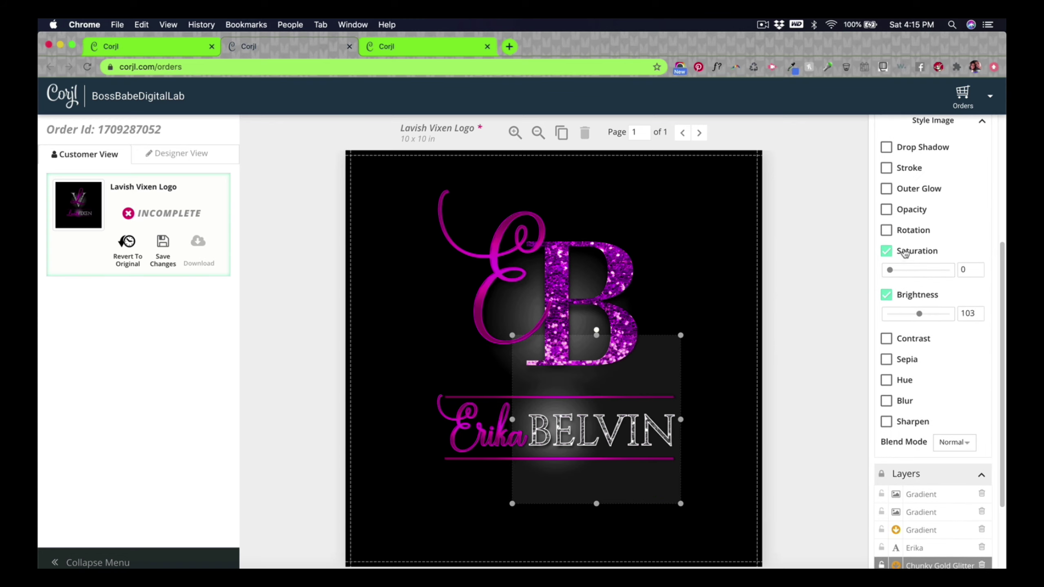
{"action": "left_click_drag", "start_coordinate": [890, 270], "coordinate": [944, 269]}
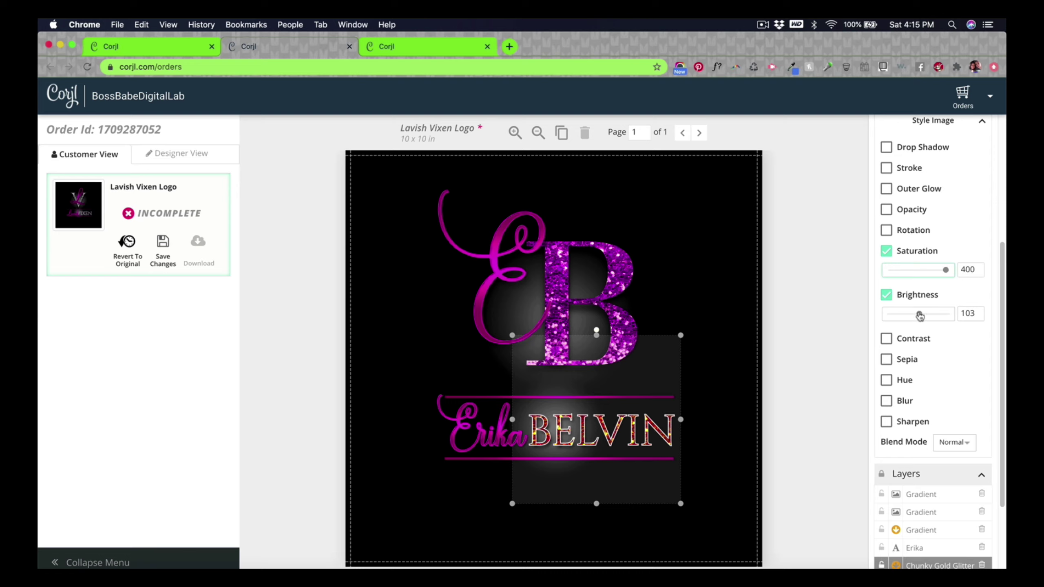
{"action": "left_click", "coordinate": [886, 338]}
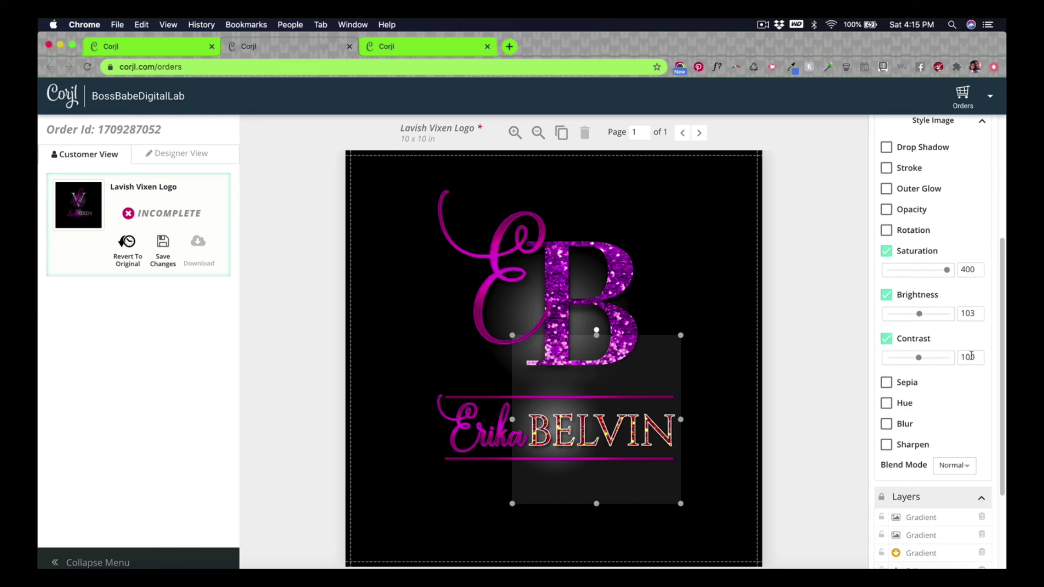
{"action": "scroll", "coordinate": [952, 420], "scroll_direction": "down", "scroll_amount": 3}
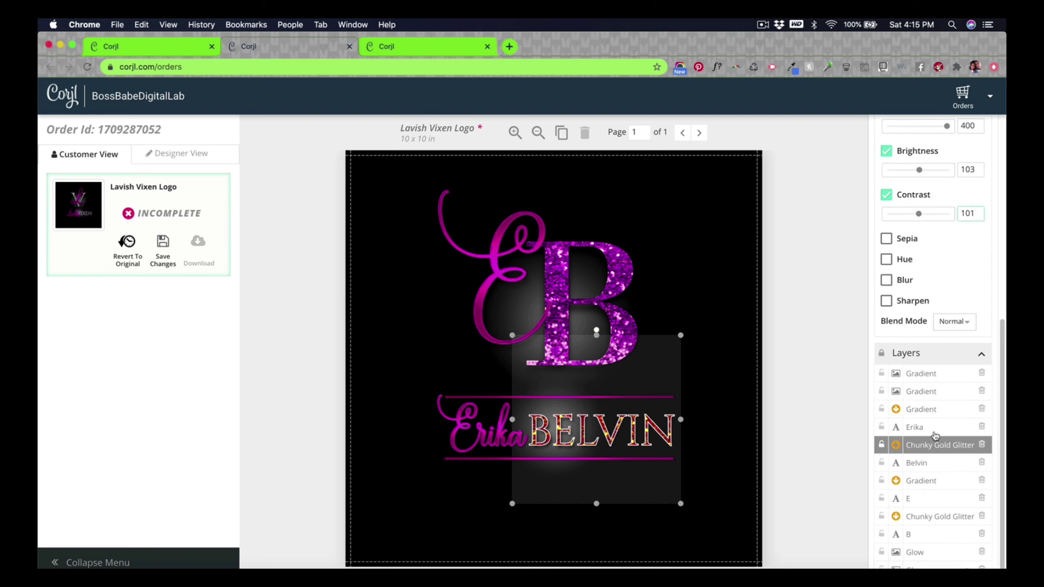
Step: Enable hue on the B glitter and shift it to -53
{"action": "left_click", "coordinate": [937, 519]}
{"action": "scroll", "coordinate": [920, 509], "scroll_direction": "up", "scroll_amount": 5}
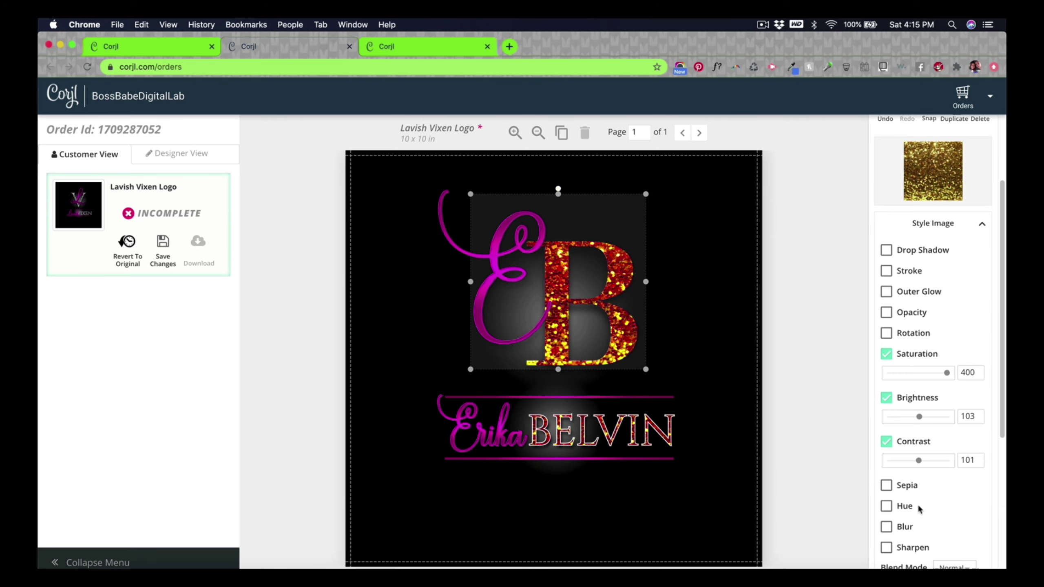
{"action": "scroll", "coordinate": [939, 482], "scroll_direction": "down", "scroll_amount": 2}
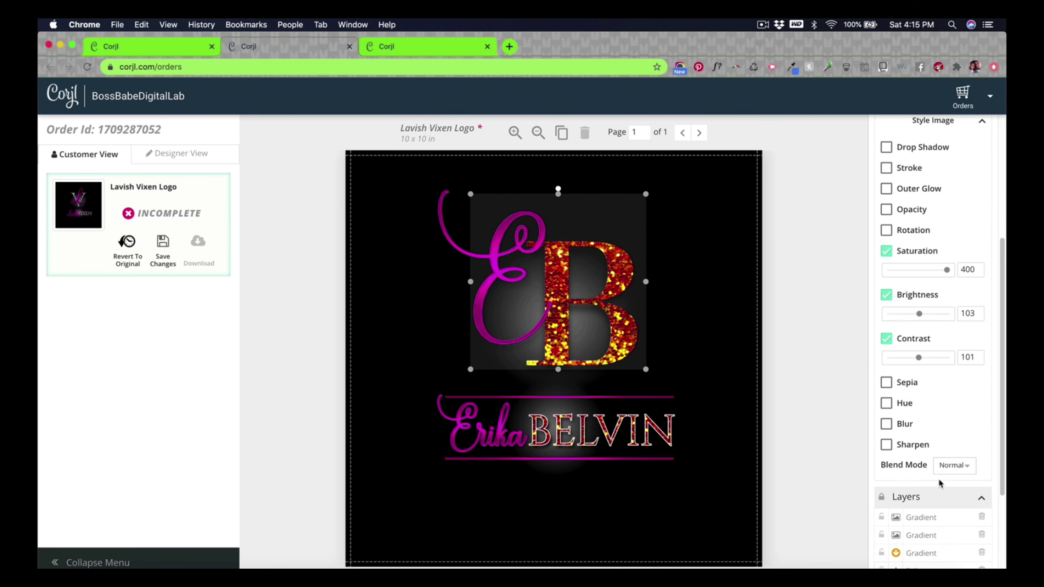
{"action": "scroll", "coordinate": [939, 482], "scroll_direction": "up", "scroll_amount": 2}
{"action": "scroll", "coordinate": [939, 482], "scroll_direction": "up", "scroll_amount": 3}
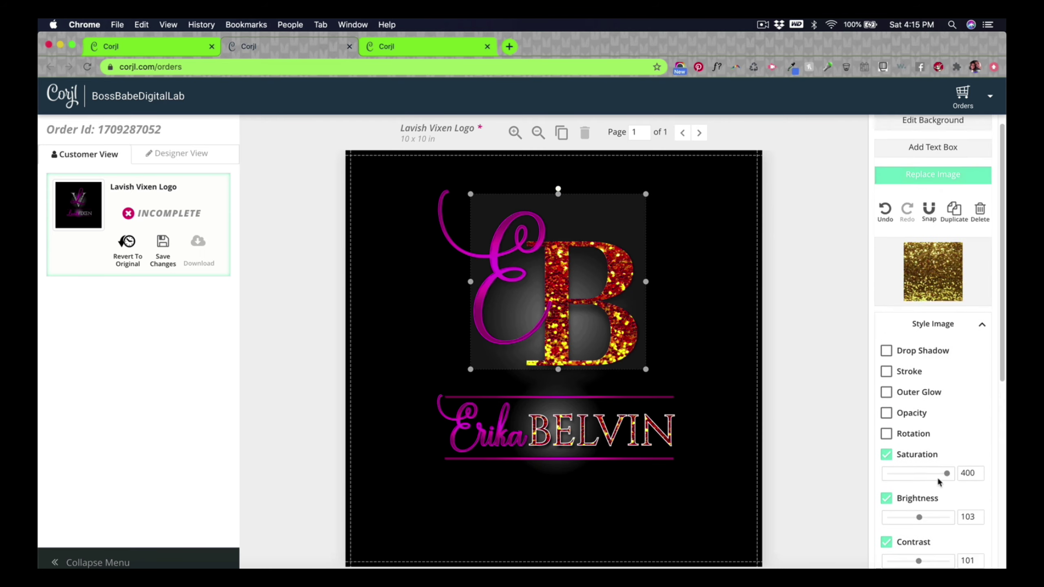
{"action": "scroll", "coordinate": [967, 480], "scroll_direction": "down", "scroll_amount": 2}
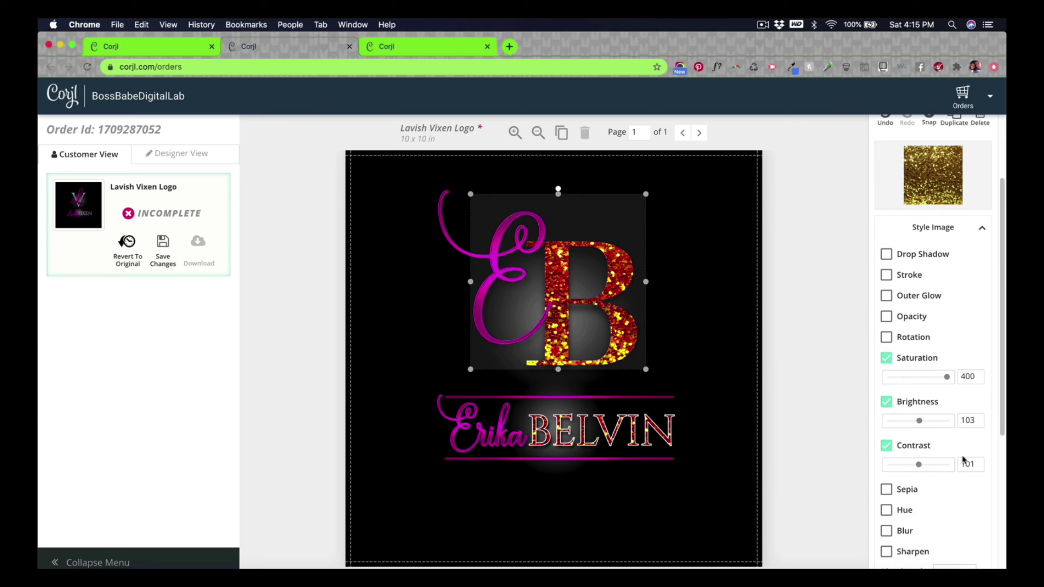
{"action": "scroll", "coordinate": [963, 464], "scroll_direction": "down", "scroll_amount": 2}
{"action": "left_click", "coordinate": [886, 410]}
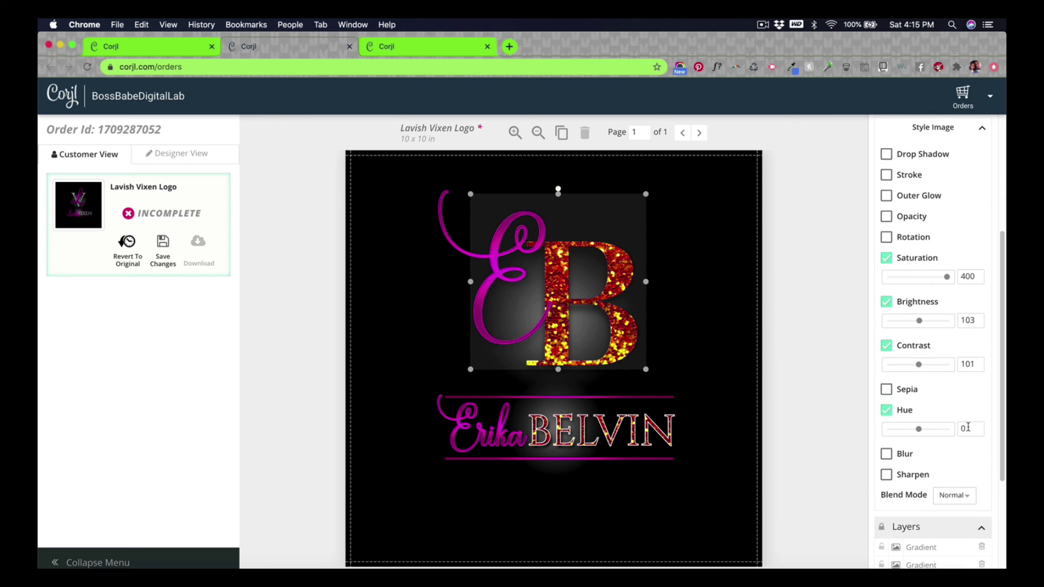
{"action": "scroll", "coordinate": [944, 461], "scroll_direction": "down", "scroll_amount": 4}
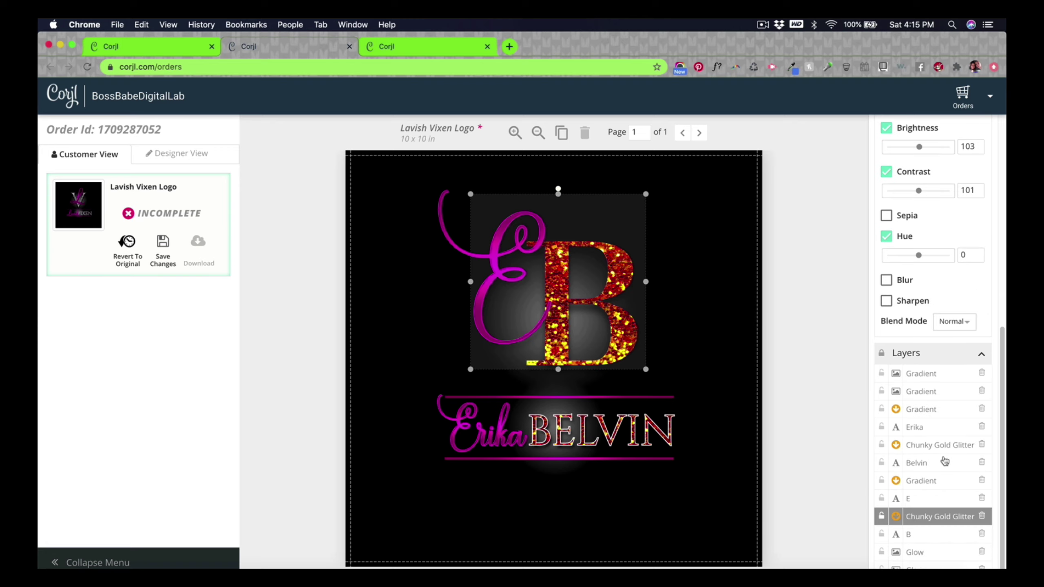
{"action": "scroll", "coordinate": [946, 463], "scroll_direction": "up", "scroll_amount": 1}
{"action": "scroll", "coordinate": [938, 450], "scroll_direction": "up", "scroll_amount": 2}
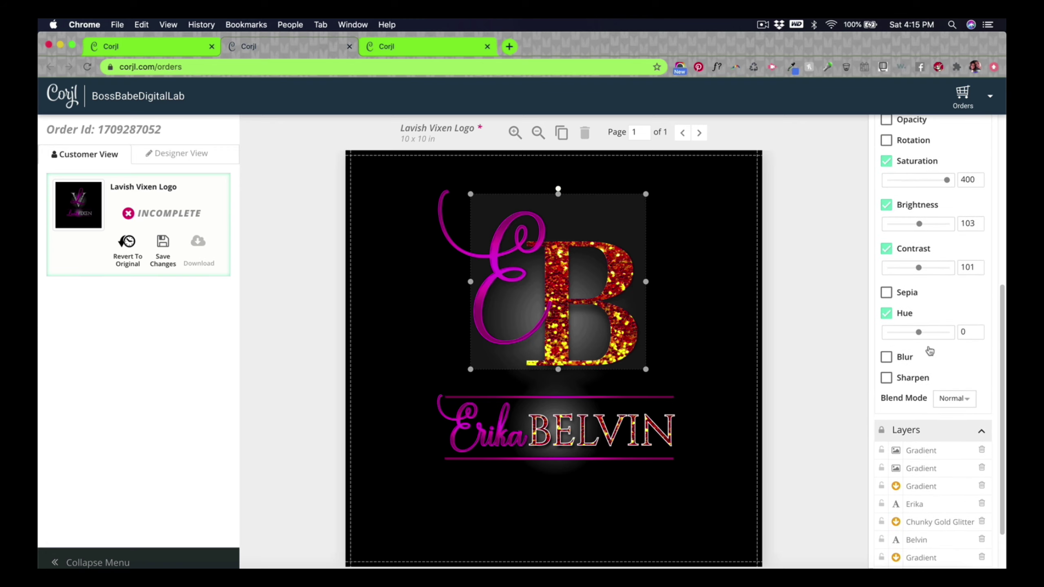
{"action": "mouse_move", "coordinate": [921, 333]}
{"action": "left_mouse_down"}
{"action": "mouse_move", "coordinate": [944, 333]}
{"action": "mouse_move", "coordinate": [911, 335]}
{"action": "left_mouse_up"}
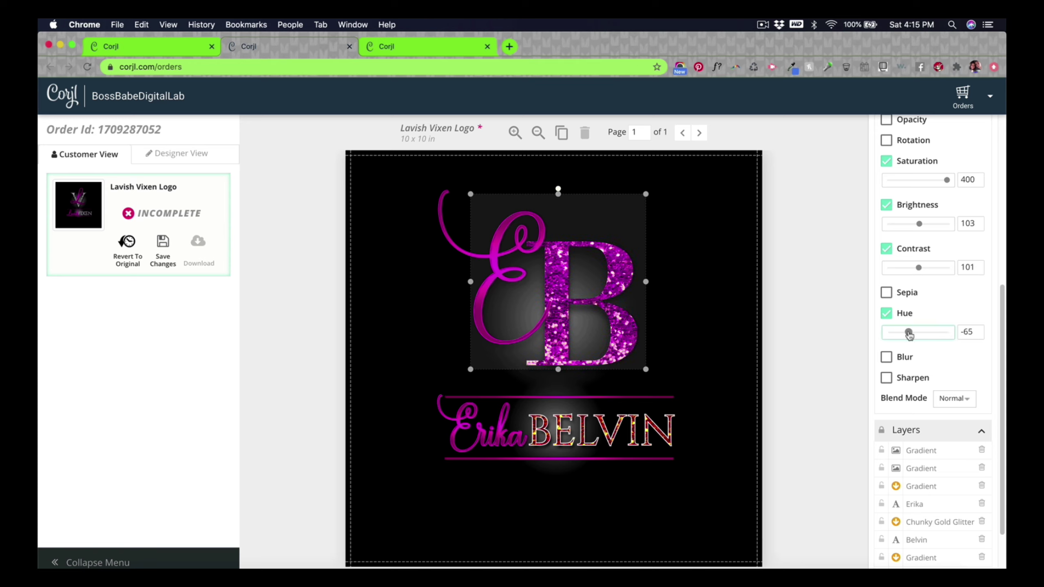
{"action": "scroll", "coordinate": [925, 422], "scroll_direction": "down", "scroll_amount": 3}
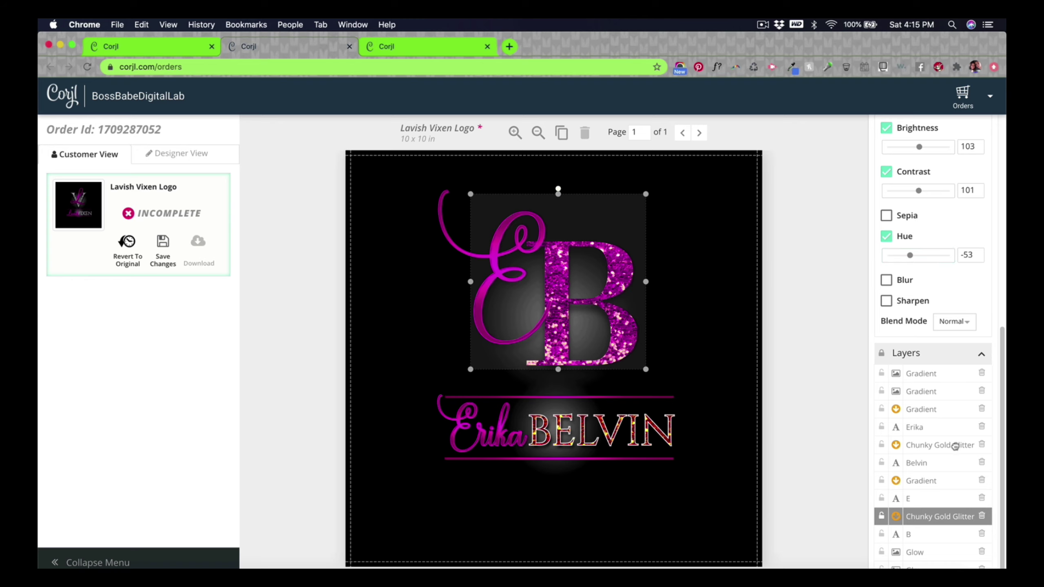
{"action": "left_click", "coordinate": [956, 449]}
{"action": "left_click", "coordinate": [887, 259]}
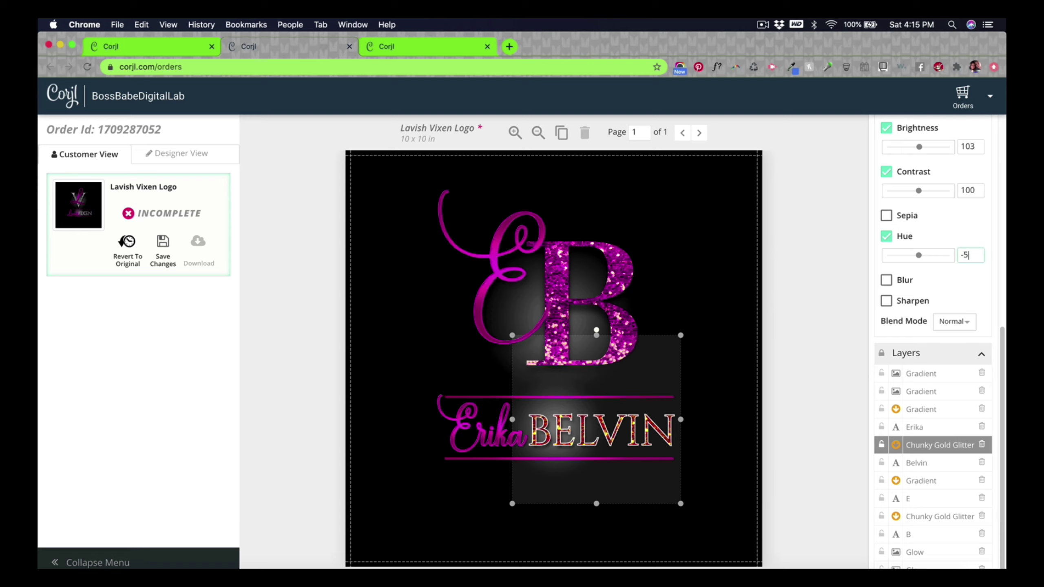
{"action": "left_click", "coordinate": [848, 501]}
{"action": "left_click", "coordinate": [814, 333]}
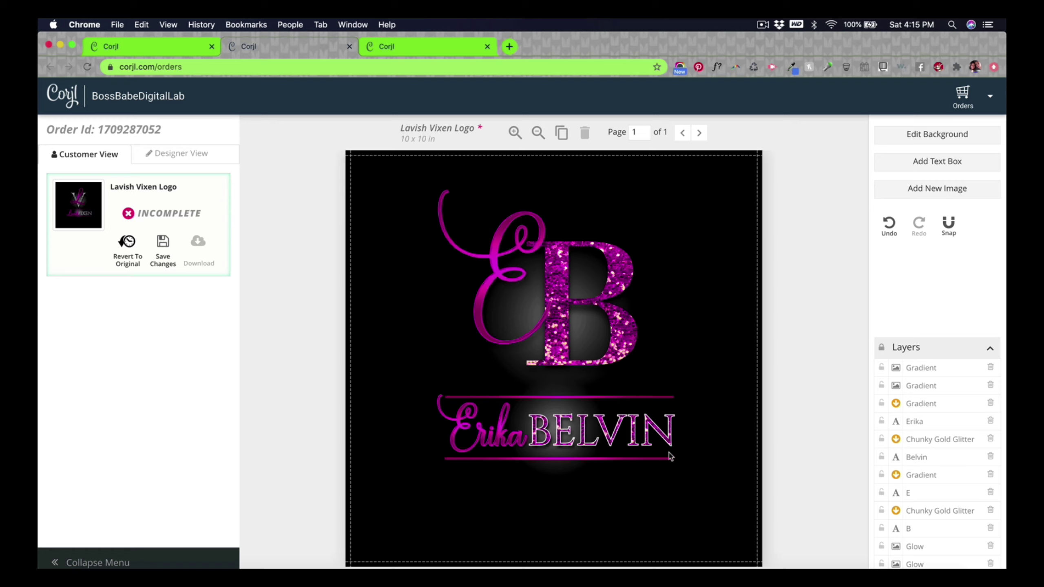
{"action": "left_click", "coordinate": [627, 437]}
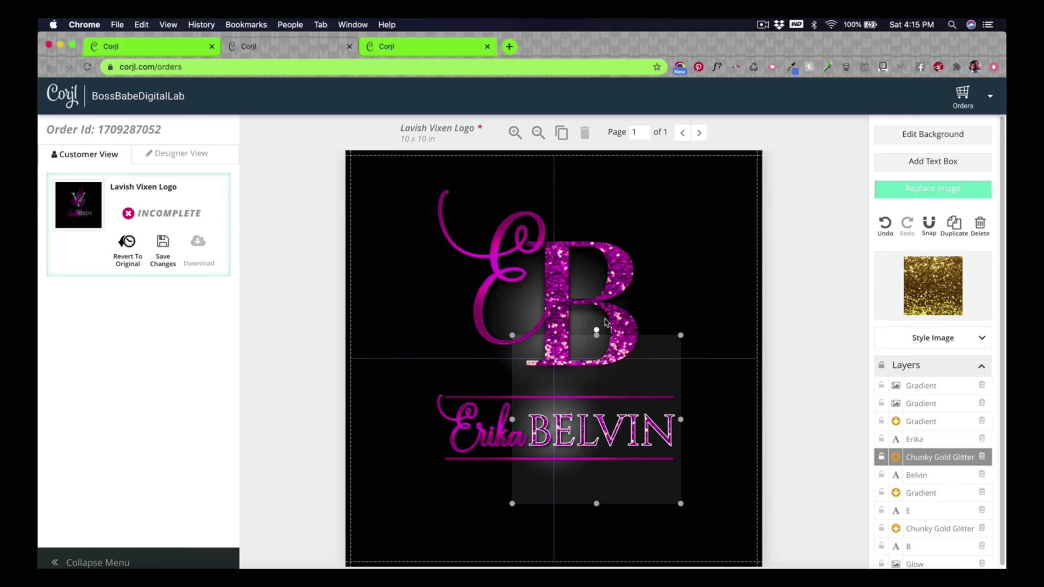
{"action": "scroll", "coordinate": [923, 494], "scroll_direction": "down", "scroll_amount": 1}
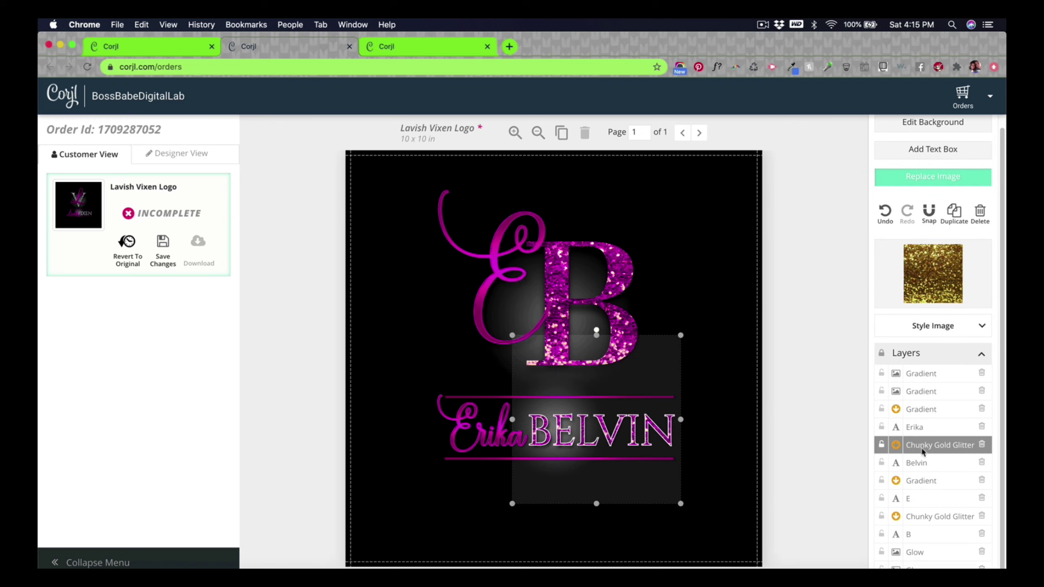
{"action": "left_click", "coordinate": [920, 462]}
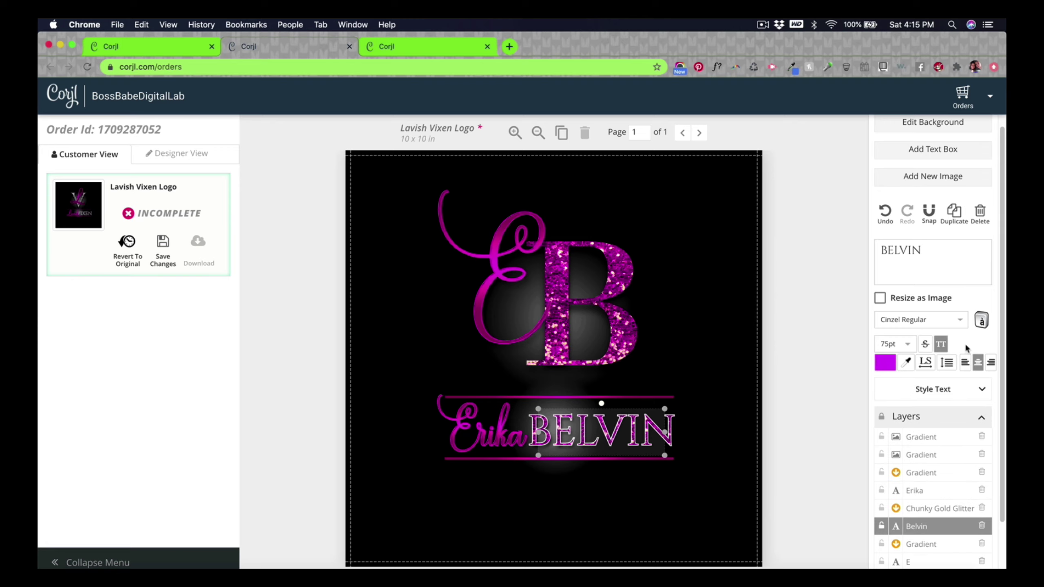
{"action": "left_click", "coordinate": [982, 390]}
{"action": "scroll", "coordinate": [960, 395], "scroll_direction": "down", "scroll_amount": 5}
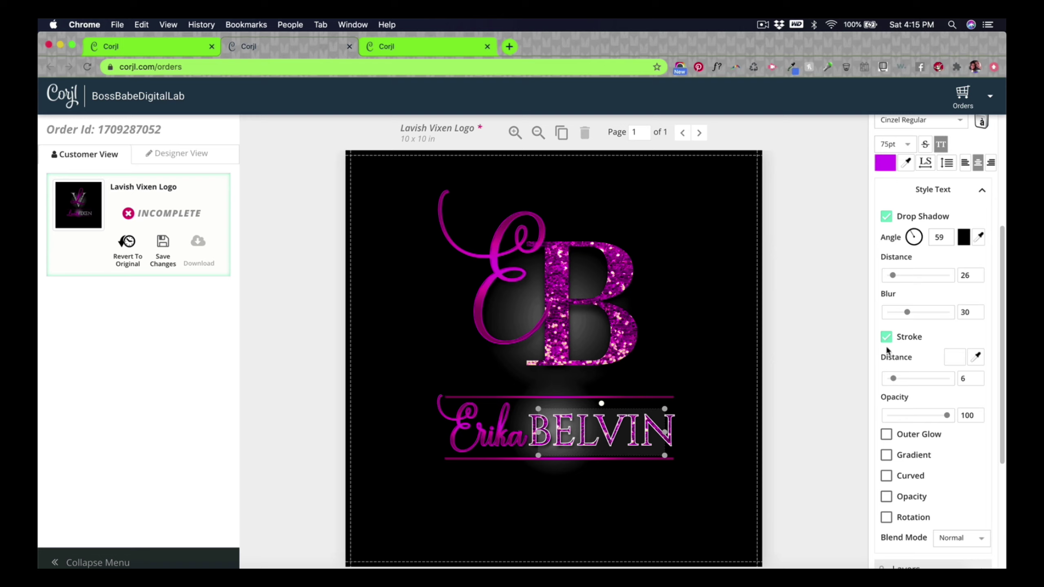
{"action": "left_click", "coordinate": [951, 360]}
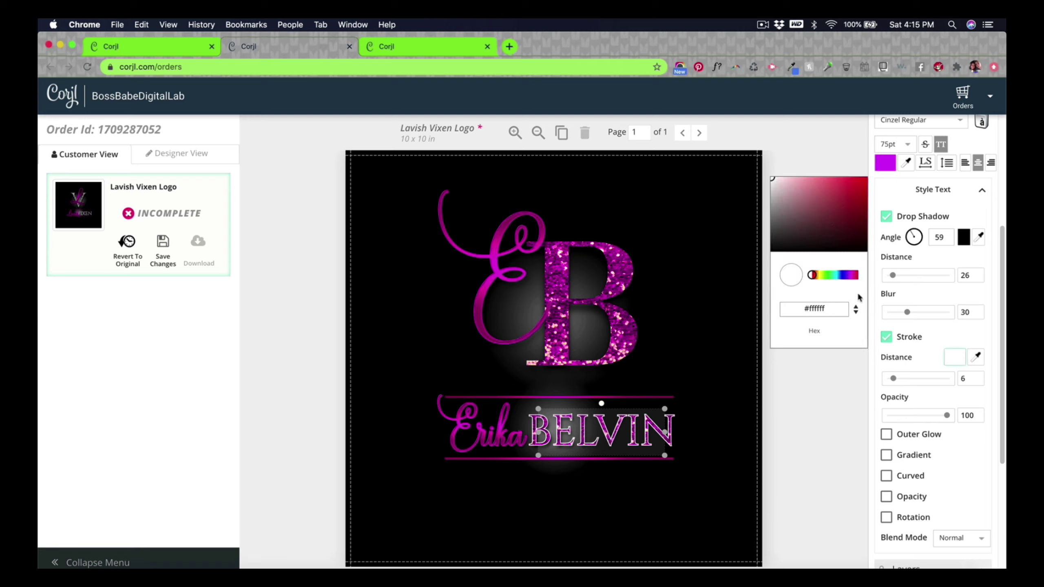
{"action": "left_click", "coordinate": [887, 337]}
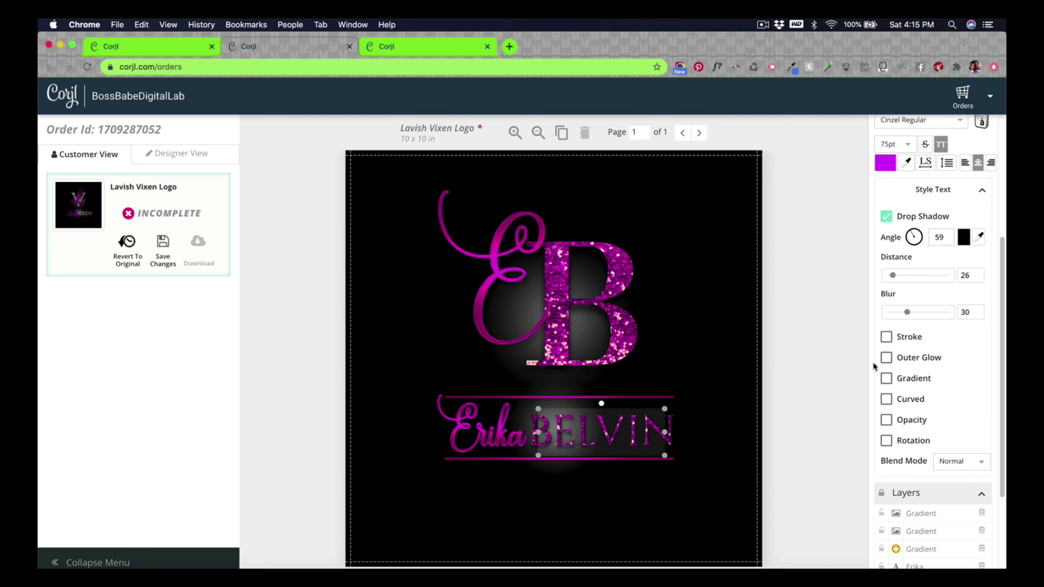
{"action": "left_click", "coordinate": [886, 337]}
{"action": "left_click", "coordinate": [954, 357]}
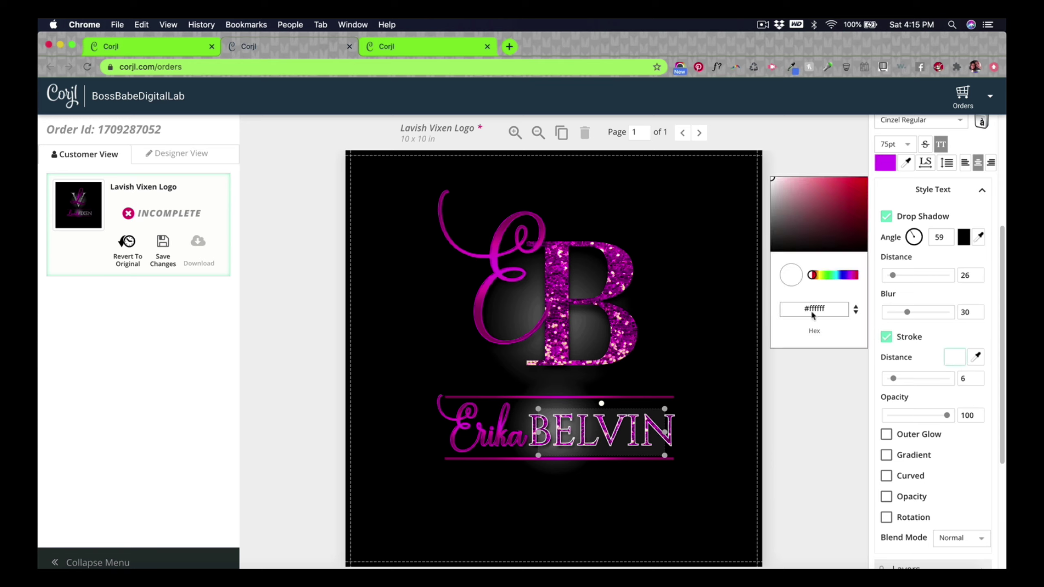
{"action": "left_click_drag", "start_coordinate": [840, 275], "coordinate": [850, 275]}
{"action": "mouse_move", "coordinate": [844, 191]}
{"action": "left_mouse_down"}
{"action": "mouse_move", "coordinate": [807, 154]}
{"action": "mouse_move", "coordinate": [778, 157]}
{"action": "mouse_move", "coordinate": [826, 201]}
{"action": "mouse_move", "coordinate": [807, 153]}
{"action": "left_mouse_up"}
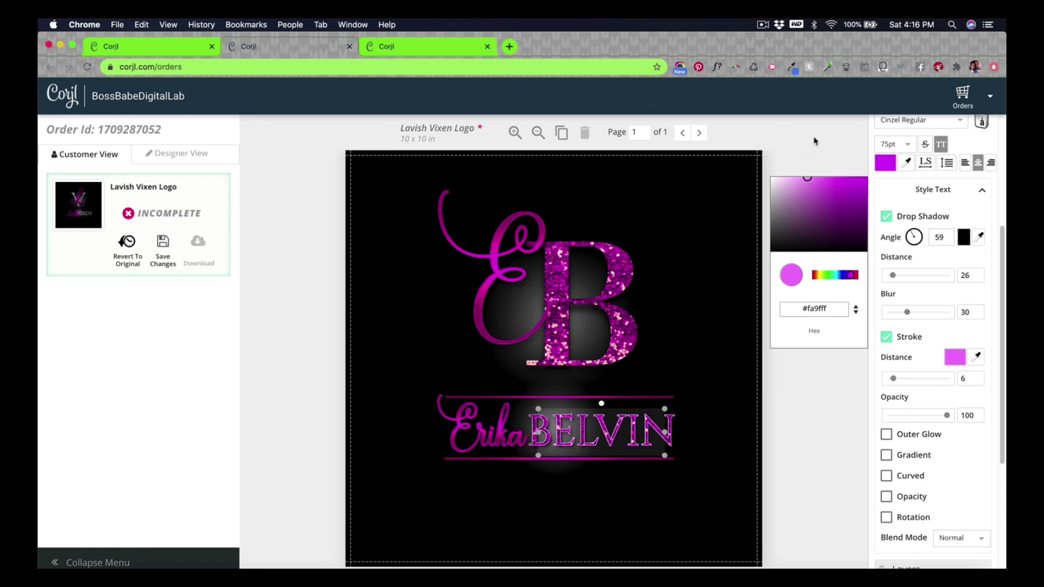
{"action": "left_click", "coordinate": [854, 184]}
{"action": "mouse_move", "coordinate": [854, 187]}
{"action": "left_mouse_down"}
{"action": "mouse_move", "coordinate": [841, 156]}
{"action": "mouse_move", "coordinate": [828, 174]}
{"action": "left_mouse_up"}
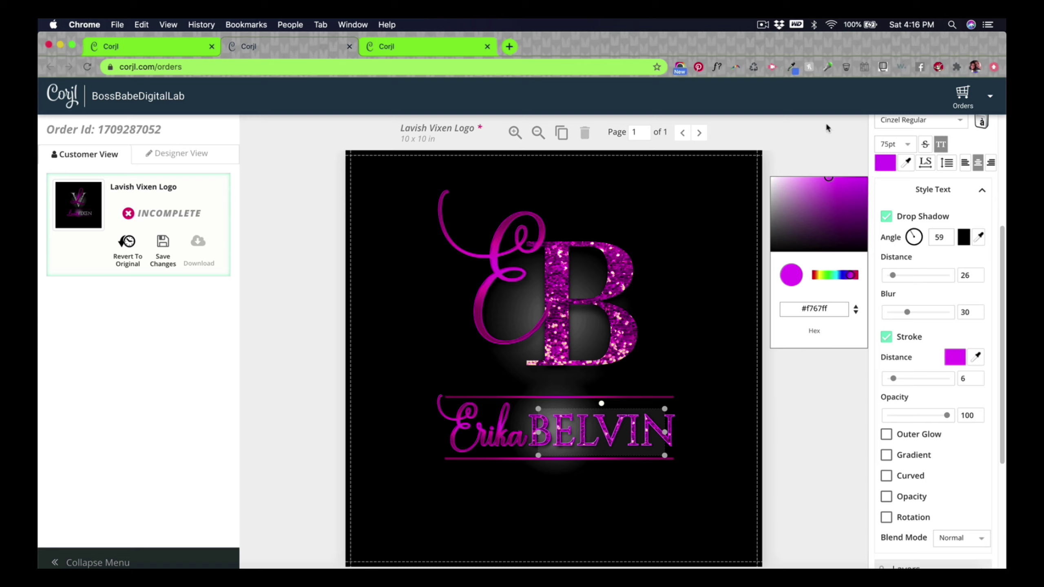
{"action": "left_click", "coordinate": [832, 451]}
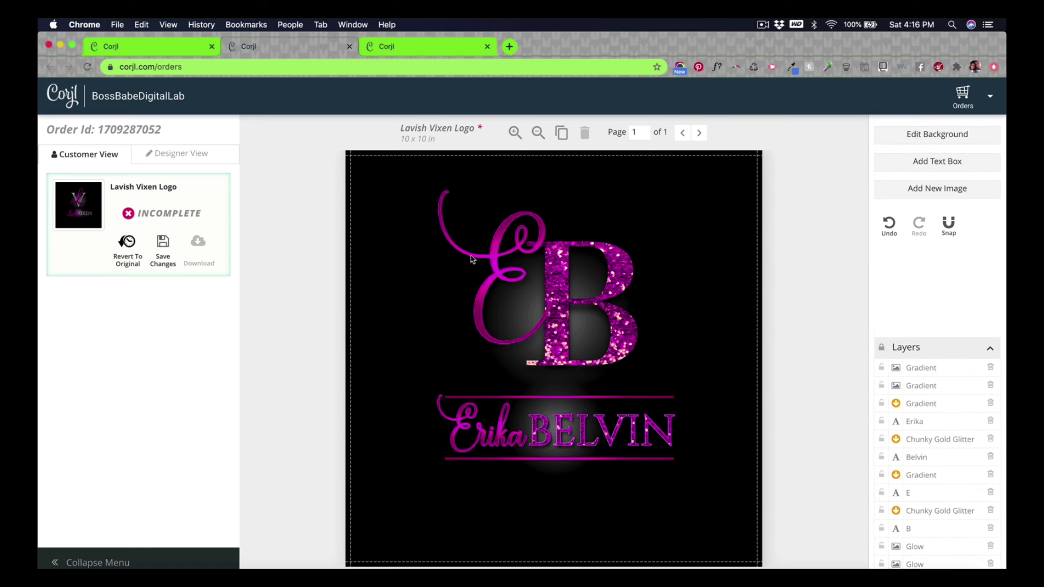
Step: Tint the E's gradient layer blue-purple with saturation 128 and hue -93
{"action": "left_click", "coordinate": [498, 277]}
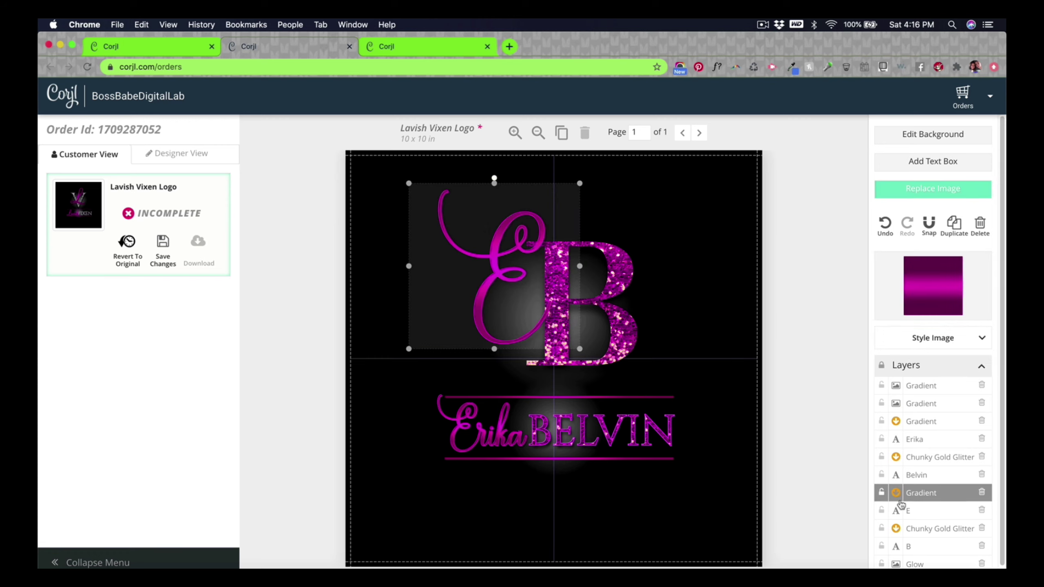
{"action": "left_click", "coordinate": [956, 348]}
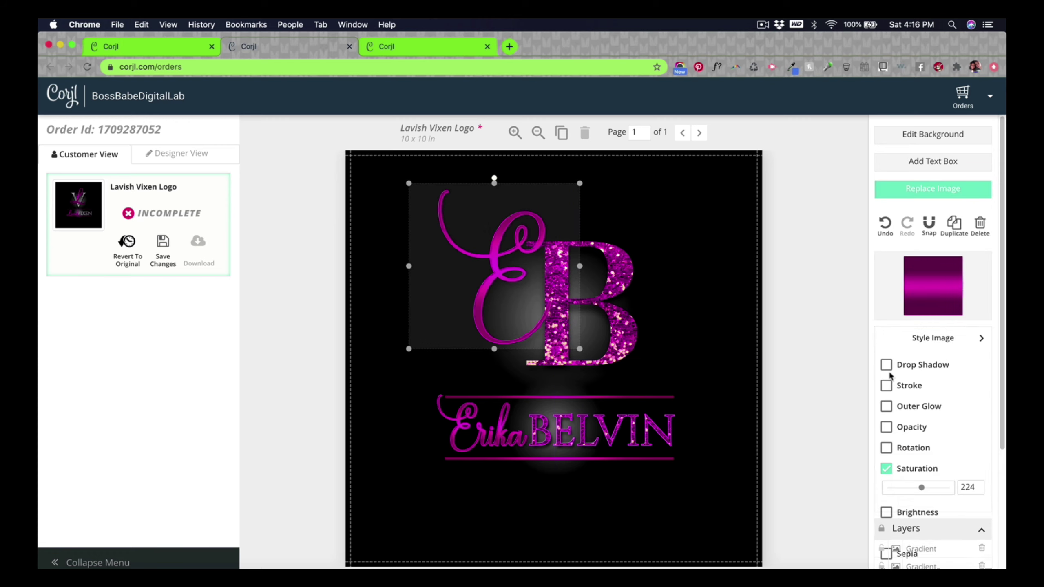
{"action": "scroll", "coordinate": [927, 474], "scroll_direction": "down", "scroll_amount": 2}
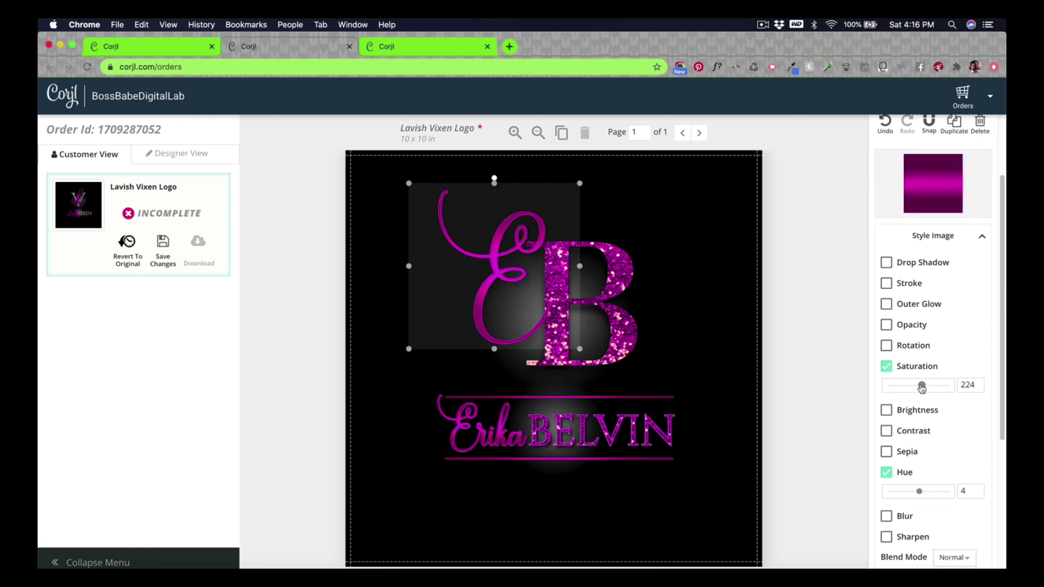
{"action": "mouse_move", "coordinate": [922, 388]}
{"action": "left_mouse_down"}
{"action": "mouse_move", "coordinate": [945, 387]}
{"action": "mouse_move", "coordinate": [891, 386]}
{"action": "mouse_move", "coordinate": [941, 384]}
{"action": "mouse_move", "coordinate": [922, 385]}
{"action": "left_mouse_up"}
{"action": "mouse_move", "coordinate": [919, 491]}
{"action": "left_mouse_down"}
{"action": "mouse_move", "coordinate": [944, 490]}
{"action": "mouse_move", "coordinate": [905, 492]}
{"action": "left_mouse_up"}
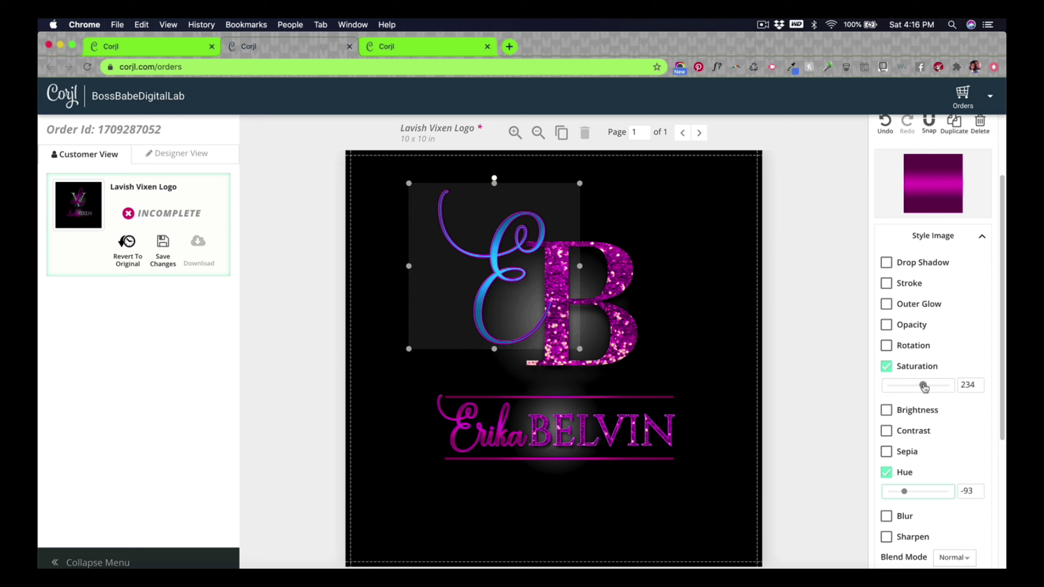
{"action": "mouse_move", "coordinate": [924, 387]}
{"action": "left_mouse_down"}
{"action": "mouse_move", "coordinate": [887, 391]}
{"action": "mouse_move", "coordinate": [968, 388]}
{"action": "mouse_move", "coordinate": [909, 392]}
{"action": "left_mouse_up"}
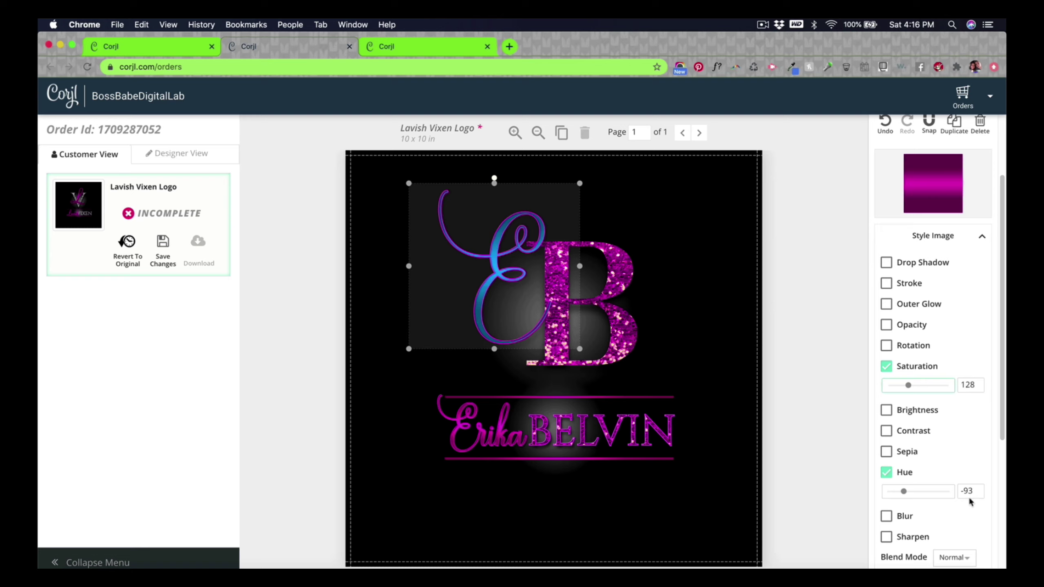
{"action": "scroll", "coordinate": [917, 473], "scroll_direction": "down", "scroll_amount": 5}
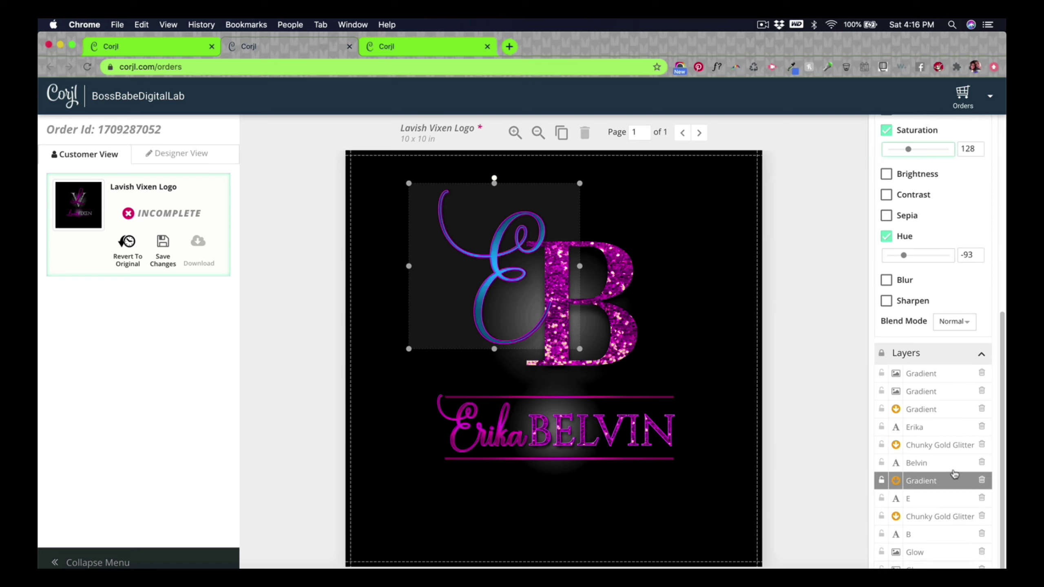
{"action": "left_click", "coordinate": [914, 428]}
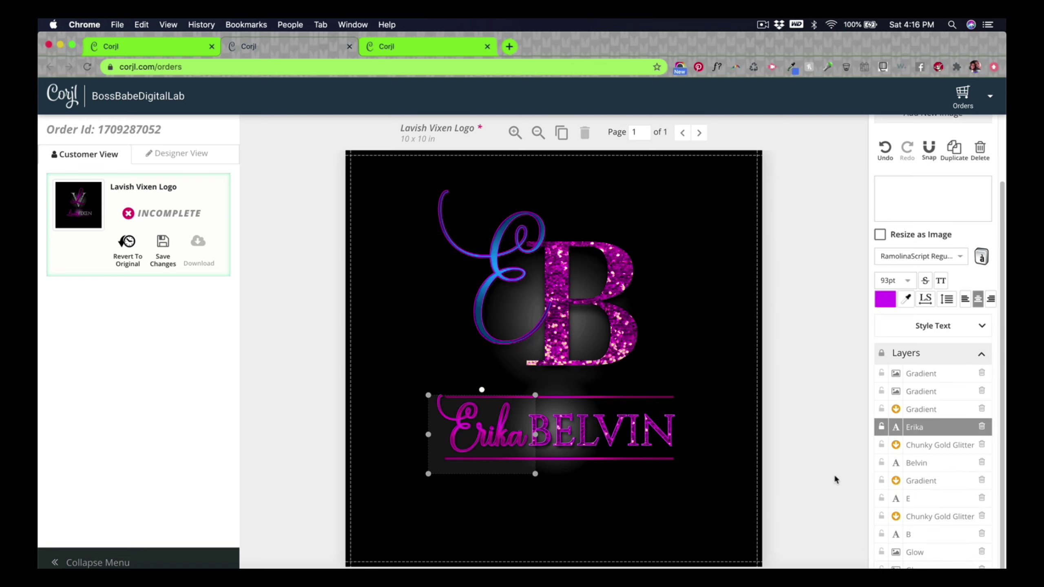
{"action": "scroll", "coordinate": [950, 436], "scroll_direction": "up", "scroll_amount": 3}
{"action": "left_click", "coordinate": [950, 407]}
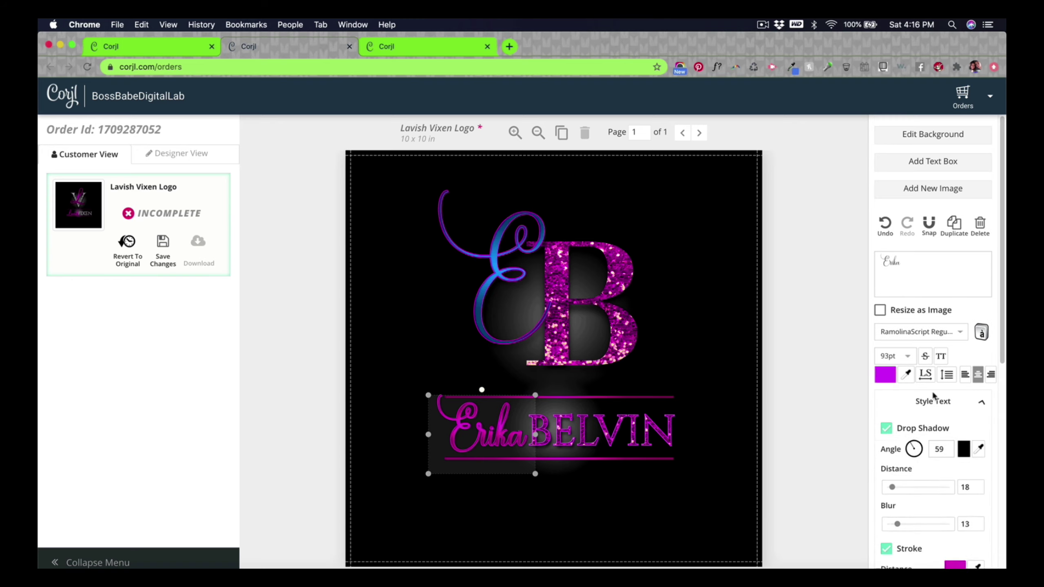
{"action": "scroll", "coordinate": [924, 428], "scroll_direction": "down", "scroll_amount": 3}
{"action": "scroll", "coordinate": [922, 432], "scroll_direction": "down", "scroll_amount": 3}
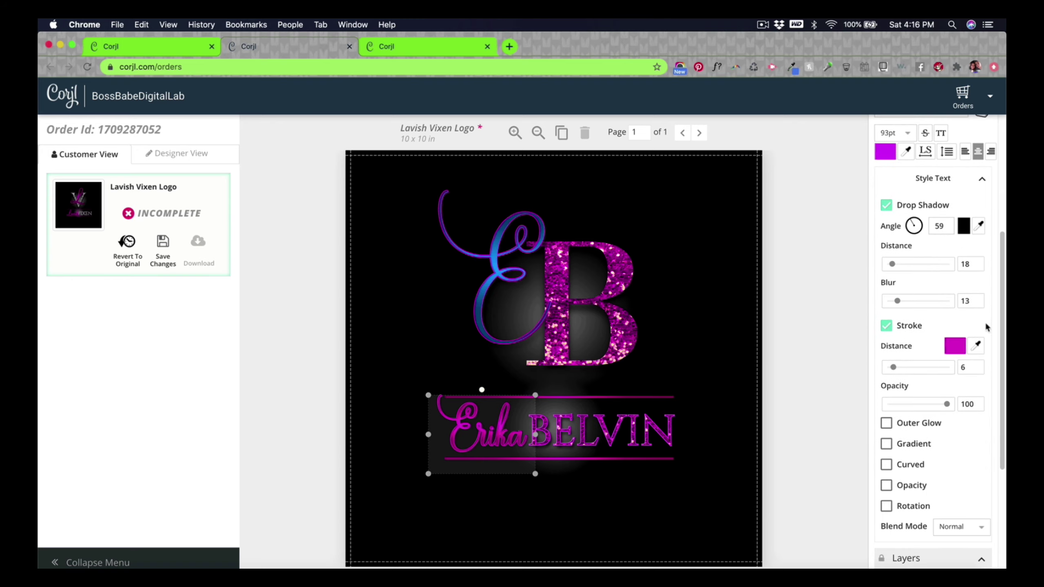
{"action": "scroll", "coordinate": [946, 415], "scroll_direction": "down", "scroll_amount": 1}
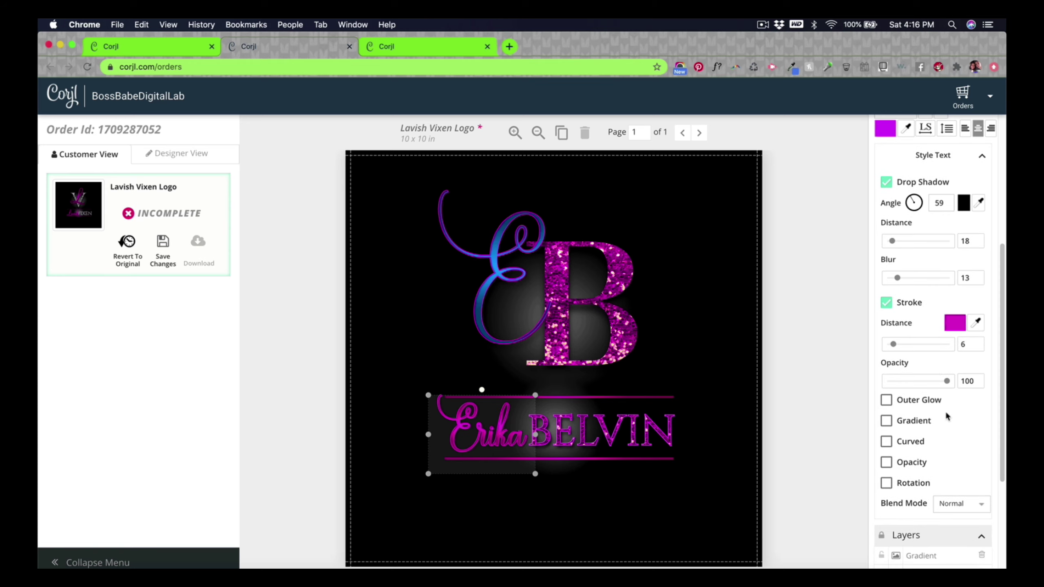
{"action": "scroll", "coordinate": [945, 412], "scroll_direction": "down", "scroll_amount": 5}
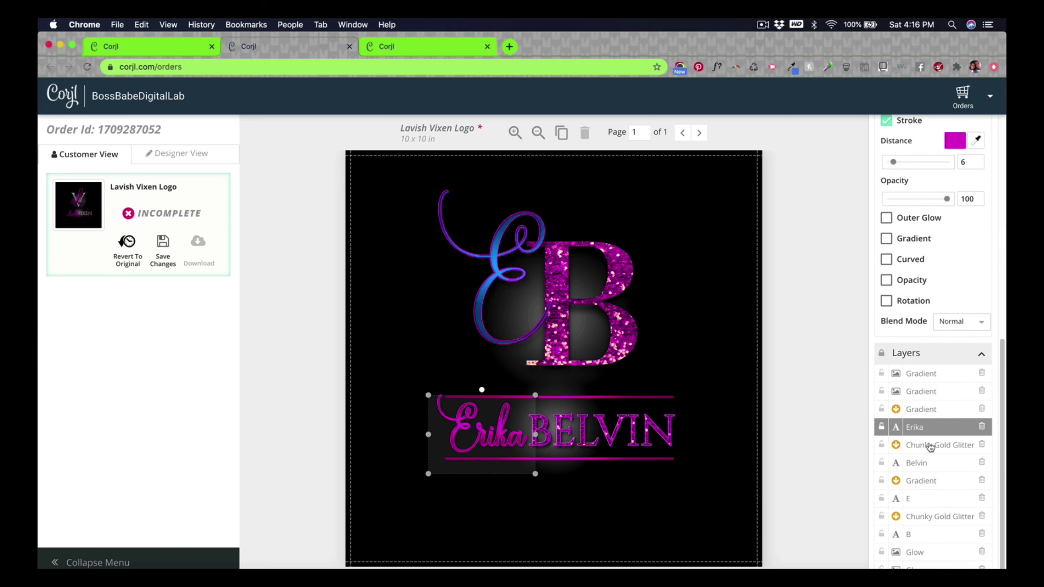
{"action": "left_click", "coordinate": [928, 449]}
{"action": "left_click", "coordinate": [925, 425]}
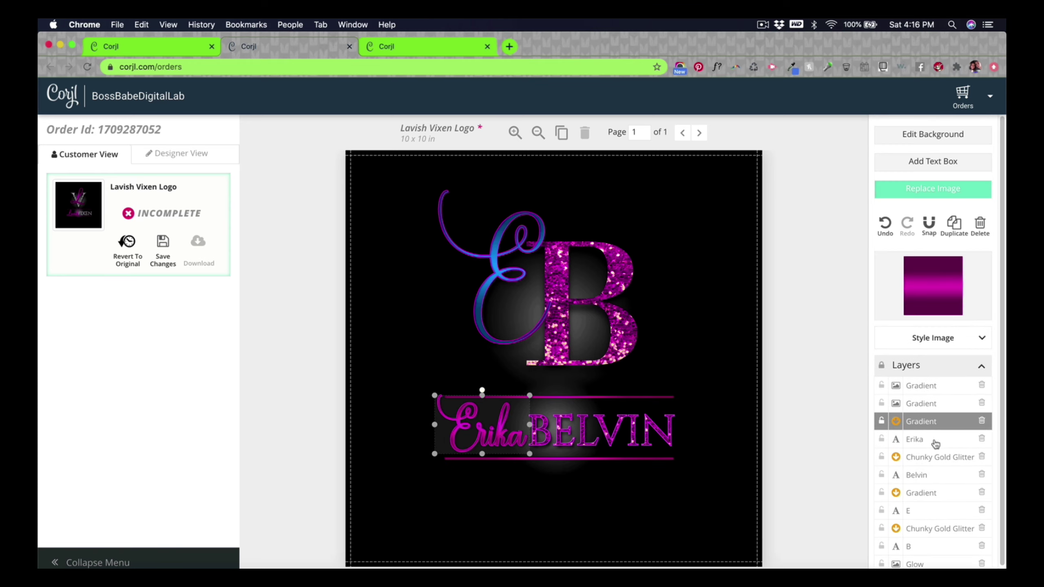
{"action": "left_click", "coordinate": [945, 345]}
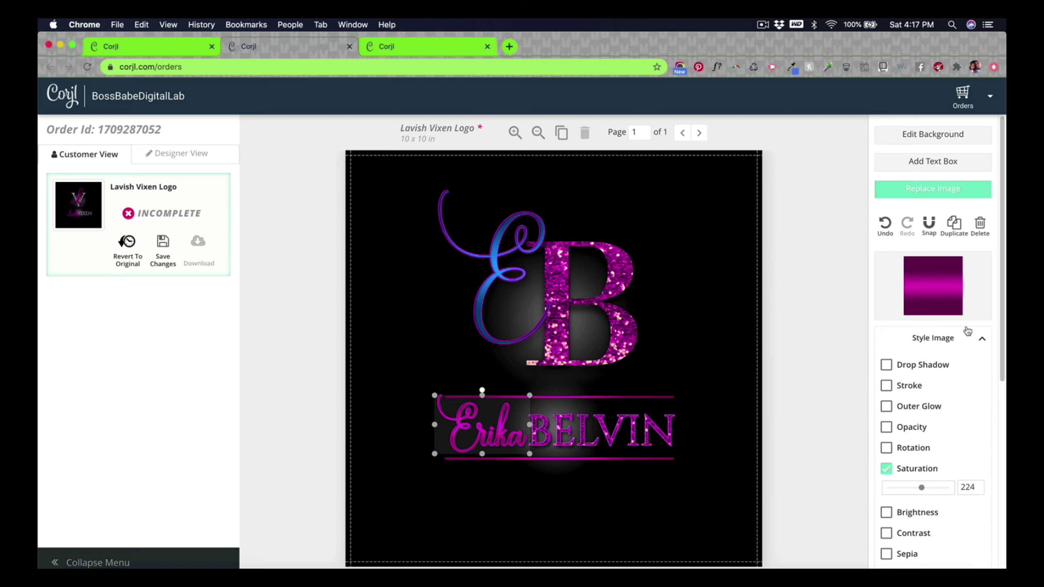
{"action": "scroll", "coordinate": [958, 332], "scroll_direction": "down", "scroll_amount": 1}
{"action": "scroll", "coordinate": [932, 406], "scroll_direction": "down", "scroll_amount": 3}
{"action": "left_click_drag", "start_coordinate": [921, 363], "coordinate": [904, 365]}
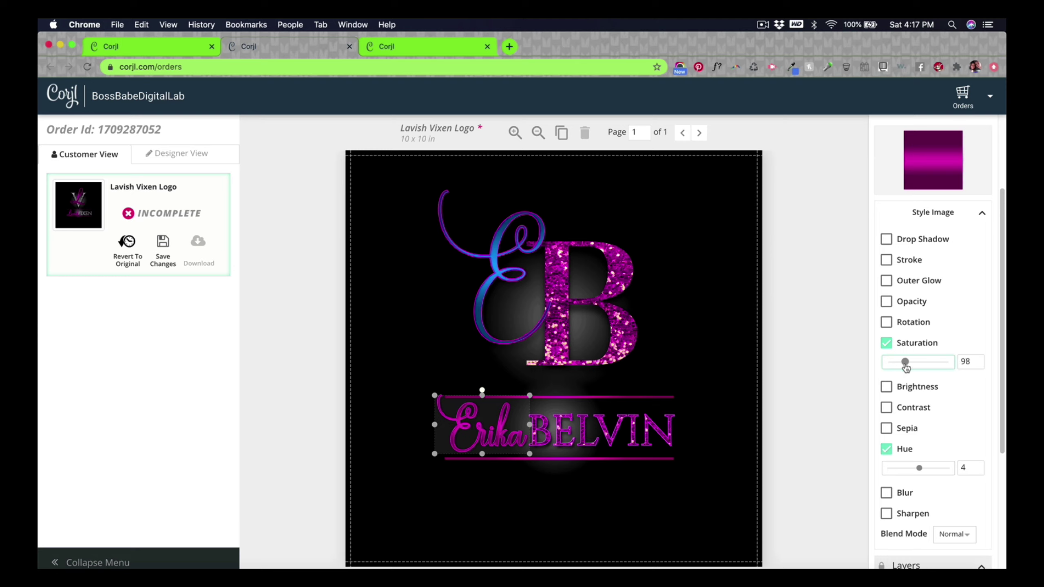
{"action": "left_click", "coordinate": [919, 469]}
{"action": "left_click_drag", "start_coordinate": [919, 471], "coordinate": [905, 472]}
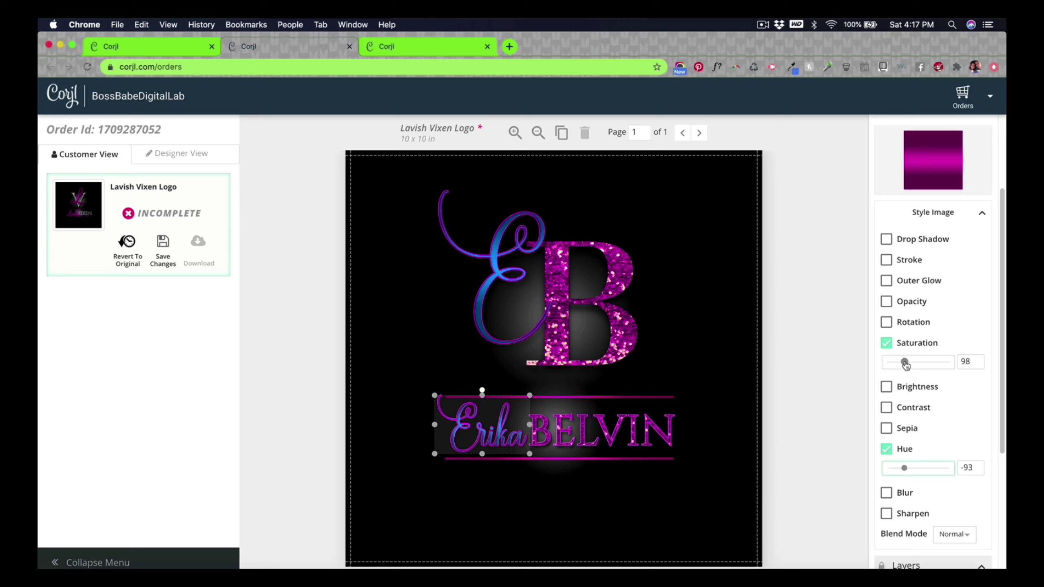
{"action": "left_click_drag", "start_coordinate": [906, 365], "coordinate": [906, 365]}
{"action": "scroll", "coordinate": [954, 423], "scroll_direction": "down", "scroll_amount": 5}
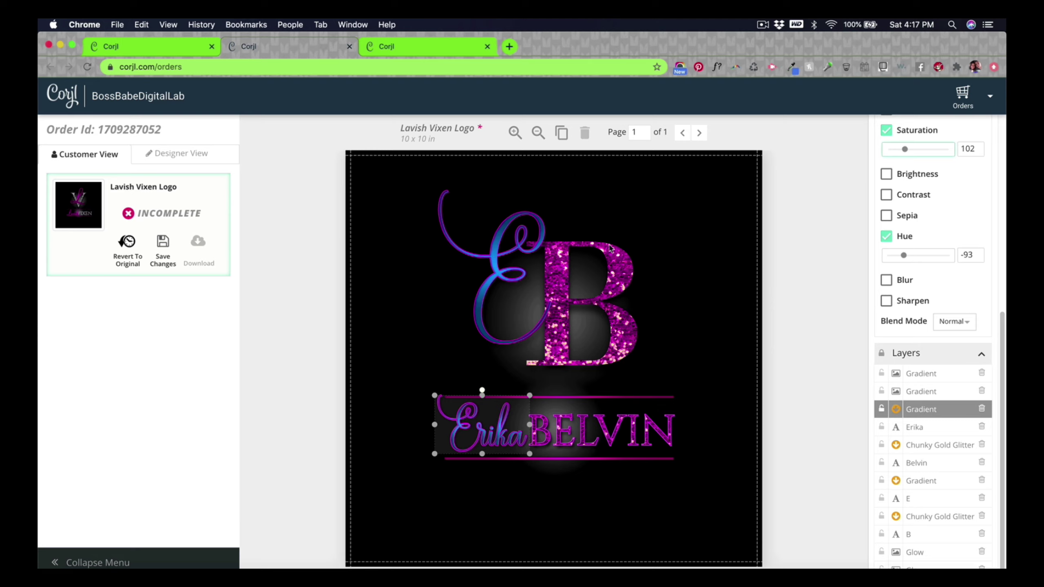
{"action": "left_click", "coordinate": [918, 430]}
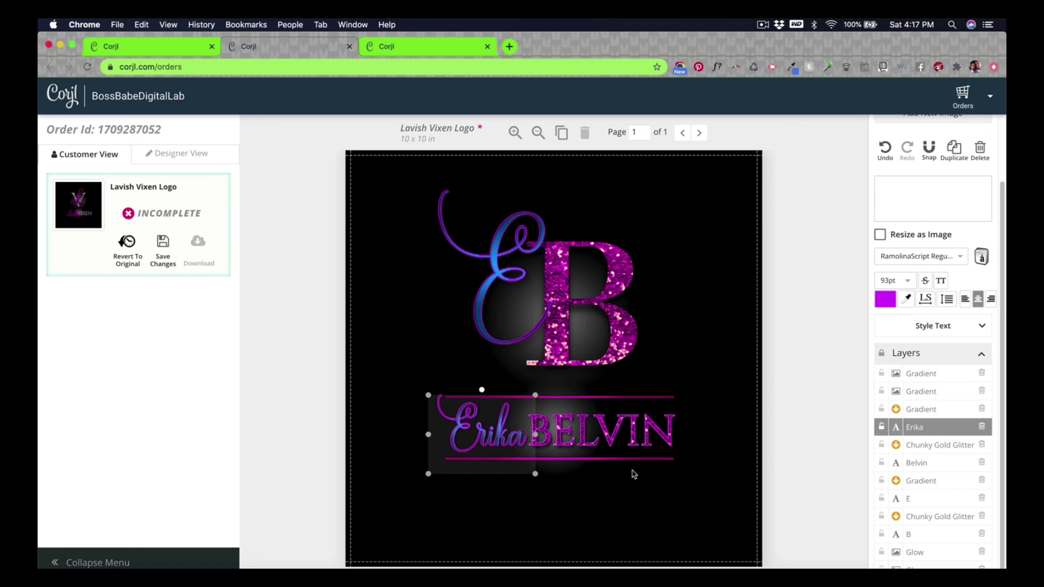
{"action": "left_click", "coordinate": [952, 326]}
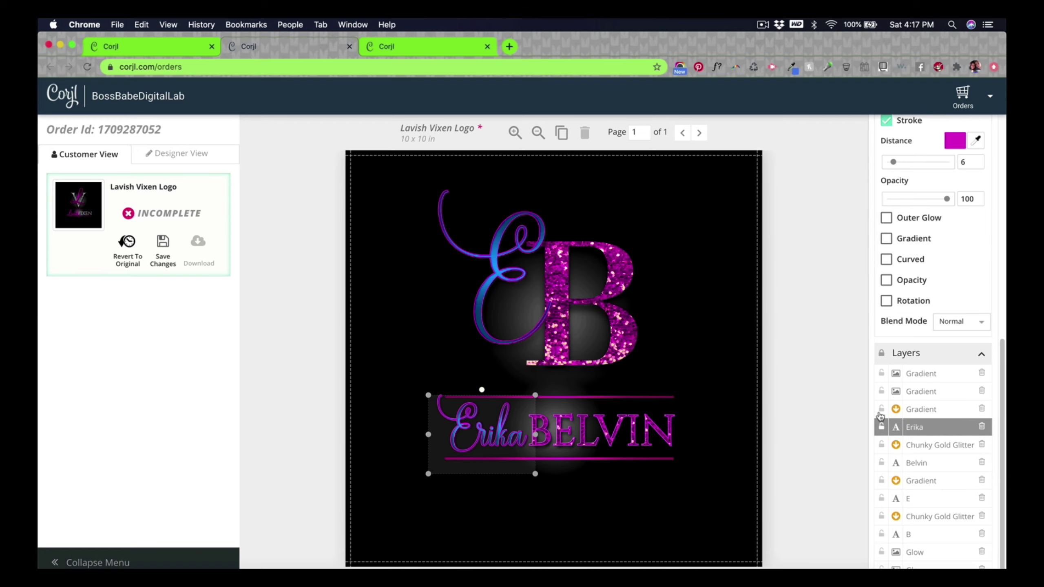
{"action": "scroll", "coordinate": [890, 424], "scroll_direction": "up", "scroll_amount": 5}
{"action": "left_click", "coordinate": [952, 384]}
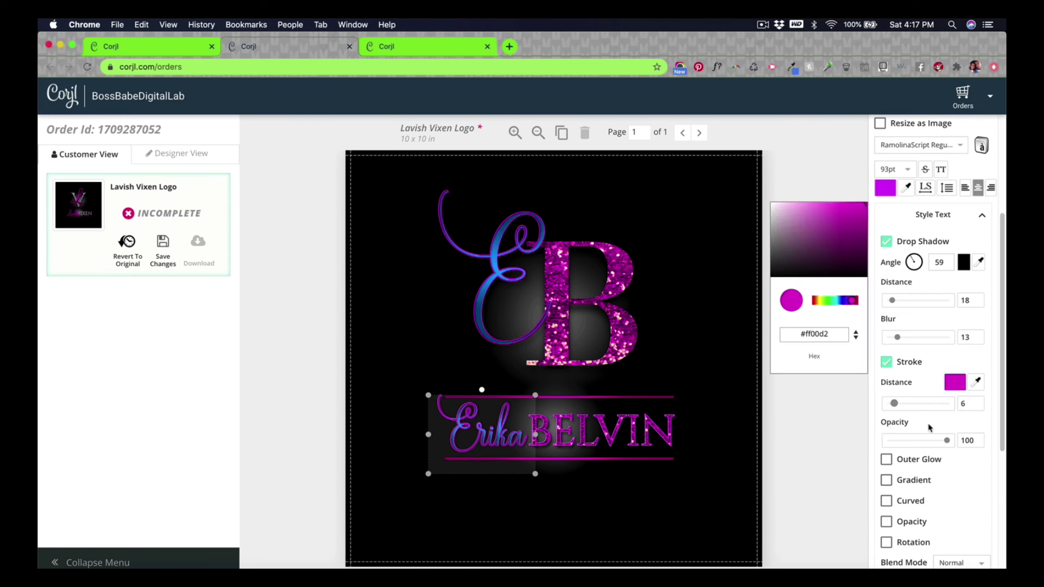
{"action": "left_click", "coordinate": [837, 300]}
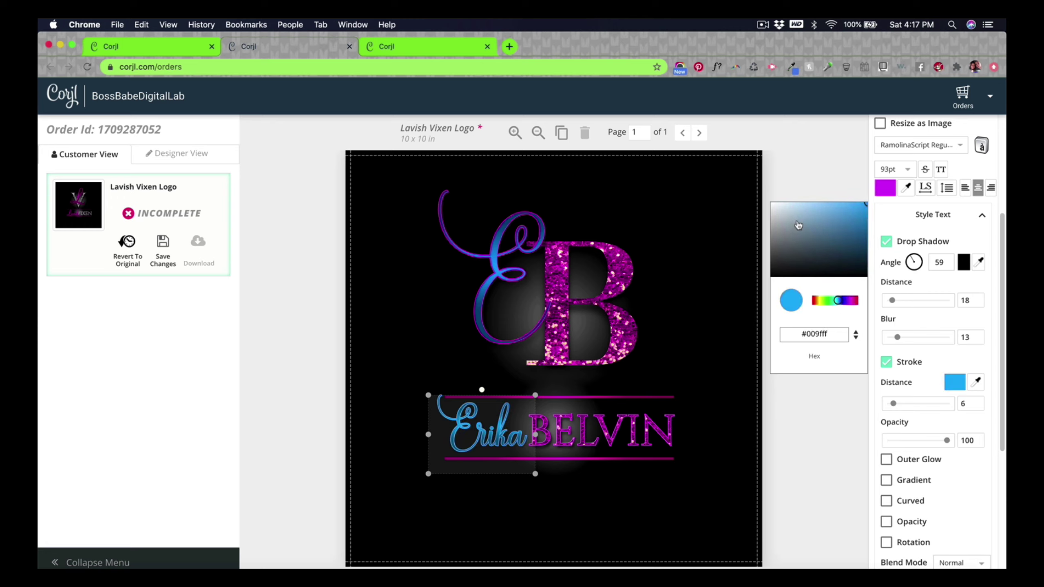
{"action": "left_click_drag", "start_coordinate": [799, 226], "coordinate": [787, 169]}
{"action": "left_click", "coordinate": [839, 187]}
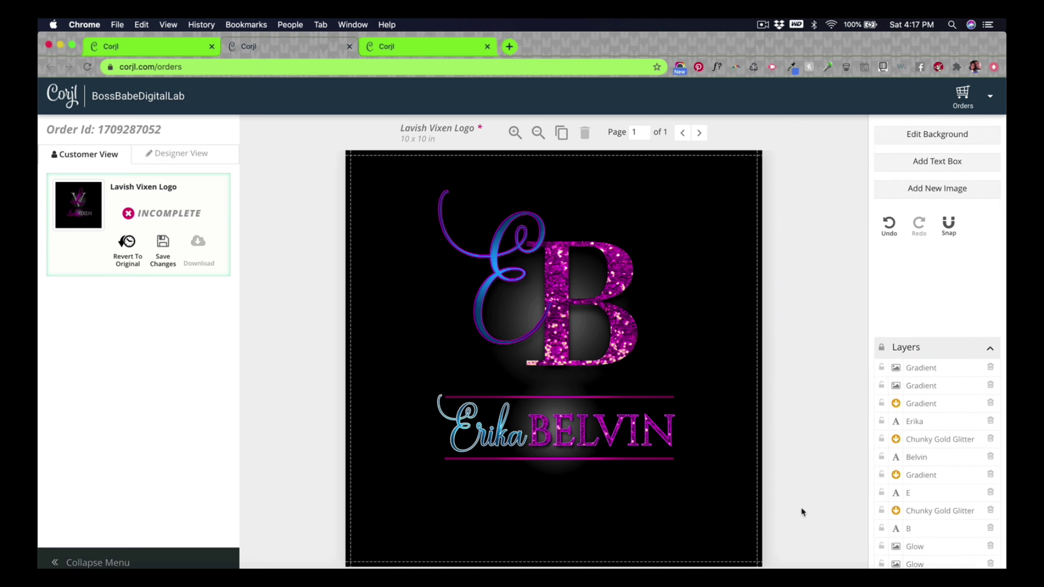
{"action": "left_click", "coordinate": [929, 423]}
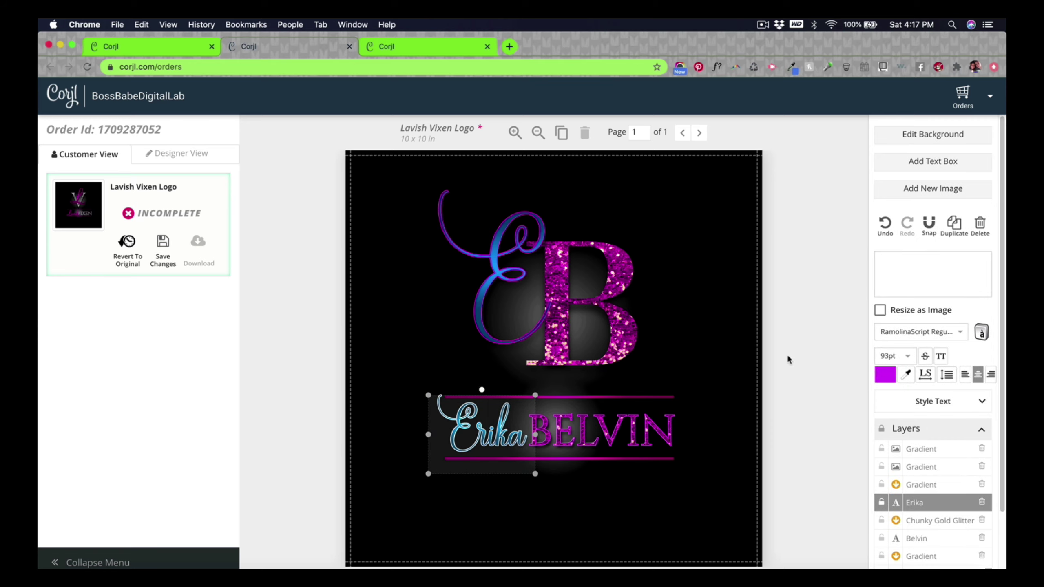
{"action": "left_click", "coordinate": [933, 401]}
{"action": "scroll", "coordinate": [945, 425], "scroll_direction": "down", "scroll_amount": 1}
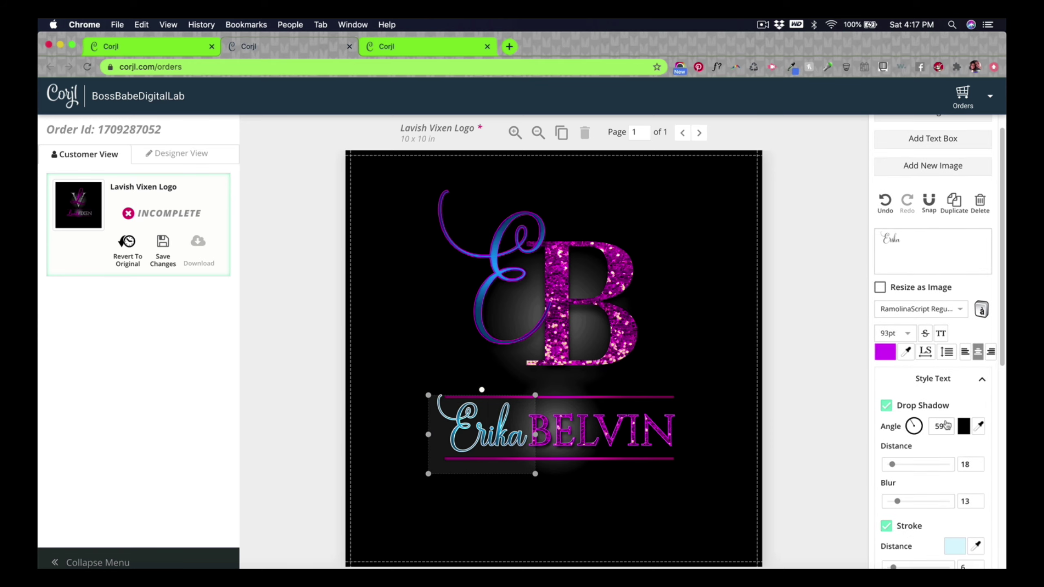
{"action": "left_click", "coordinate": [954, 549]}
{"action": "left_click", "coordinate": [839, 367]}
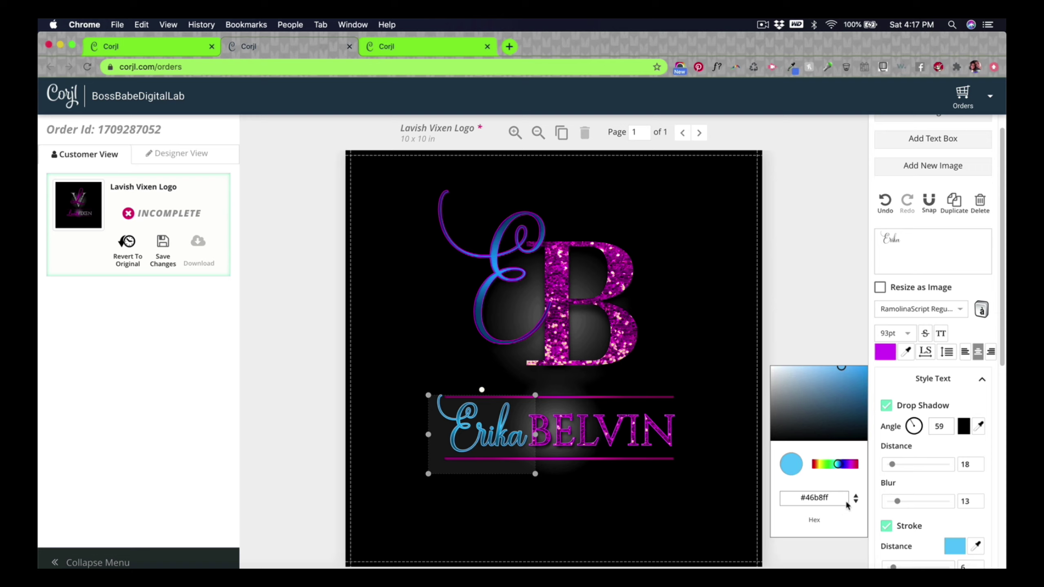
{"action": "double_click", "coordinate": [812, 496]}
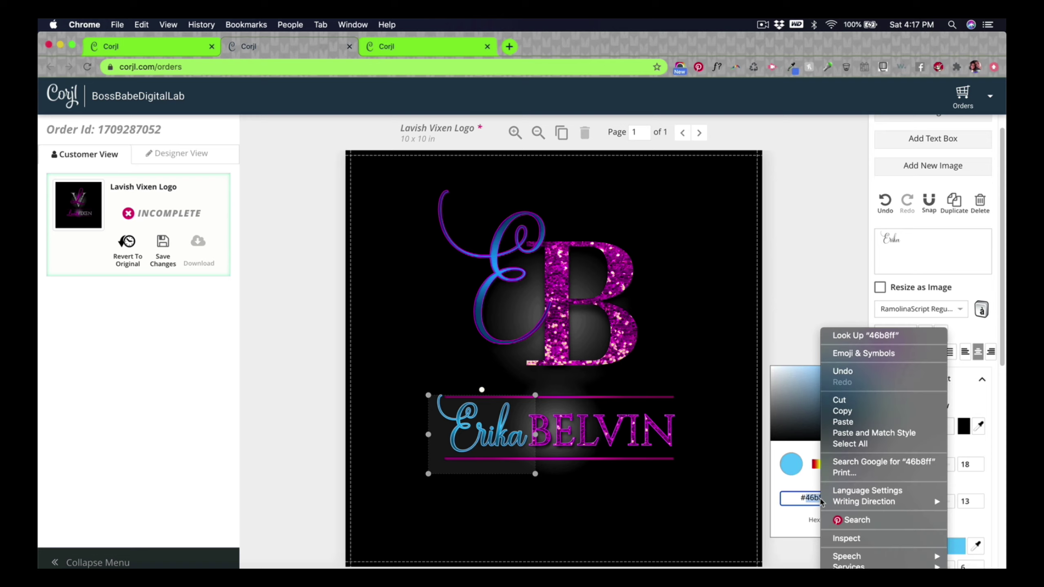
{"action": "right_click", "coordinate": [812, 497]}
{"action": "left_click", "coordinate": [880, 409]}
{"action": "left_click", "coordinate": [825, 310]}
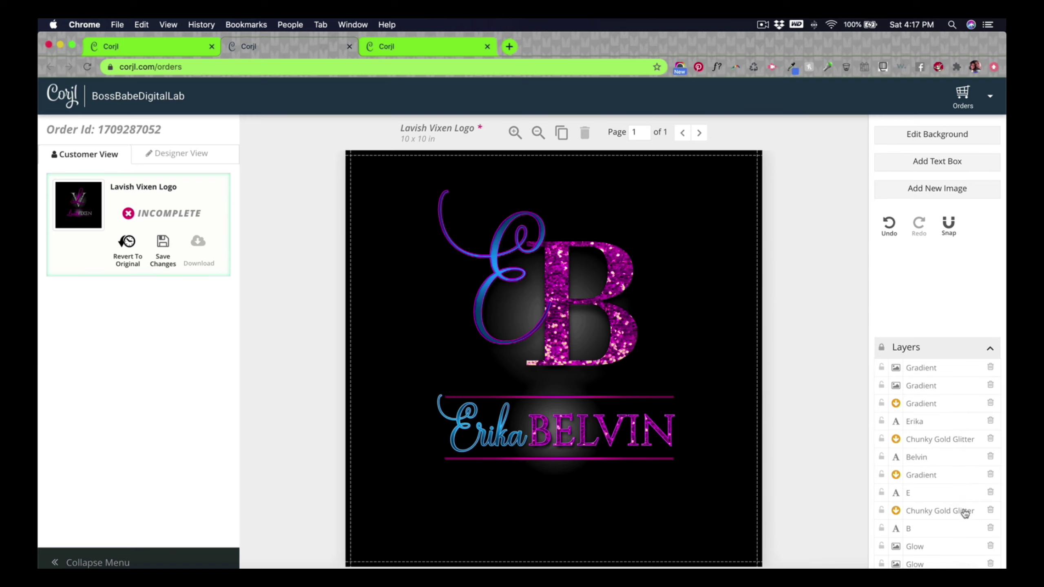
{"action": "left_click", "coordinate": [910, 493]}
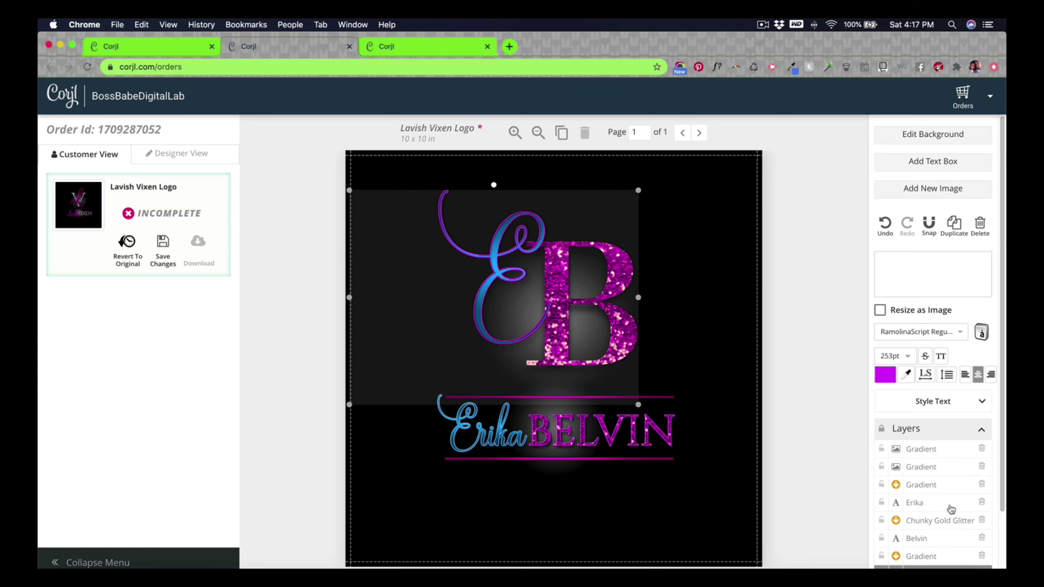
{"action": "left_click", "coordinate": [939, 405]}
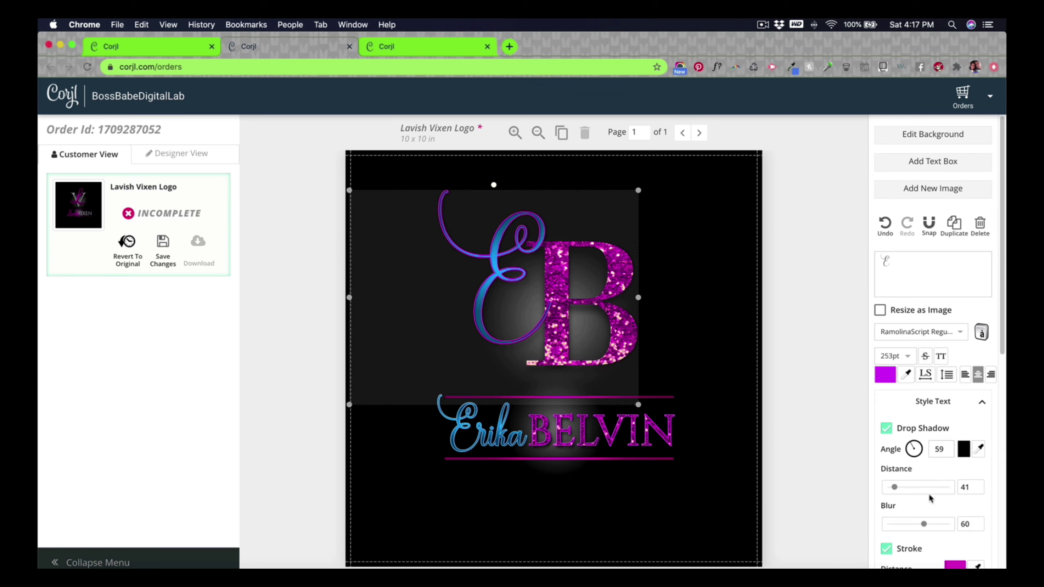
{"action": "scroll", "coordinate": [947, 558], "scroll_direction": "down", "scroll_amount": 2}
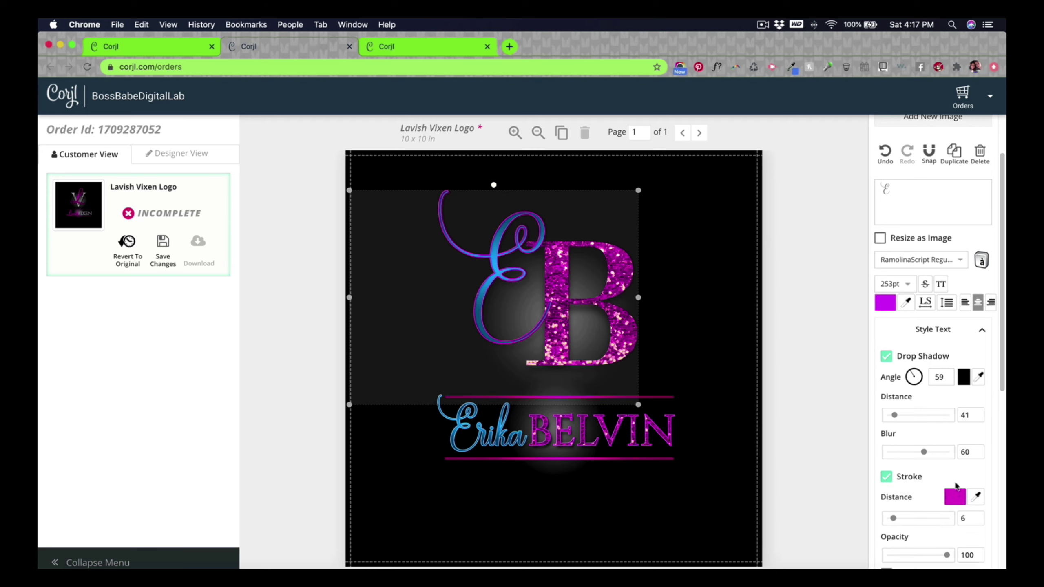
{"action": "left_click", "coordinate": [954, 496]}
{"action": "triple_click", "coordinate": [812, 448]}
{"action": "right_click", "coordinate": [814, 449]}
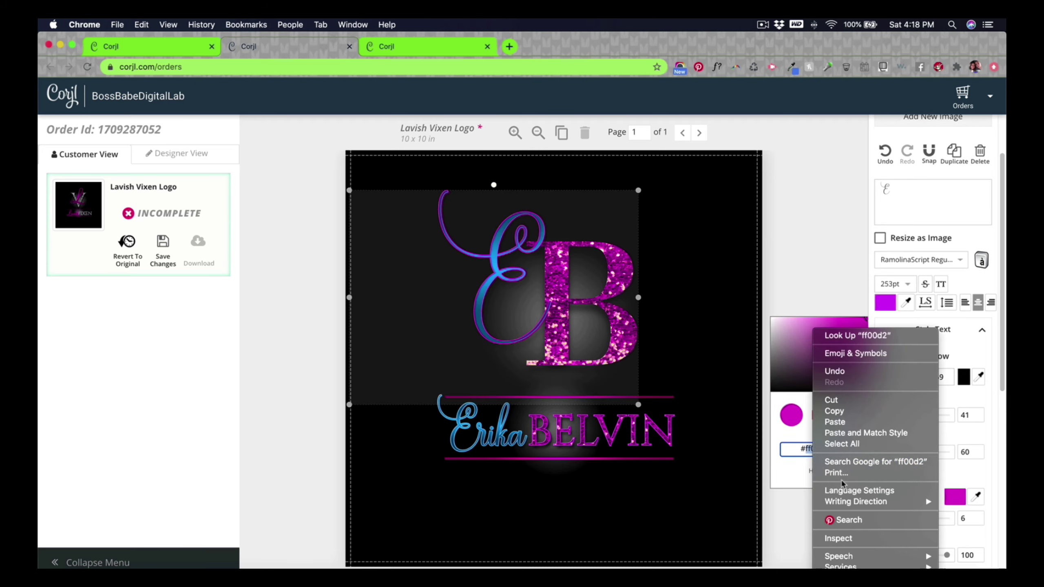
{"action": "left_click", "coordinate": [838, 424]}
{"action": "left_click", "coordinate": [832, 258]}
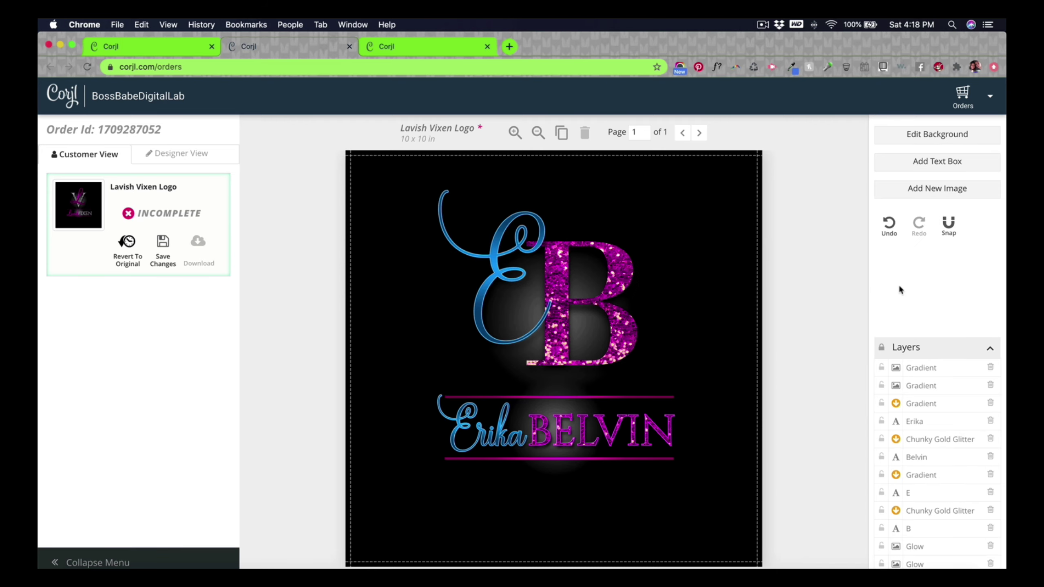
Step: Shift the hue of both the upper and lower divider lines from magenta to blue
{"action": "left_click", "coordinate": [661, 397]}
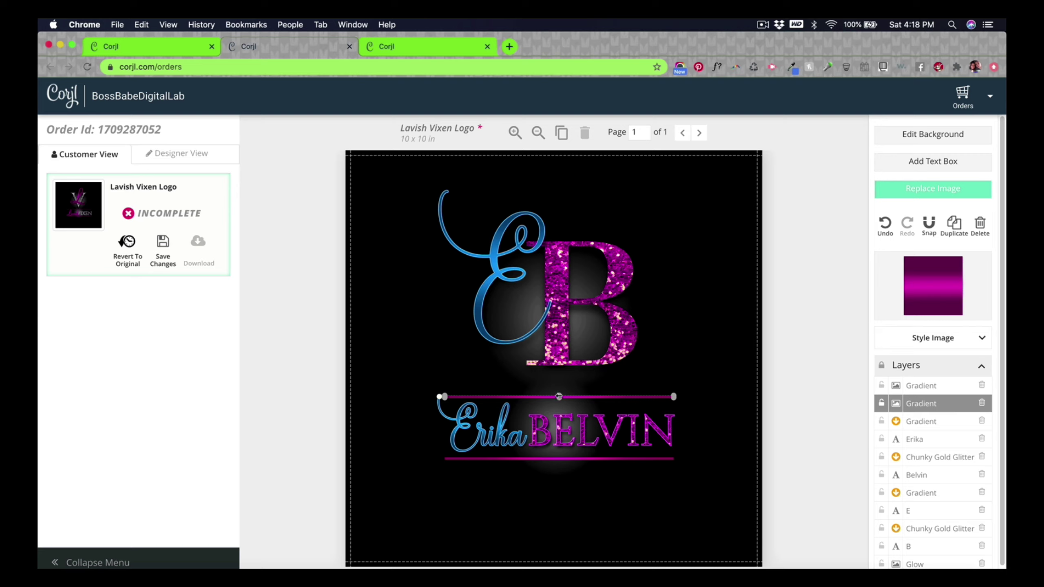
{"action": "left_click", "coordinate": [982, 338]}
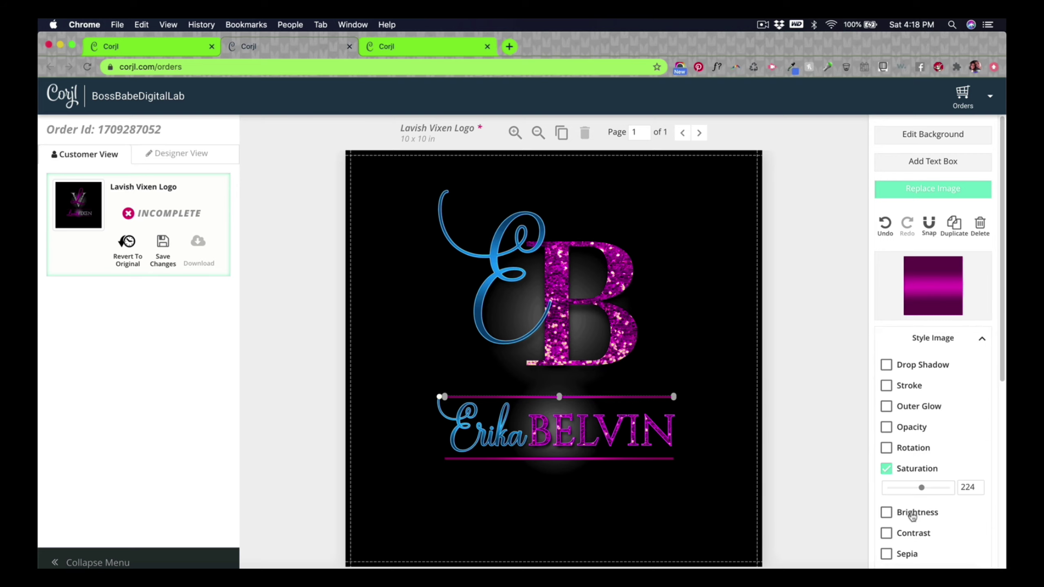
{"action": "scroll", "coordinate": [925, 495], "scroll_direction": "down", "scroll_amount": 3}
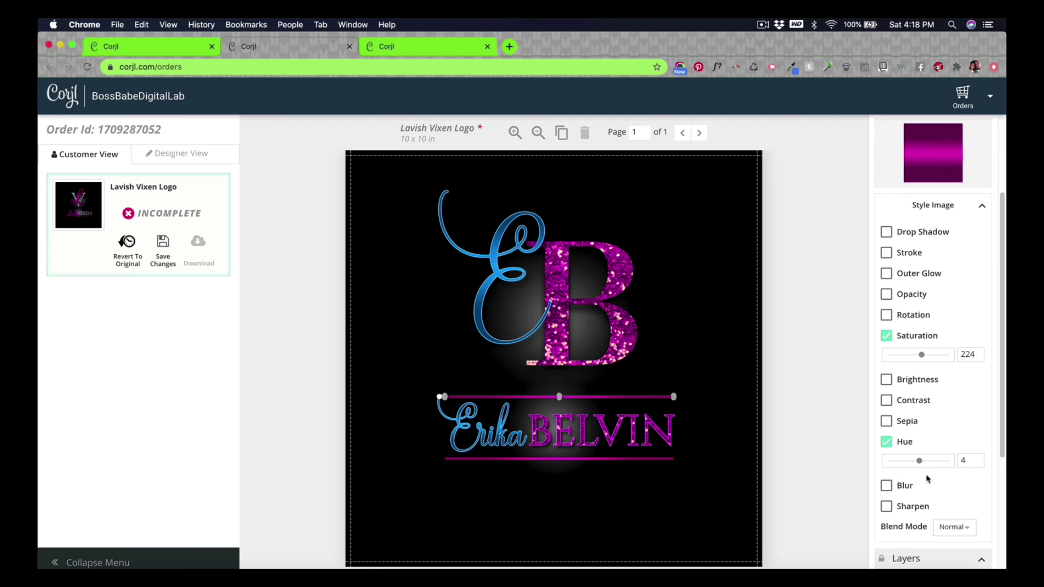
{"action": "mouse_move", "coordinate": [919, 463]}
{"action": "left_mouse_down"}
{"action": "mouse_move", "coordinate": [934, 460]}
{"action": "mouse_move", "coordinate": [902, 461]}
{"action": "left_mouse_up"}
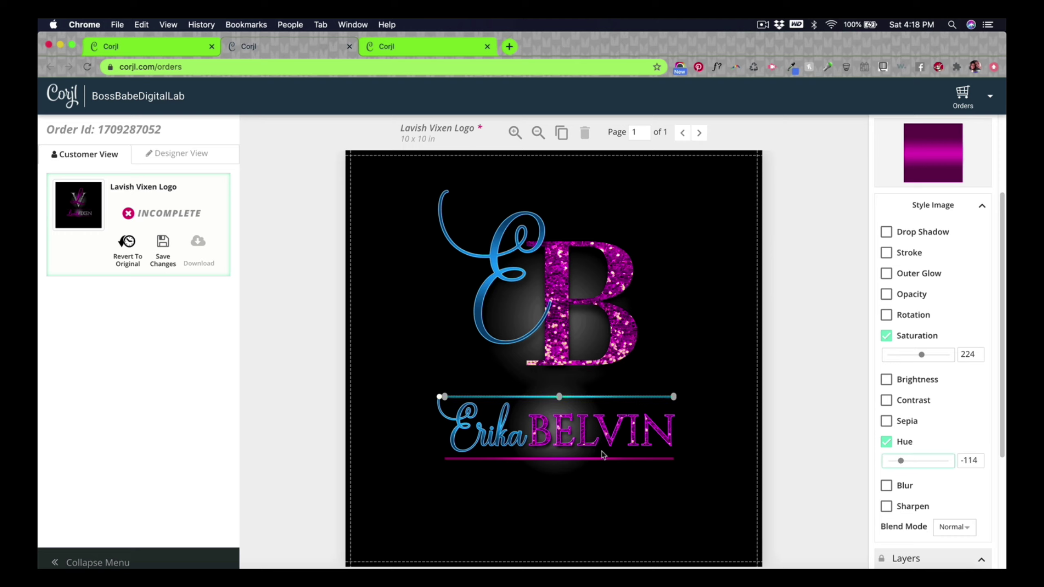
{"action": "left_click", "coordinate": [628, 460]}
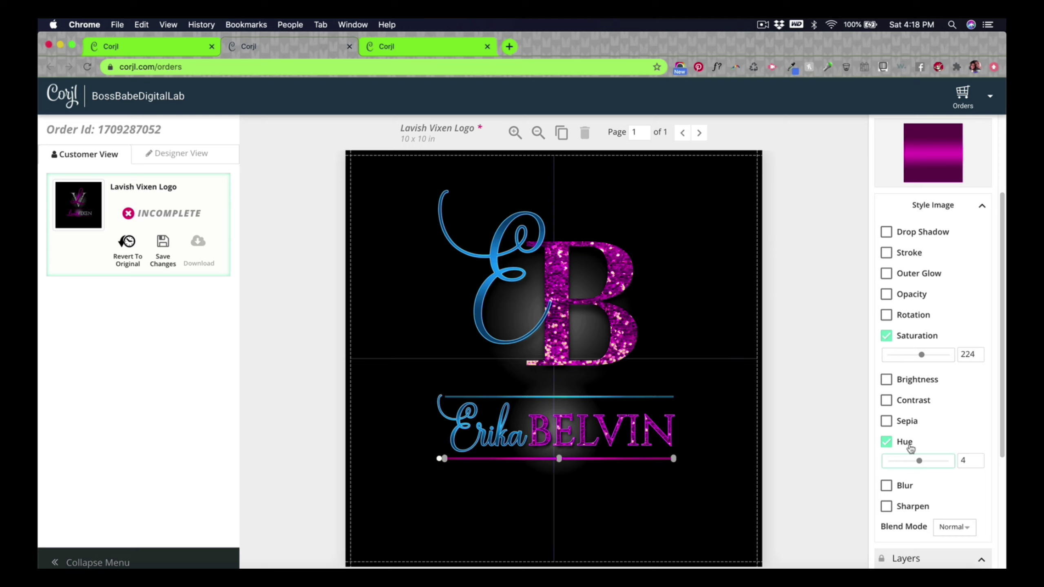
{"action": "left_click_drag", "start_coordinate": [919, 461], "coordinate": [902, 465]}
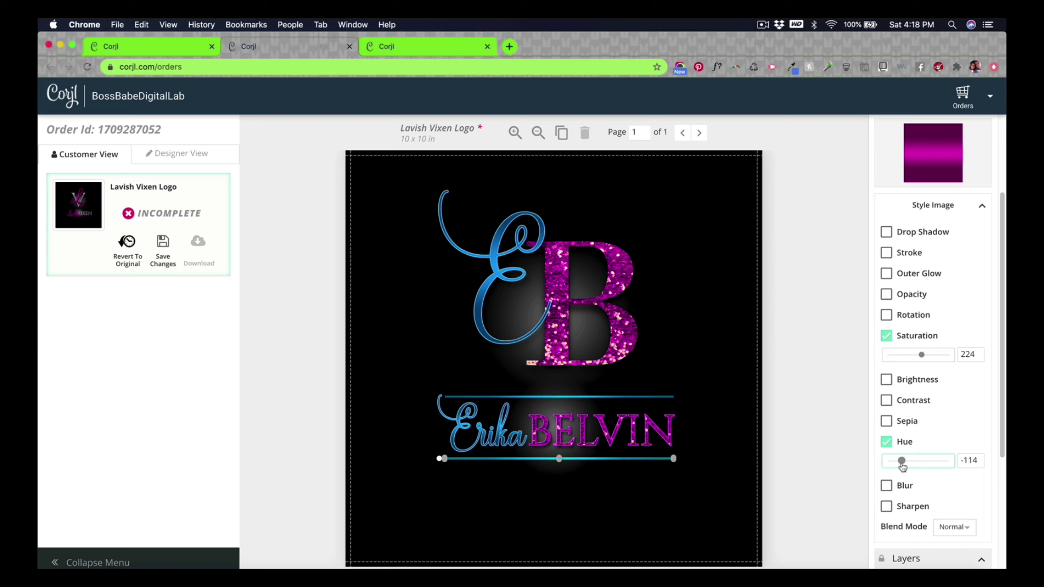
{"action": "left_click", "coordinate": [836, 455]}
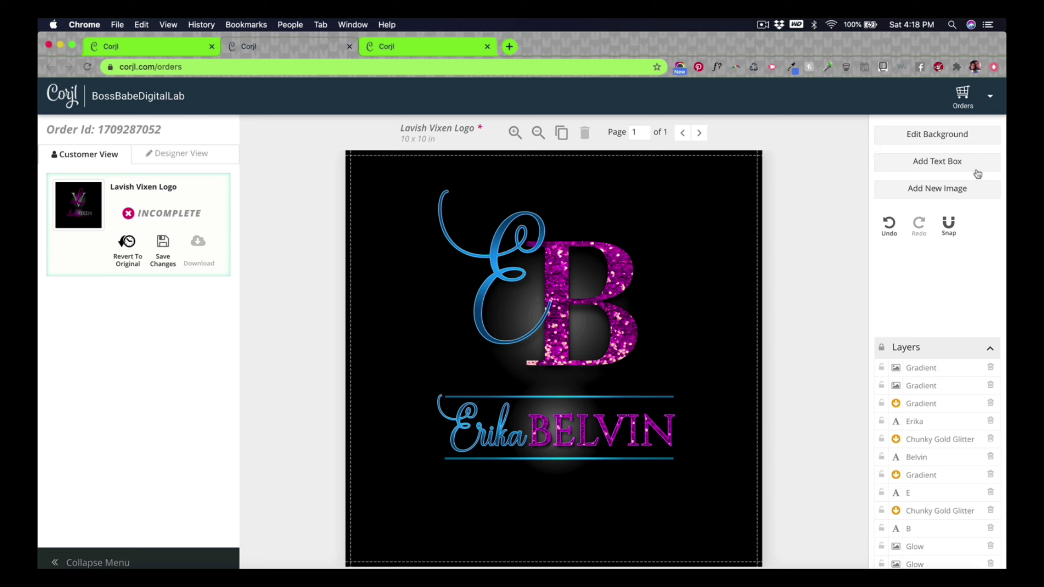
Step: Add the Hologram-Foil-1 image from page 1 of the image library to the canvas
{"action": "left_click", "coordinate": [966, 189]}
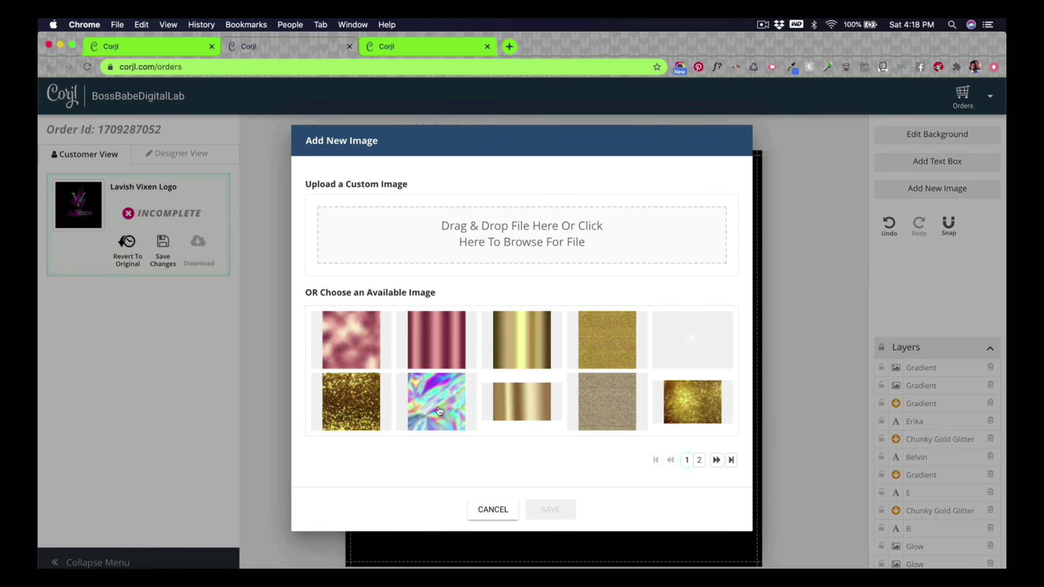
{"action": "left_click", "coordinate": [699, 459]}
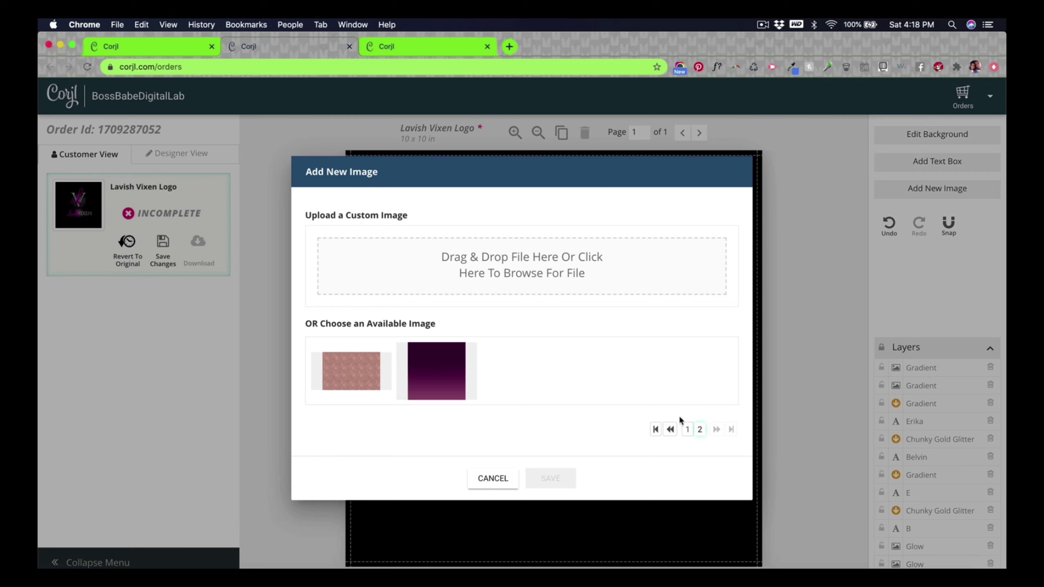
{"action": "left_click", "coordinate": [655, 431]}
{"action": "left_click", "coordinate": [488, 509]}
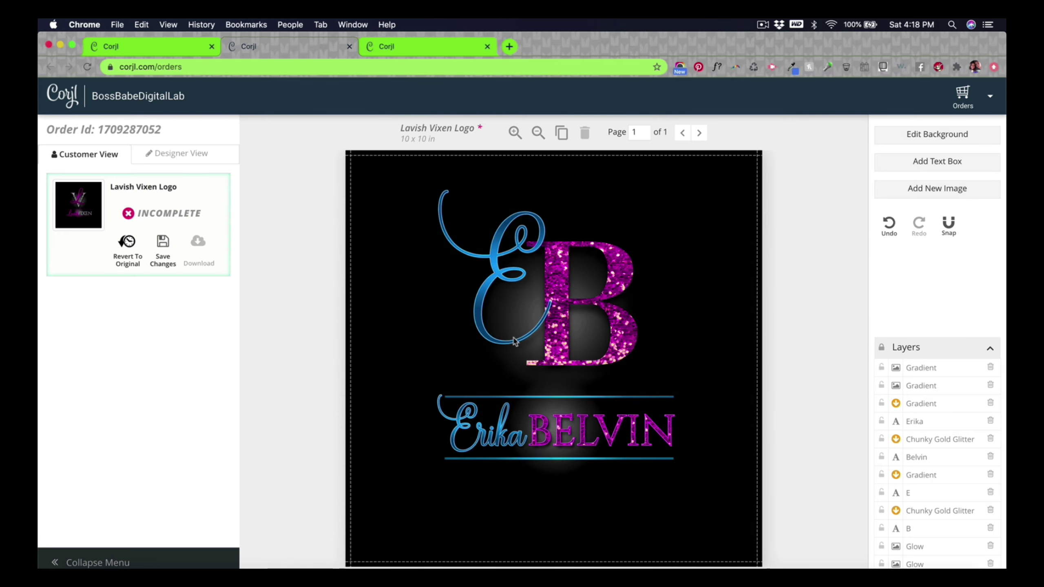
{"action": "left_click", "coordinate": [961, 190]}
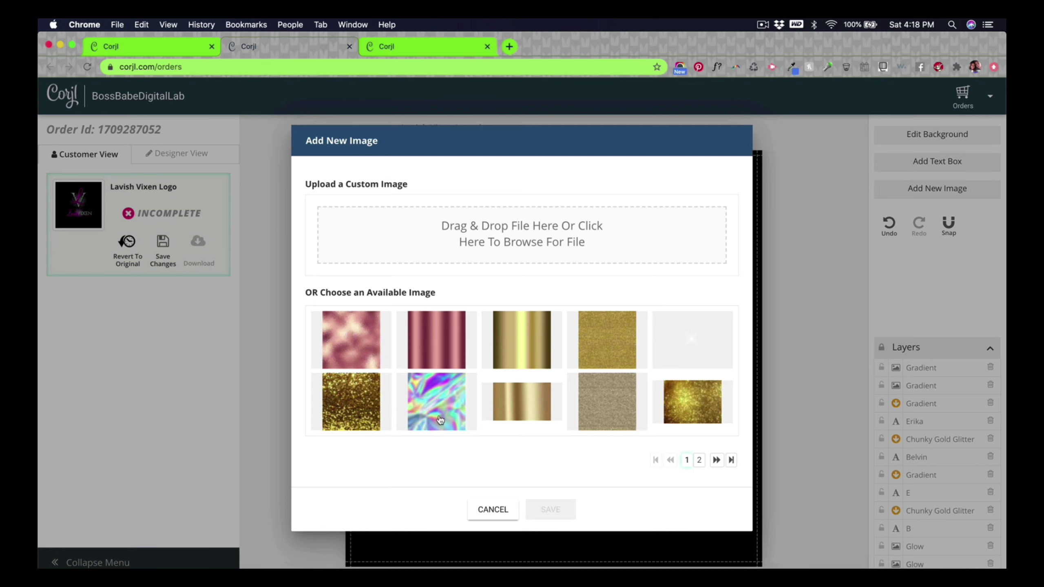
{"action": "left_click", "coordinate": [439, 419]}
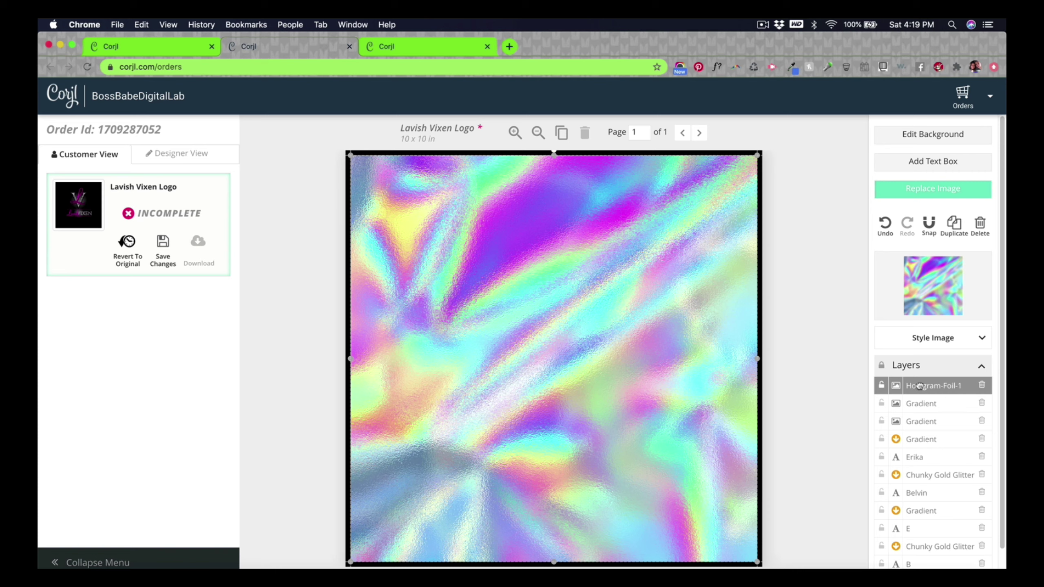
{"action": "left_click_drag", "start_coordinate": [921, 389], "coordinate": [927, 483]}
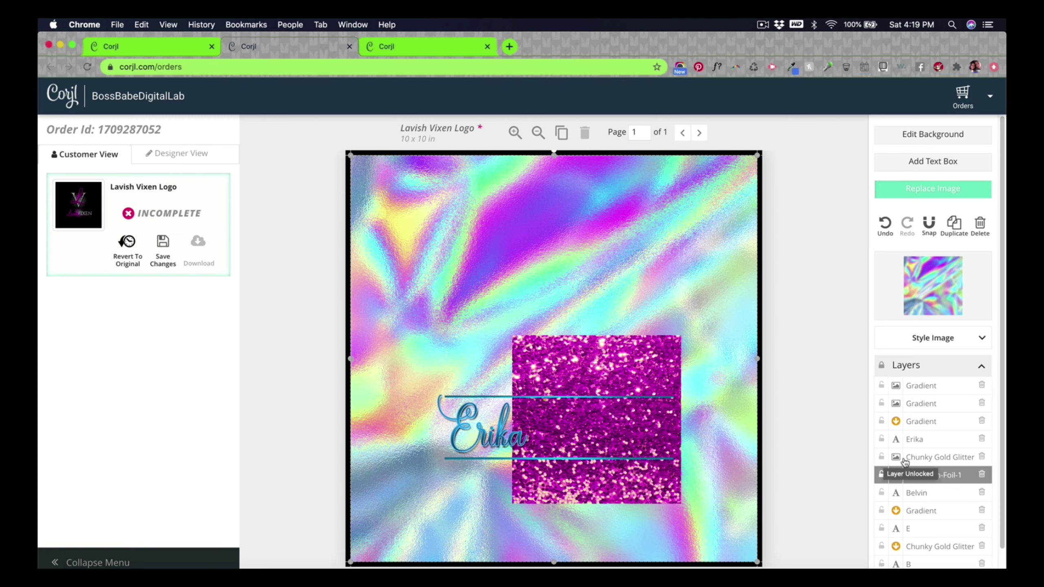
{"action": "left_click", "coordinate": [983, 457]}
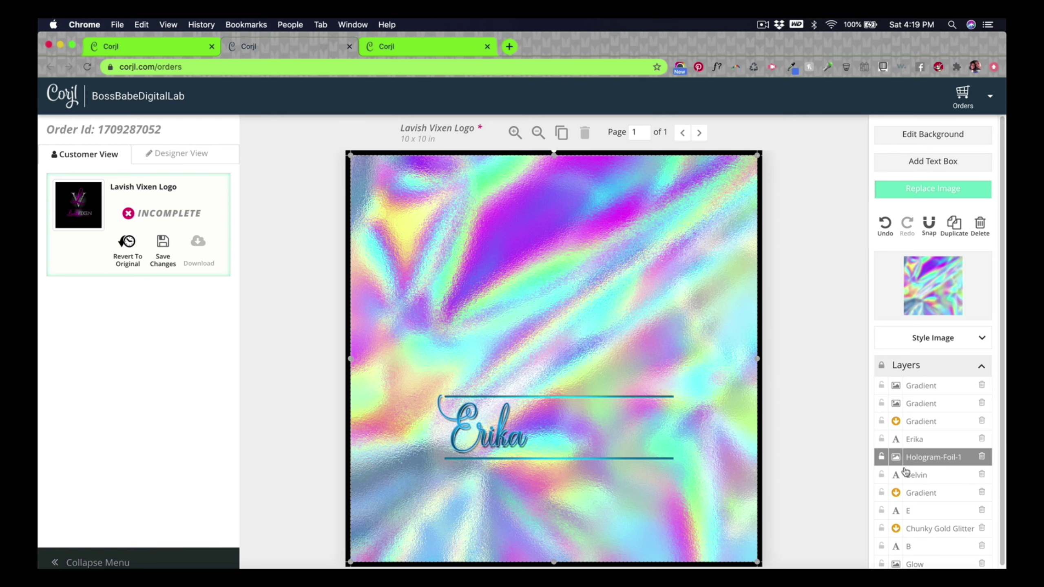
{"action": "right_click", "coordinate": [931, 461]}
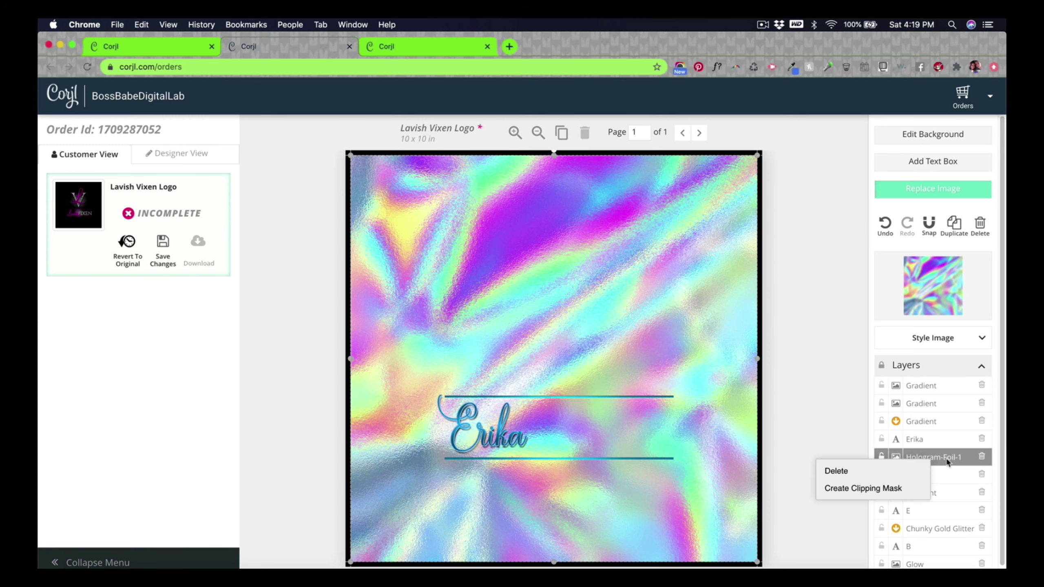
{"action": "left_click", "coordinate": [876, 488]}
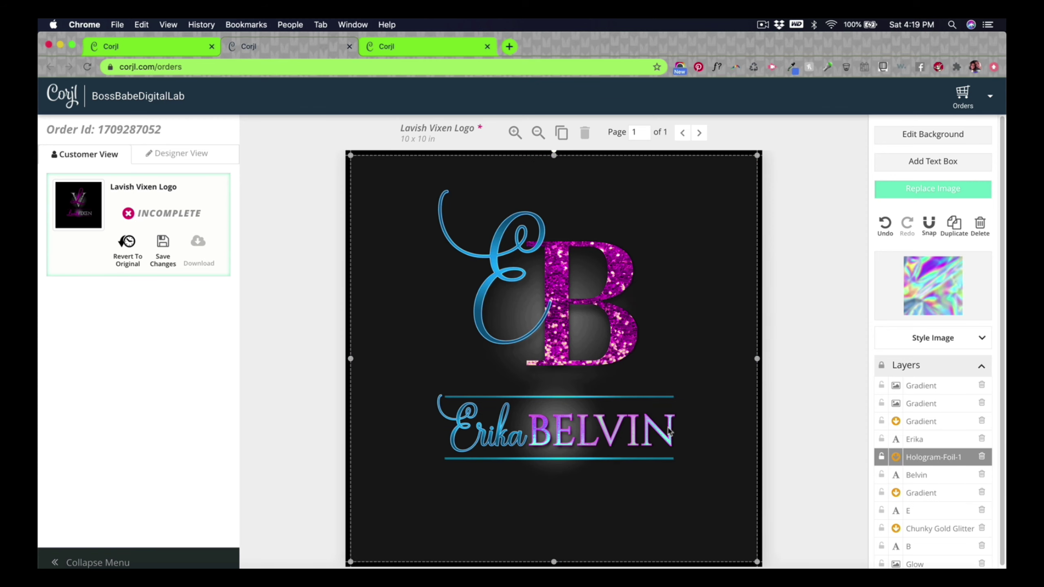
{"action": "left_click_drag", "start_coordinate": [350, 155], "coordinate": [533, 396]}
{"action": "left_click_drag", "start_coordinate": [612, 444], "coordinate": [534, 406]}
{"action": "left_click_drag", "start_coordinate": [681, 358], "coordinate": [675, 365]}
{"action": "left_click_drag", "start_coordinate": [513, 366], "coordinate": [526, 379]}
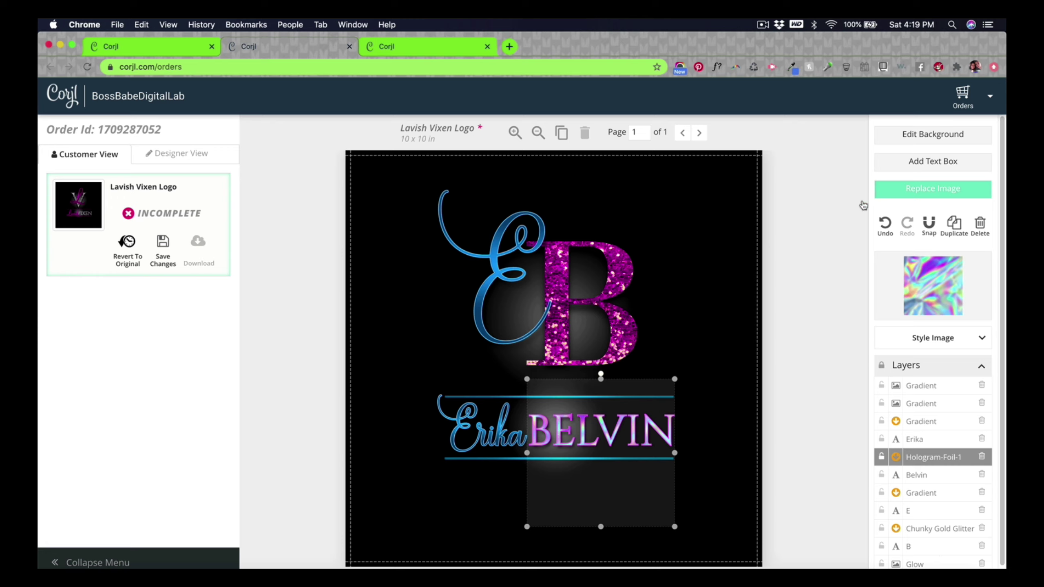
Step: Replace the B's gold glitter fill with the holographic foil image
{"action": "left_click", "coordinate": [839, 326]}
{"action": "left_click", "coordinate": [616, 331]}
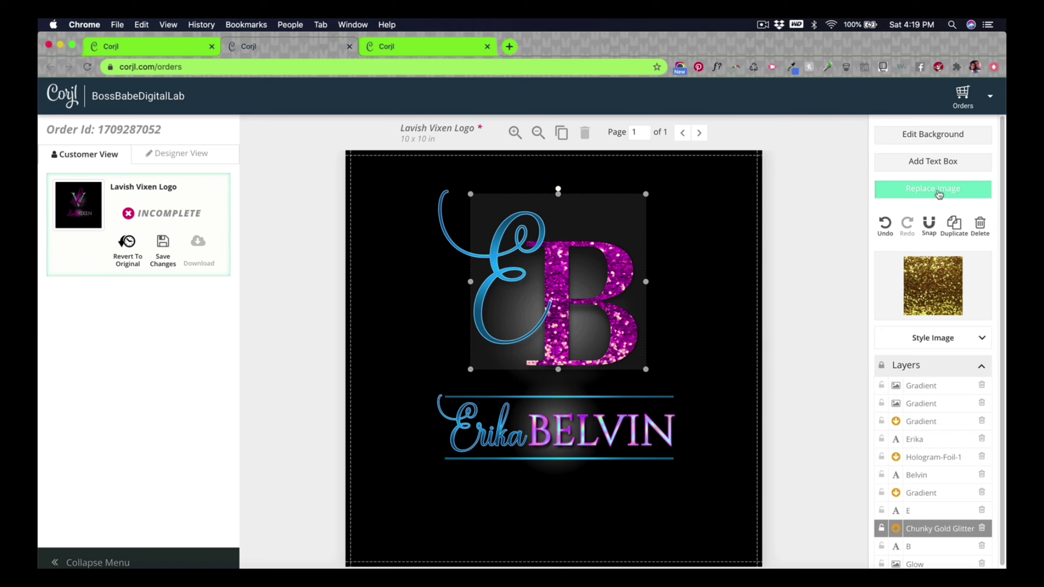
{"action": "left_click", "coordinate": [939, 192]}
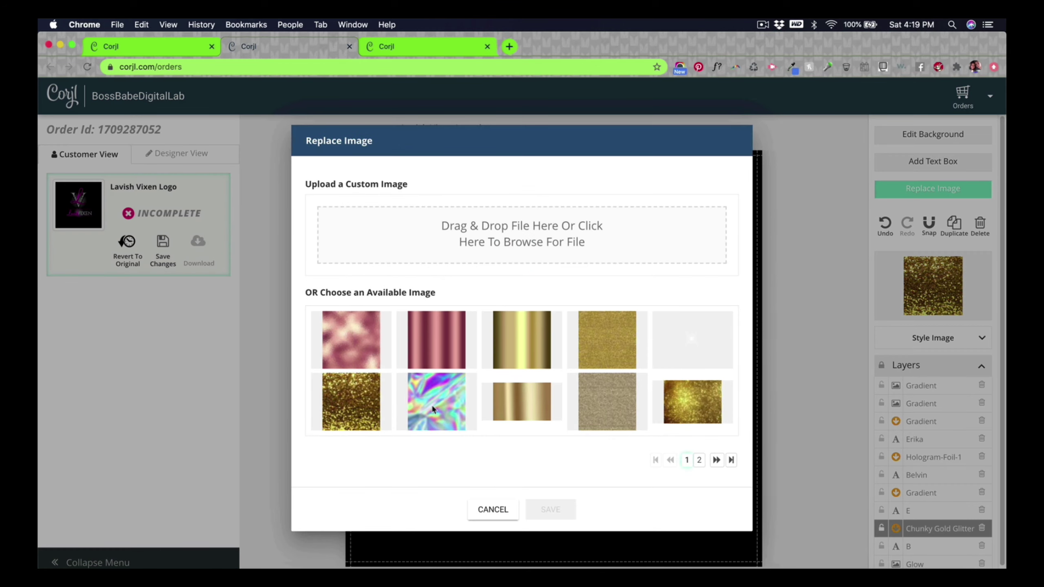
{"action": "left_click", "coordinate": [432, 409]}
{"action": "left_click", "coordinate": [551, 508]}
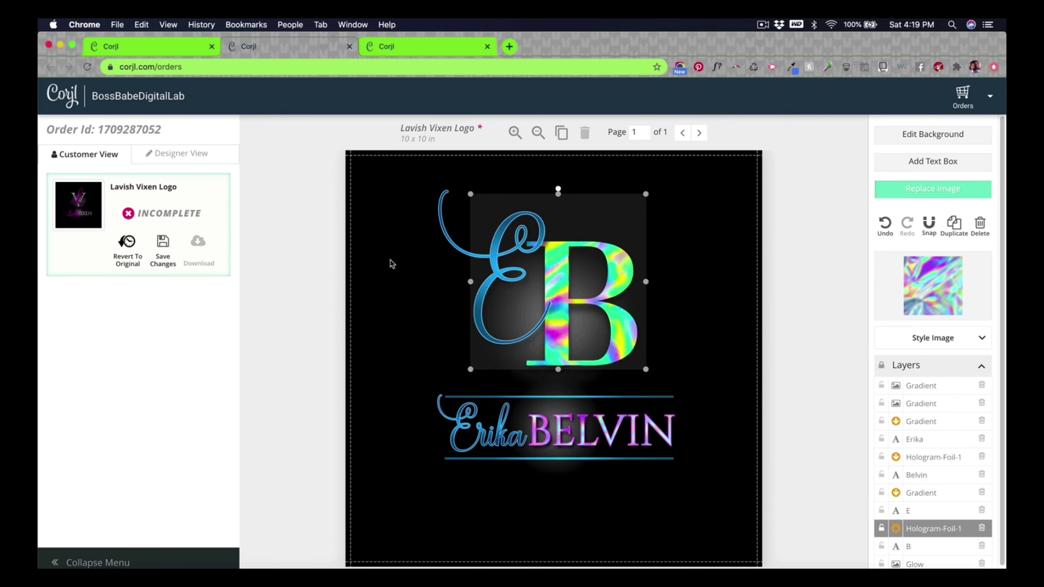
Step: Turn off Saturation, Contrast, Hue and Brightness on the B's foil and shrink it slightly
{"action": "left_click", "coordinate": [981, 338]}
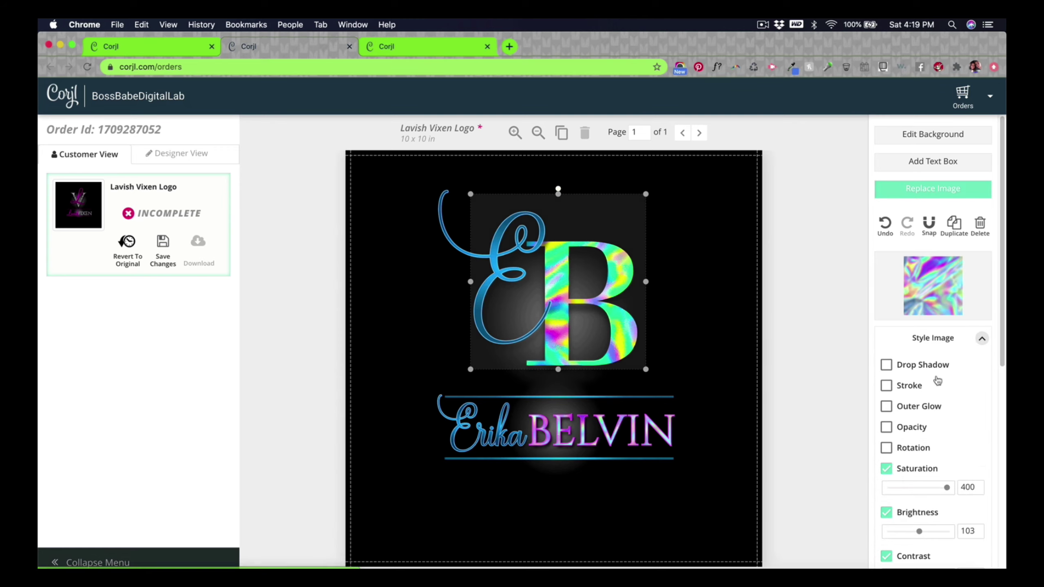
{"action": "scroll", "coordinate": [908, 436], "scroll_direction": "down", "scroll_amount": 3}
{"action": "left_click", "coordinate": [887, 374]}
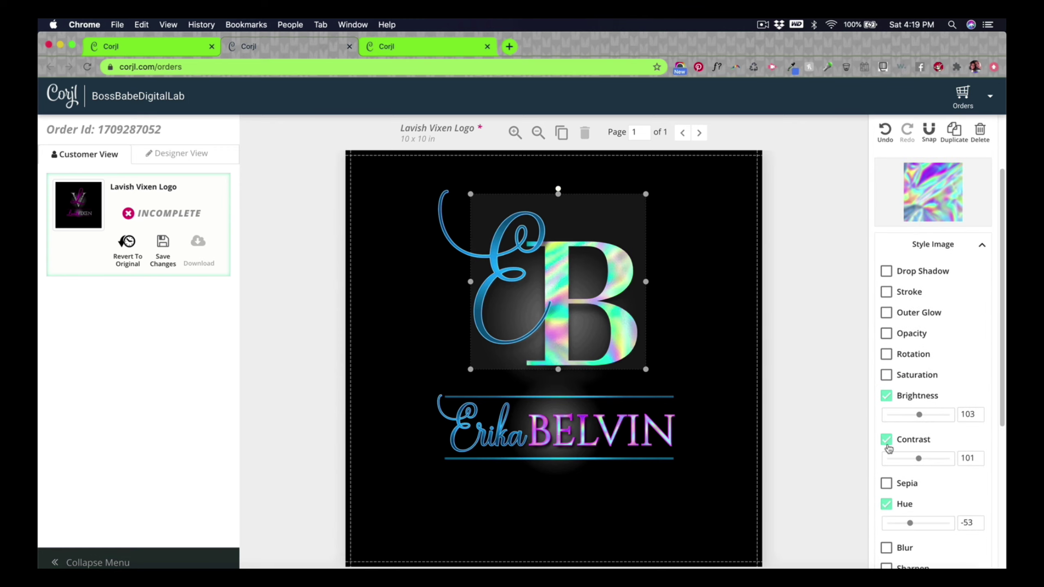
{"action": "left_click", "coordinate": [887, 439]}
{"action": "left_click", "coordinate": [886, 481]}
{"action": "scroll", "coordinate": [955, 471], "scroll_direction": "down", "scroll_amount": 5}
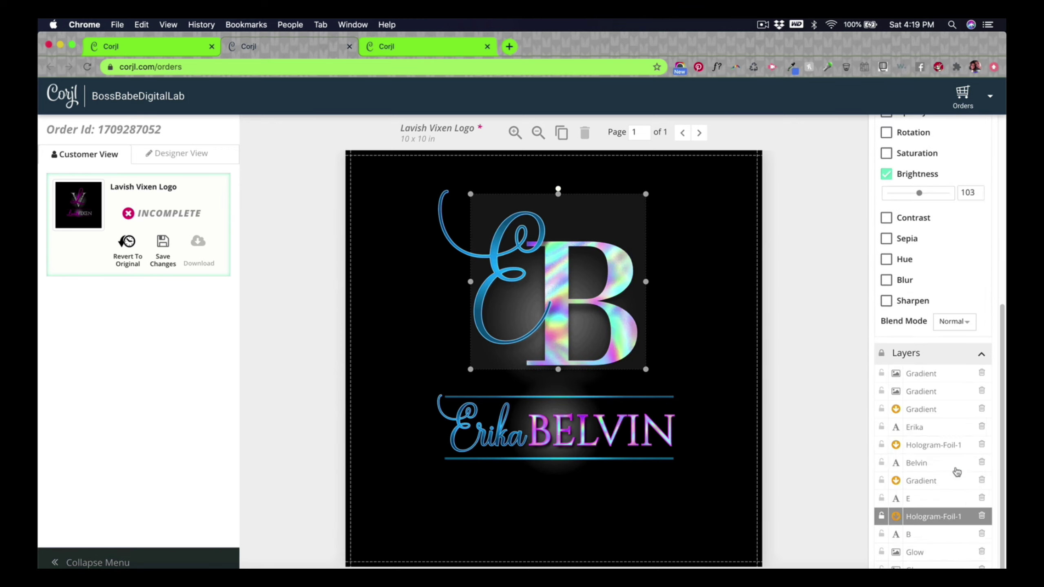
{"action": "scroll", "coordinate": [944, 464], "scroll_direction": "up", "scroll_amount": 3}
{"action": "left_click", "coordinate": [887, 295]}
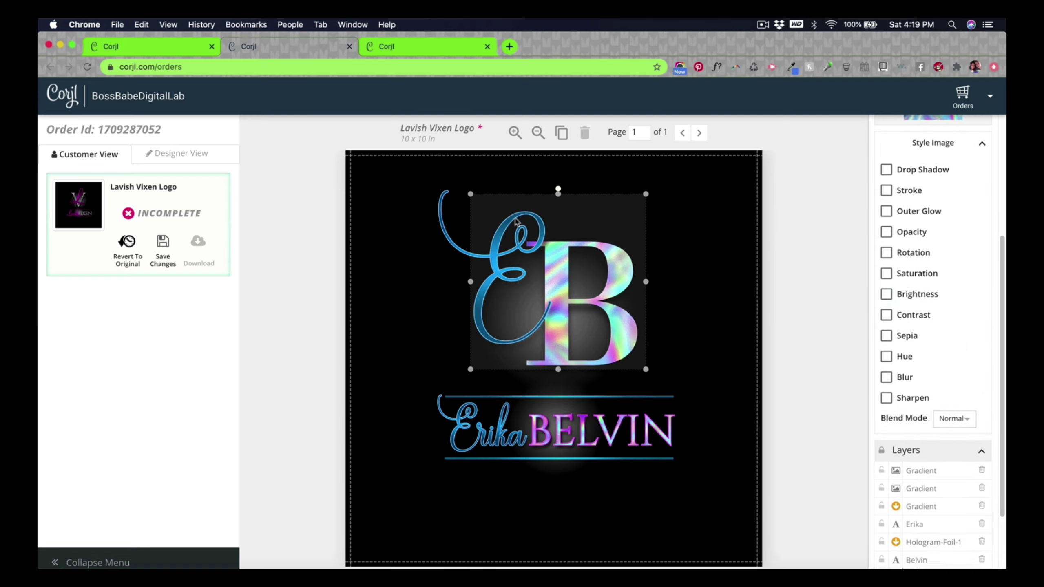
{"action": "left_click_drag", "start_coordinate": [472, 195], "coordinate": [517, 238]}
{"action": "left_click", "coordinate": [825, 362]}
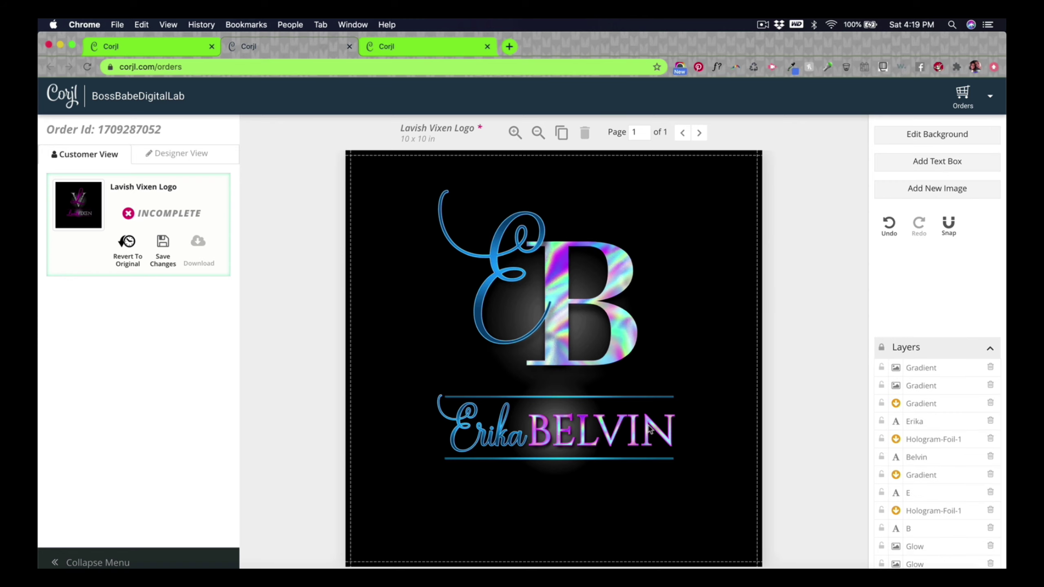
Step: Drag the soft glow image from beneath the monogram into the canvas's top-right corner
{"action": "left_click", "coordinate": [649, 429]}
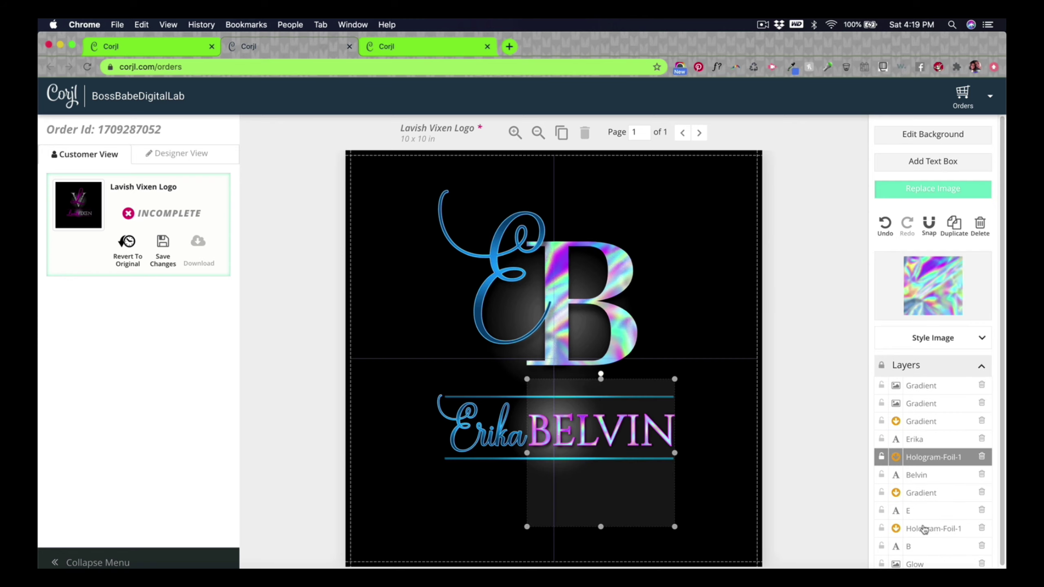
{"action": "scroll", "coordinate": [920, 532], "scroll_direction": "down", "scroll_amount": 1}
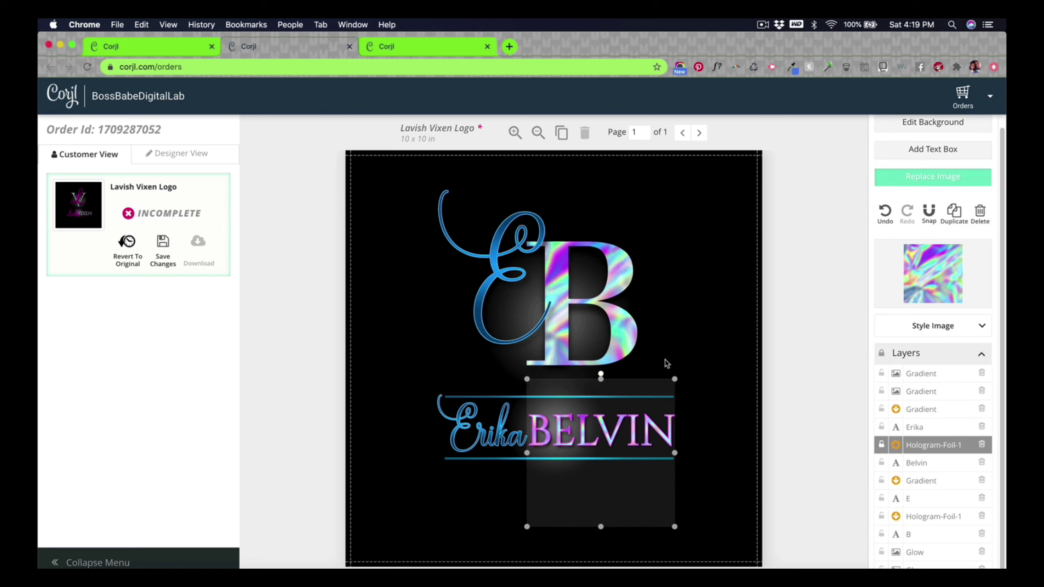
{"action": "left_click", "coordinate": [829, 384]}
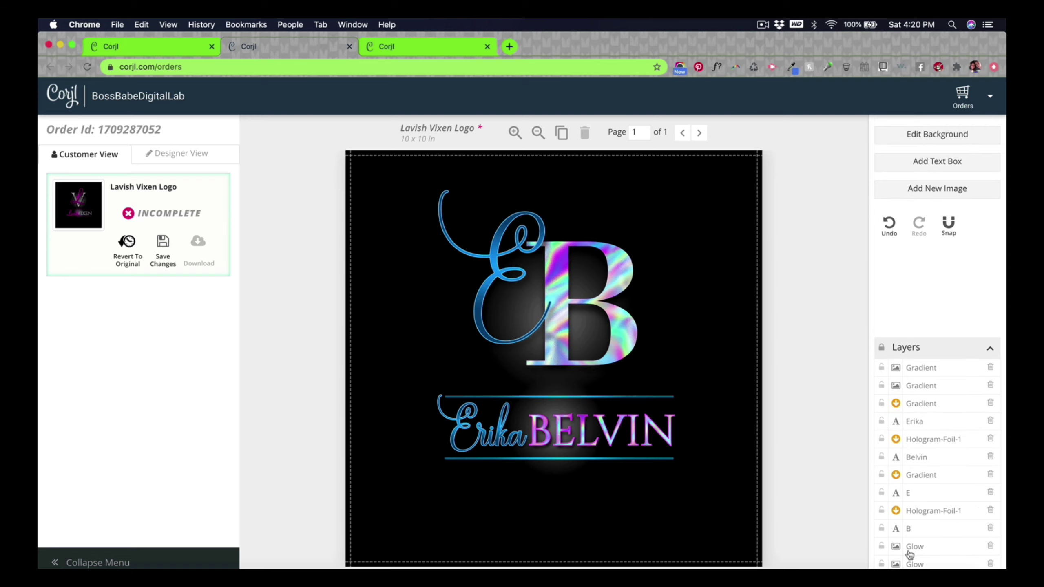
{"action": "left_click", "coordinate": [554, 471]}
{"action": "left_click_drag", "start_coordinate": [554, 471], "coordinate": [701, 267]}
{"action": "scroll", "coordinate": [933, 547], "scroll_direction": "down", "scroll_amount": 1}
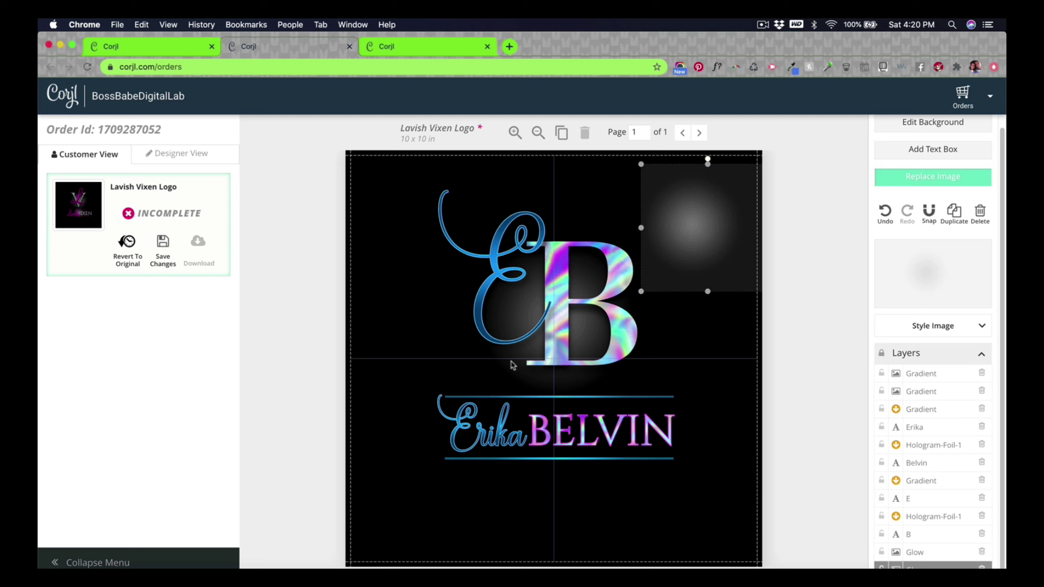
{"action": "left_click", "coordinate": [510, 376]}
{"action": "left_click", "coordinate": [551, 365]}
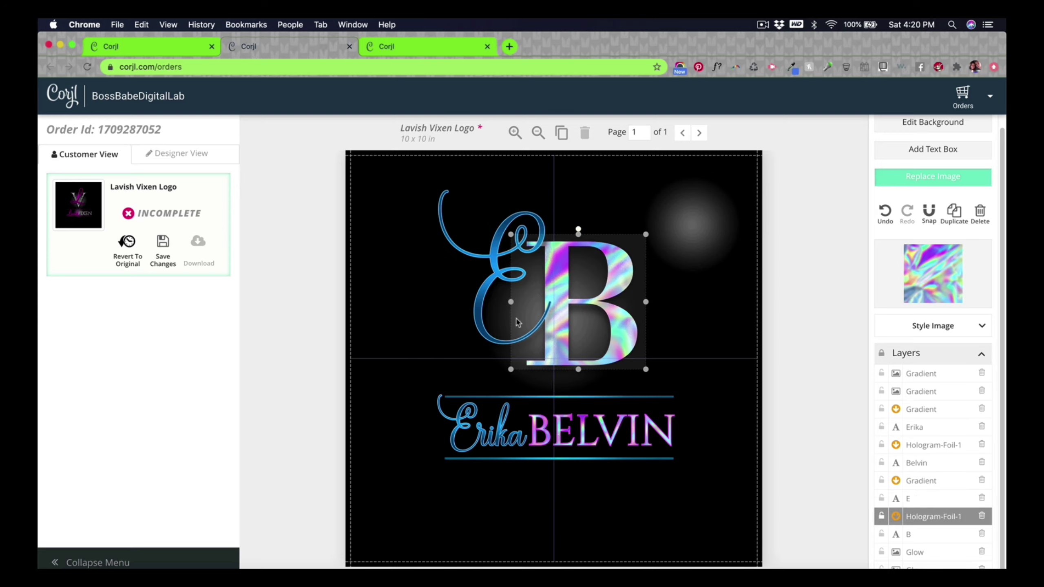
{"action": "left_click_drag", "start_coordinate": [705, 255], "coordinate": [716, 228]}
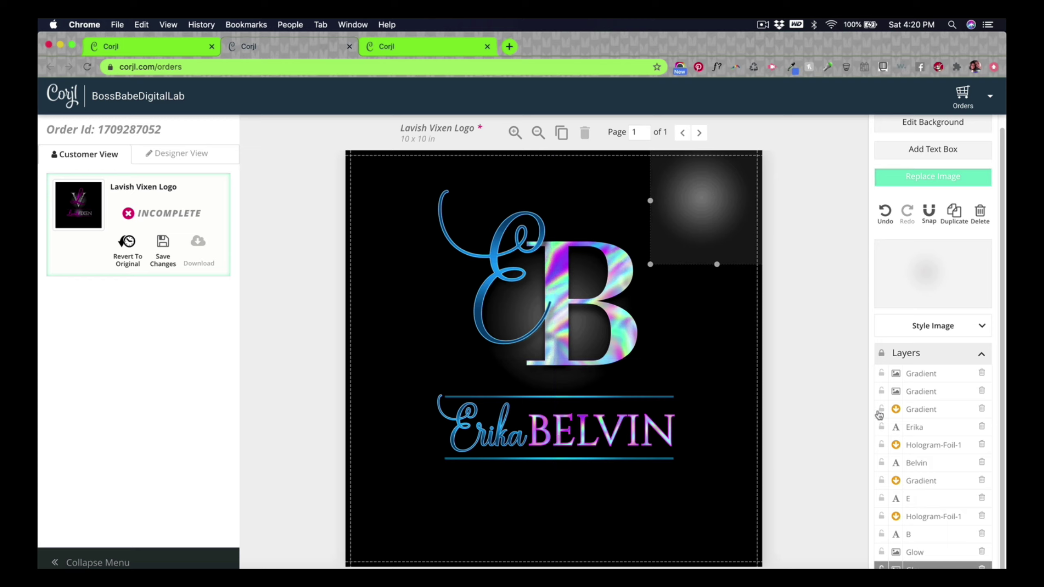
{"action": "left_click", "coordinate": [881, 374]}
{"action": "left_click", "coordinate": [882, 391]}
{"action": "left_click", "coordinate": [882, 409]}
{"action": "left_click", "coordinate": [882, 427]}
{"action": "left_click", "coordinate": [881, 445]}
{"action": "left_click", "coordinate": [882, 472]}
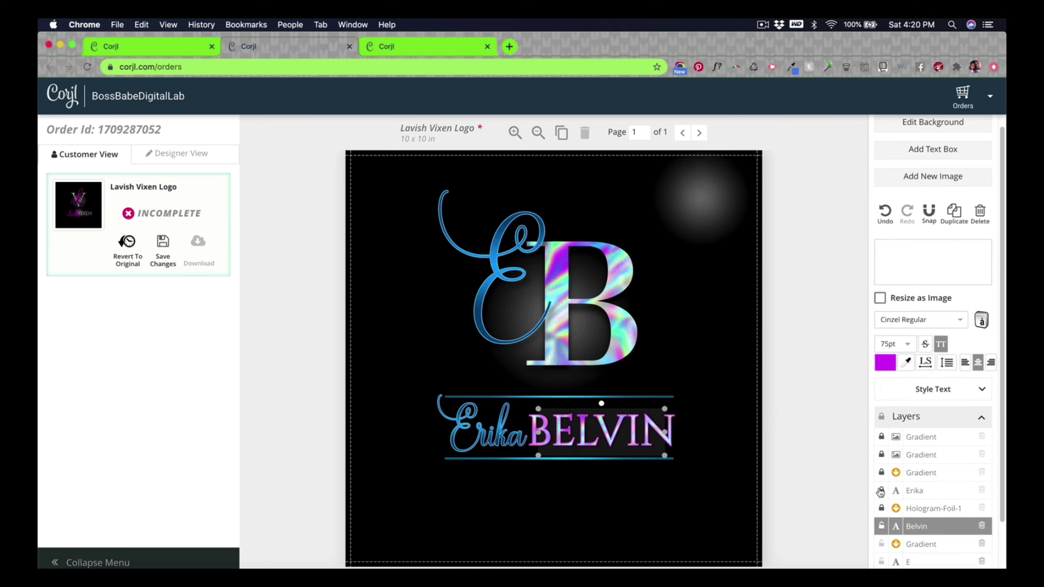
{"action": "left_click", "coordinate": [881, 481]}
{"action": "left_click", "coordinate": [881, 462]}
{"action": "left_click", "coordinate": [881, 492]}
{"action": "left_click", "coordinate": [882, 511]}
{"action": "left_click", "coordinate": [880, 528]}
{"action": "left_click", "coordinate": [584, 346]}
{"action": "left_click_drag", "start_coordinate": [584, 345], "coordinate": [726, 297]}
{"action": "left_click", "coordinate": [492, 309]}
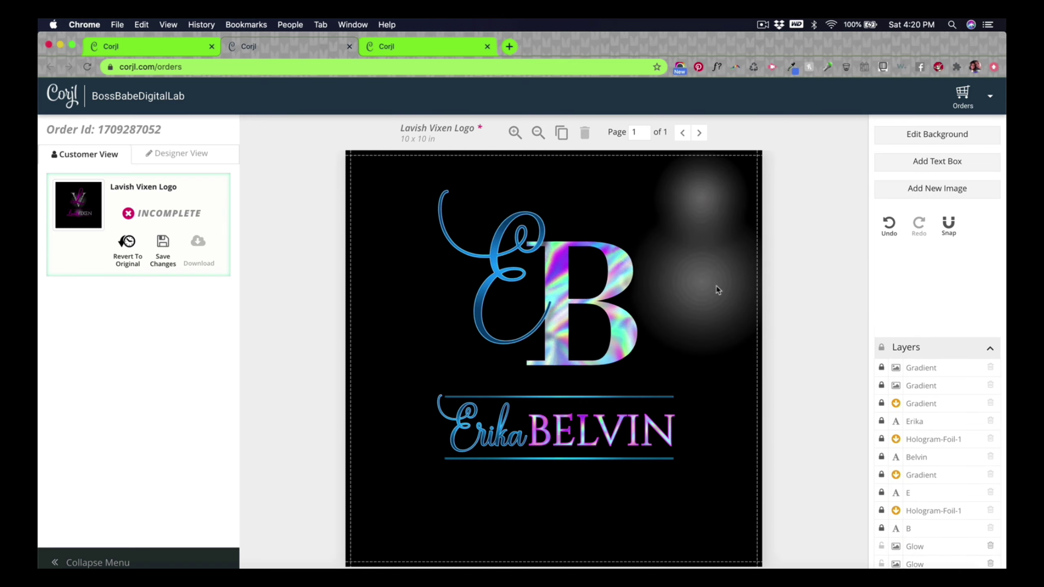
{"action": "left_click_drag", "start_coordinate": [718, 305], "coordinate": [613, 305]}
{"action": "left_click_drag", "start_coordinate": [775, 221], "coordinate": [769, 353]}
{"action": "scroll", "coordinate": [937, 464], "scroll_direction": "down", "scroll_amount": 1}
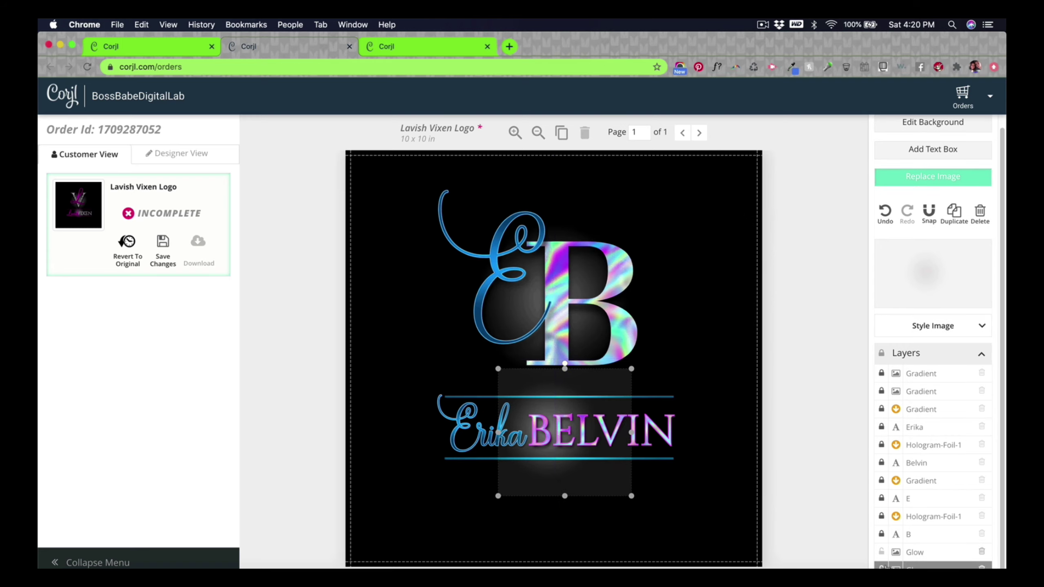
{"action": "mouse_move", "coordinate": [582, 456]}
{"action": "left_mouse_down"}
{"action": "mouse_move", "coordinate": [719, 492]}
{"action": "mouse_move", "coordinate": [551, 444]}
{"action": "mouse_move", "coordinate": [571, 449]}
{"action": "left_mouse_up"}
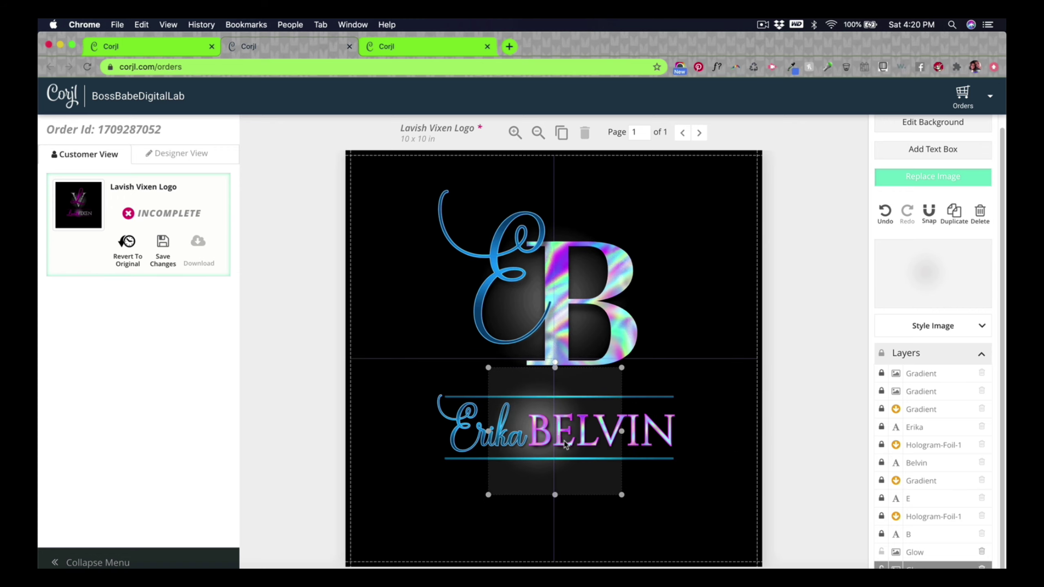
{"action": "left_click", "coordinate": [880, 535]}
{"action": "left_click", "coordinate": [882, 511]}
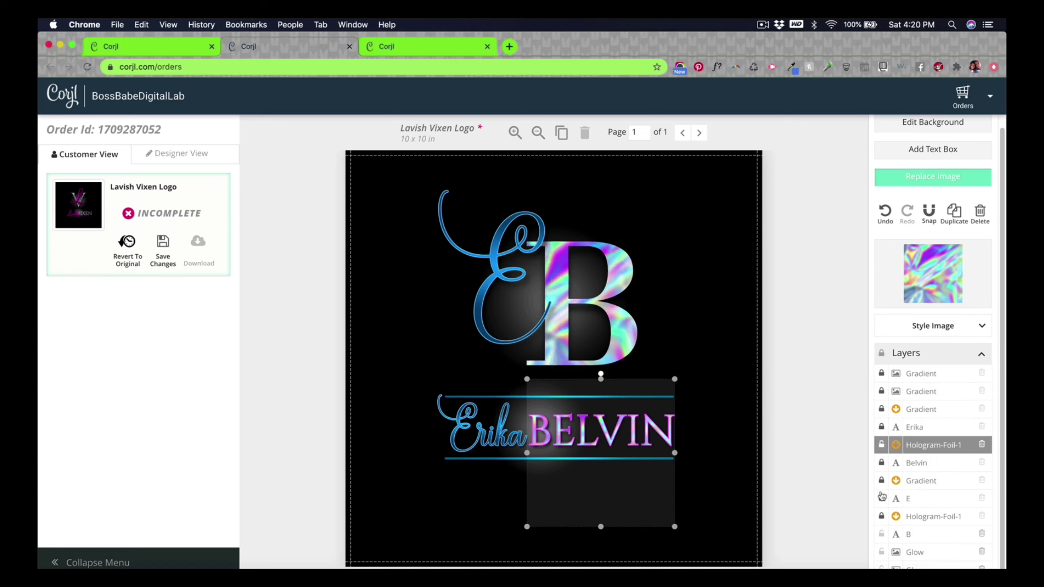
{"action": "left_click", "coordinate": [882, 497]}
{"action": "left_click", "coordinate": [882, 480]}
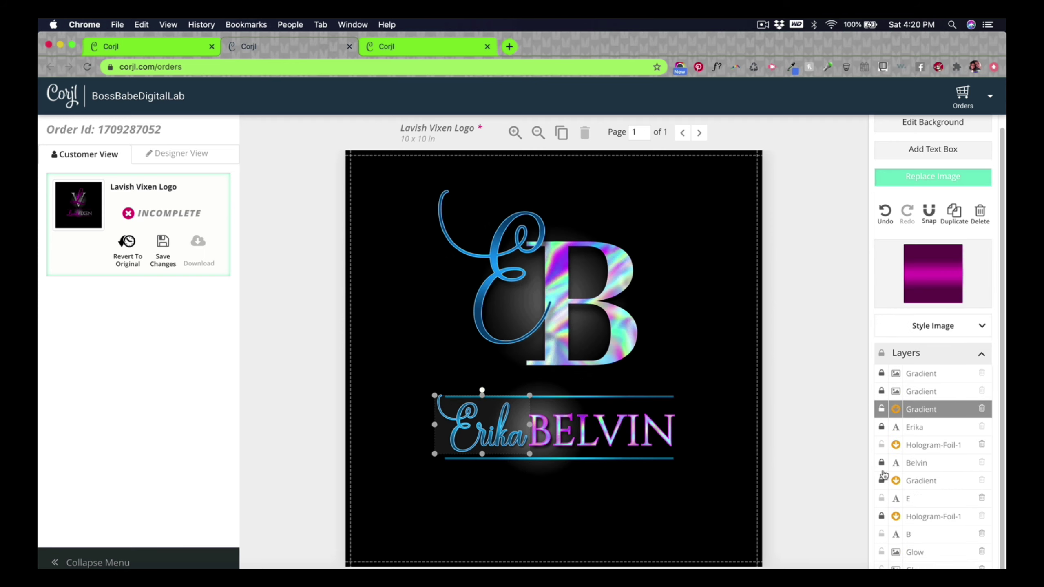
{"action": "left_click", "coordinate": [881, 463]}
{"action": "left_click", "coordinate": [883, 452]}
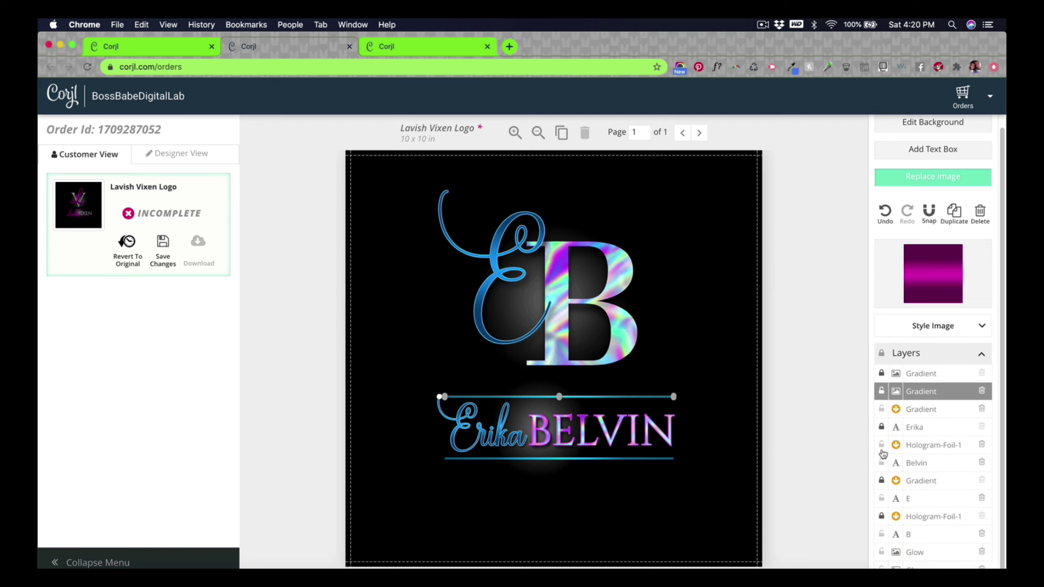
{"action": "left_click", "coordinate": [882, 428]}
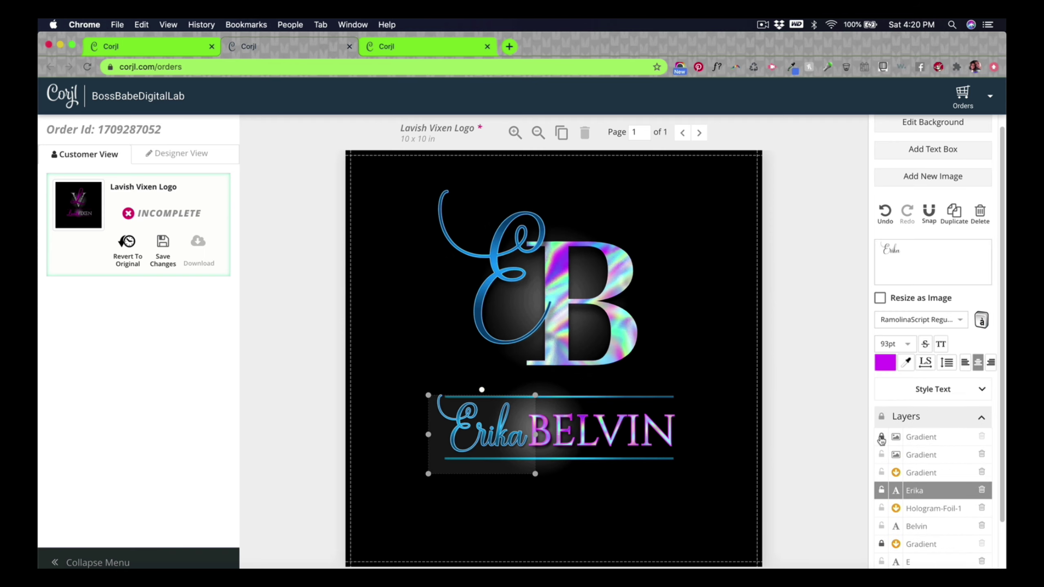
{"action": "left_click", "coordinate": [881, 437]}
{"action": "left_click", "coordinate": [881, 516]}
{"action": "left_click", "coordinate": [881, 480]}
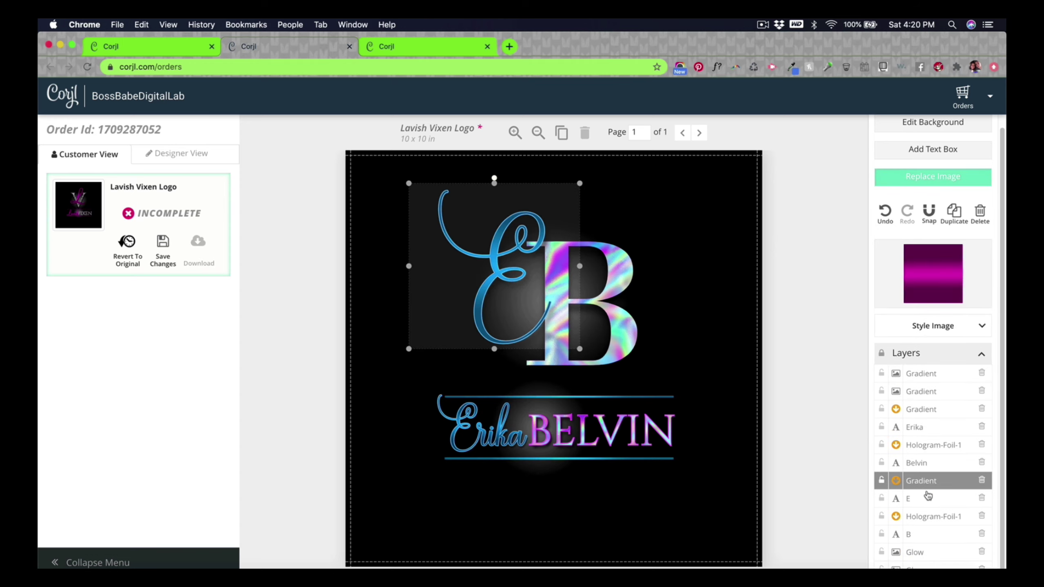
{"action": "left_click", "coordinate": [763, 496]}
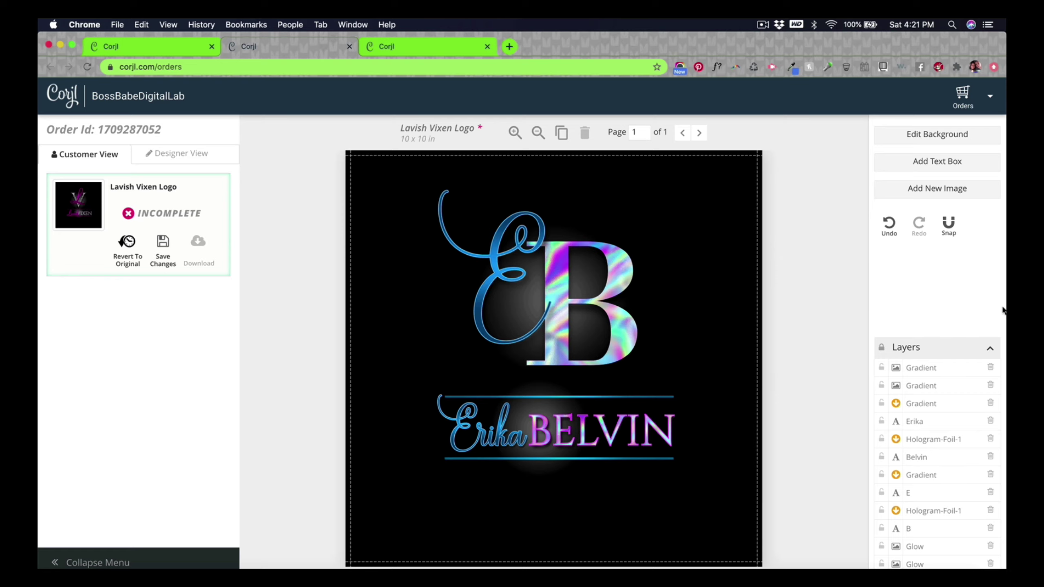
Step: Set the background colour to white #ffffff and save
{"action": "left_click", "coordinate": [941, 137]}
{"action": "left_click", "coordinate": [539, 330]}
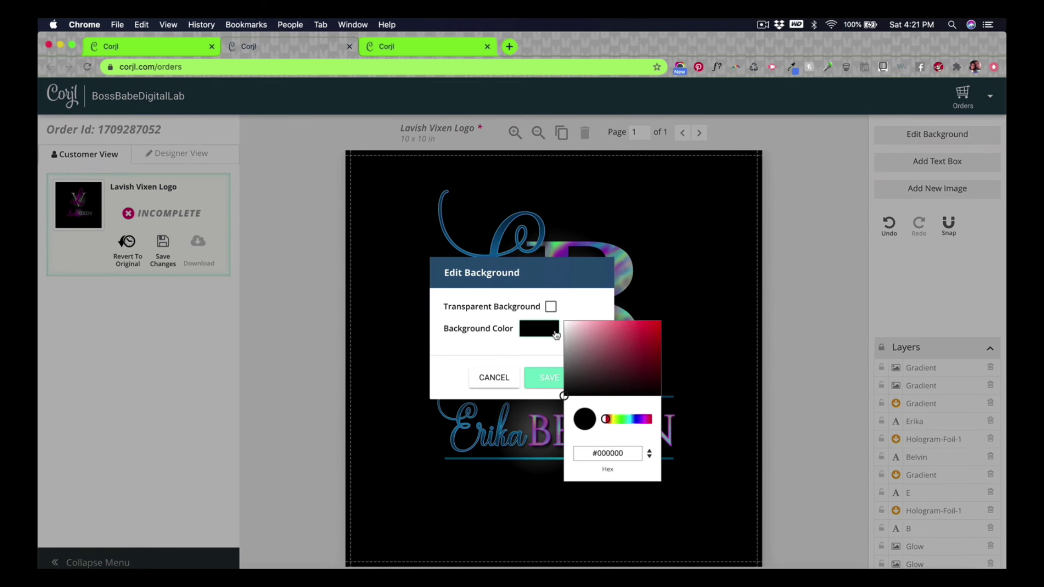
{"action": "left_click_drag", "start_coordinate": [575, 349], "coordinate": [538, 311]}
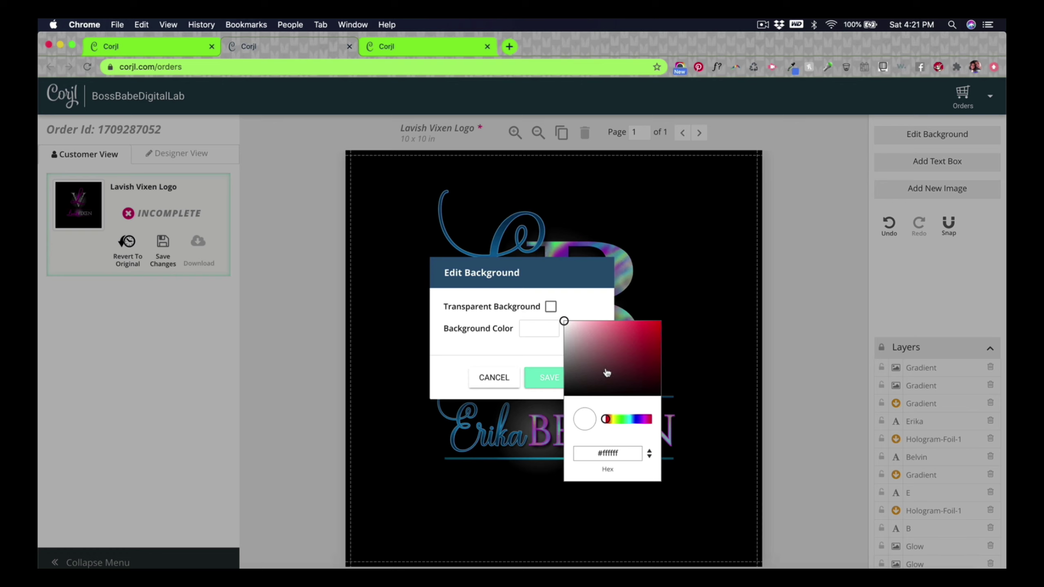
{"action": "left_click", "coordinate": [586, 291]}
{"action": "left_click", "coordinate": [545, 379]}
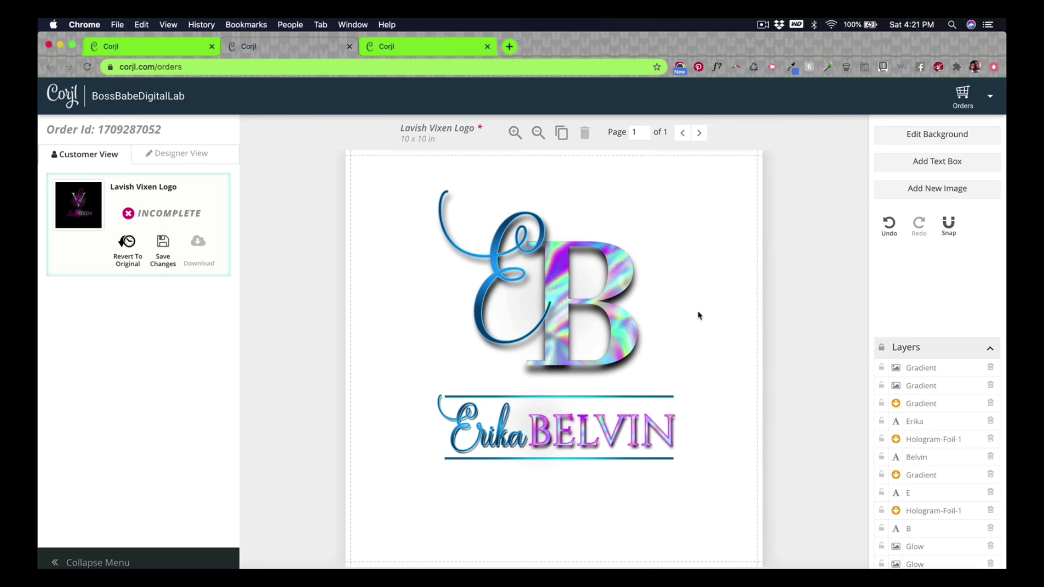
Step: Tick Transparent Background in the background settings and save
{"action": "left_click", "coordinate": [934, 139]}
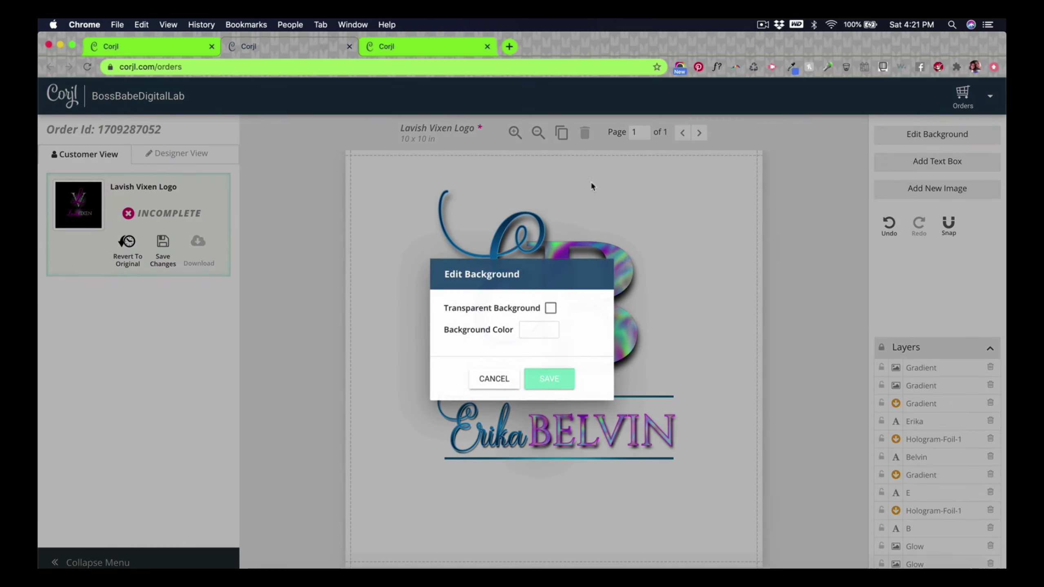
{"action": "left_click", "coordinate": [550, 307]}
{"action": "left_click", "coordinate": [559, 377]}
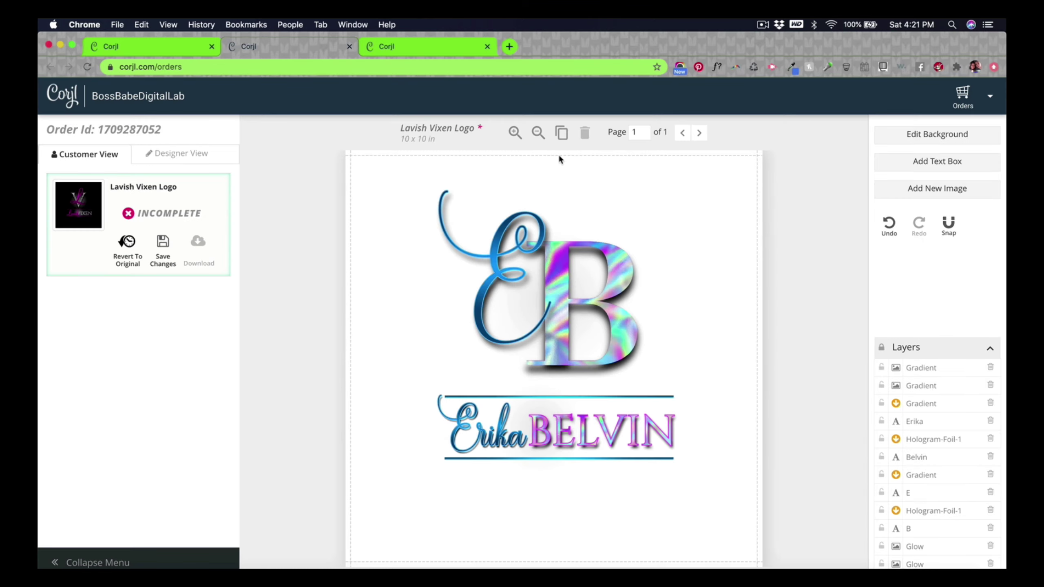